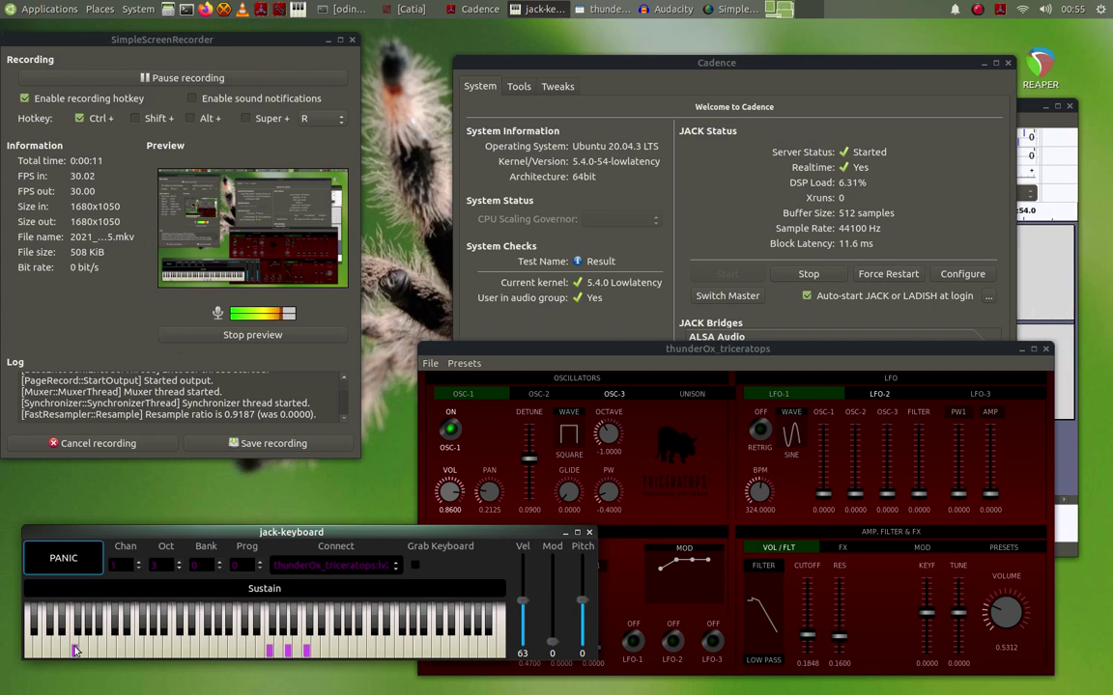
Step: Play a low bass note together with a three-note chord on the virtual keyboard using the current synth sound
left_click(84, 656)
key("t")
key("u")
key("o")
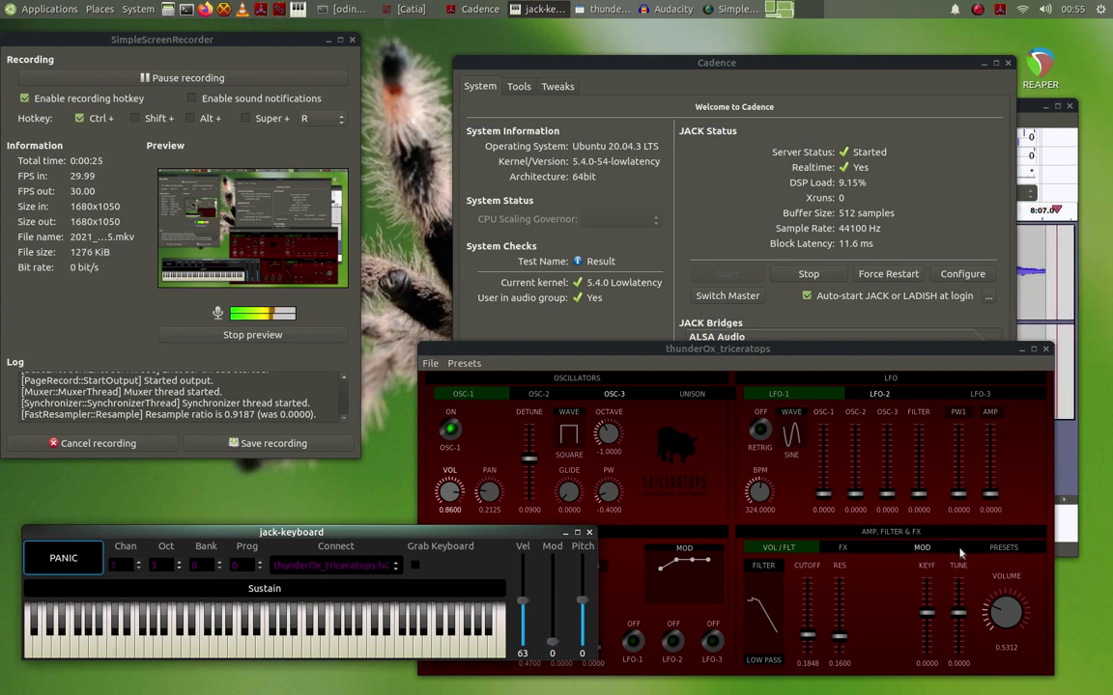
Step: Open the synth's preset browser and load the stereo_mod_2 preset from the Rhythmic category
left_click(1010, 549)
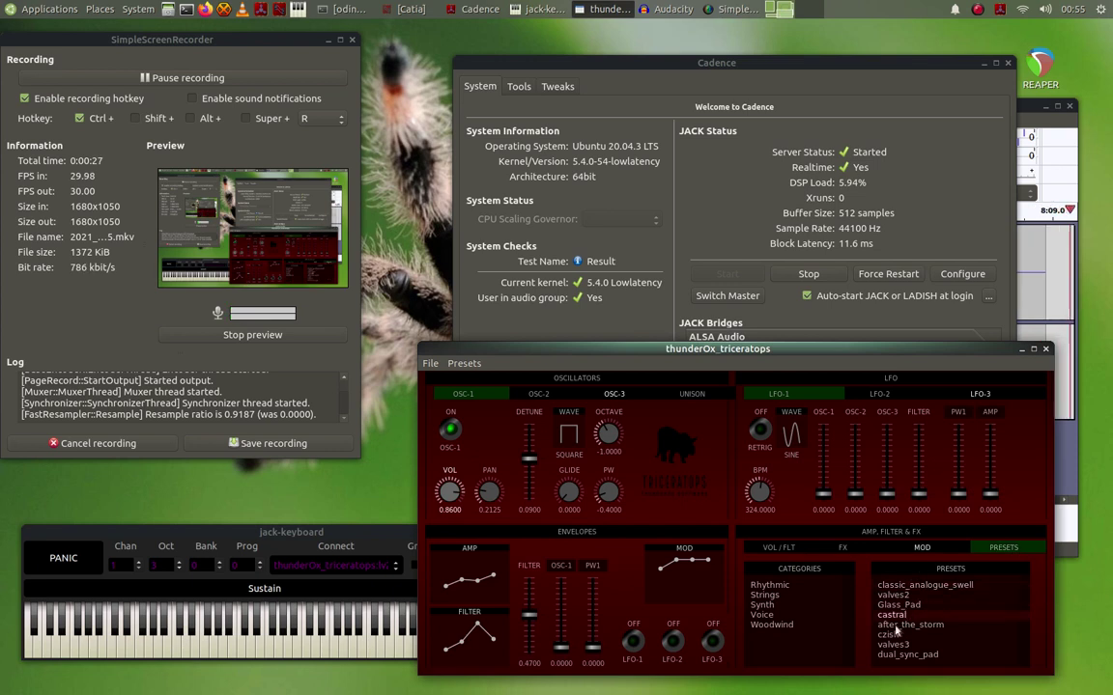
left_click(777, 588)
scroll(964, 612, "down", 3)
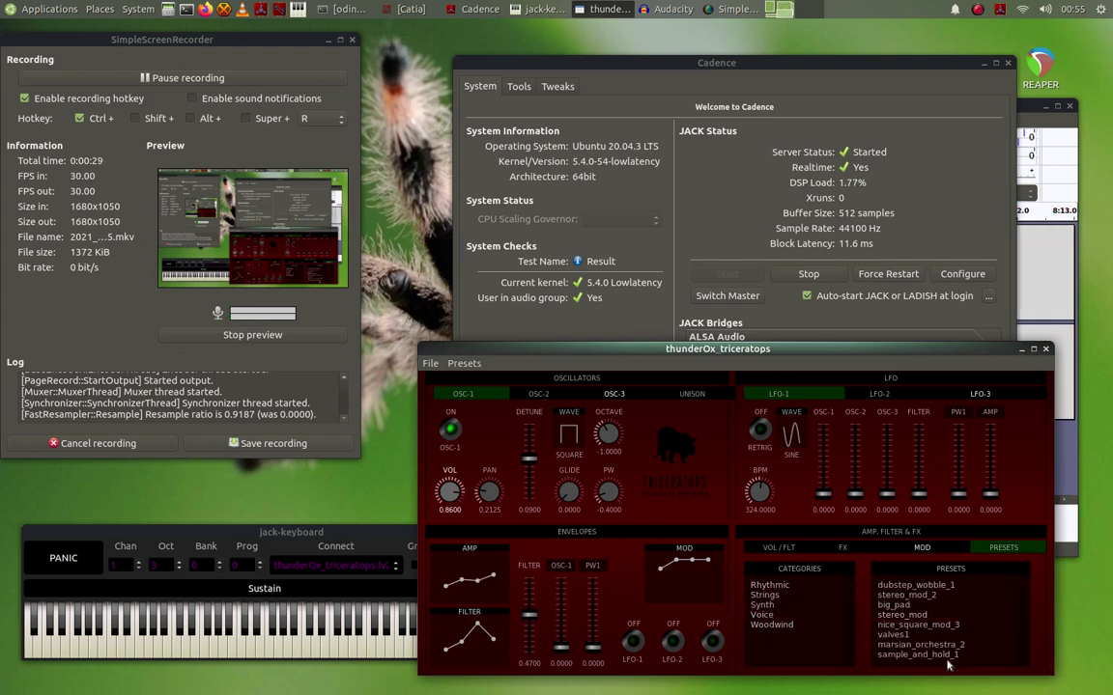
scroll(939, 637, "down", 3)
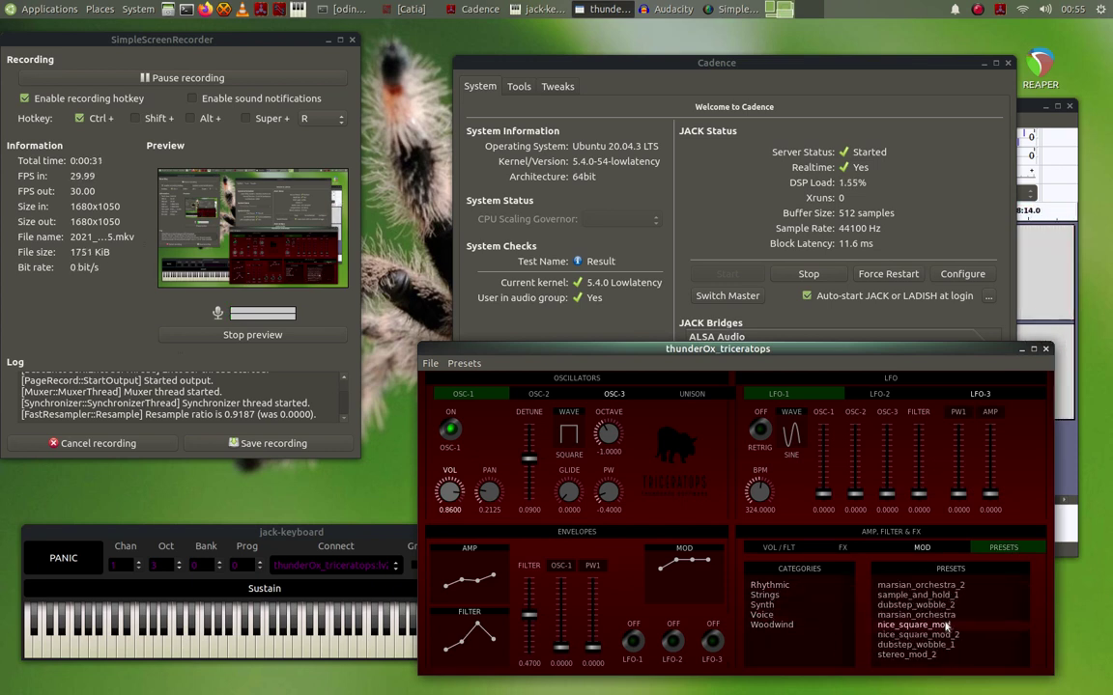
left_click(935, 625)
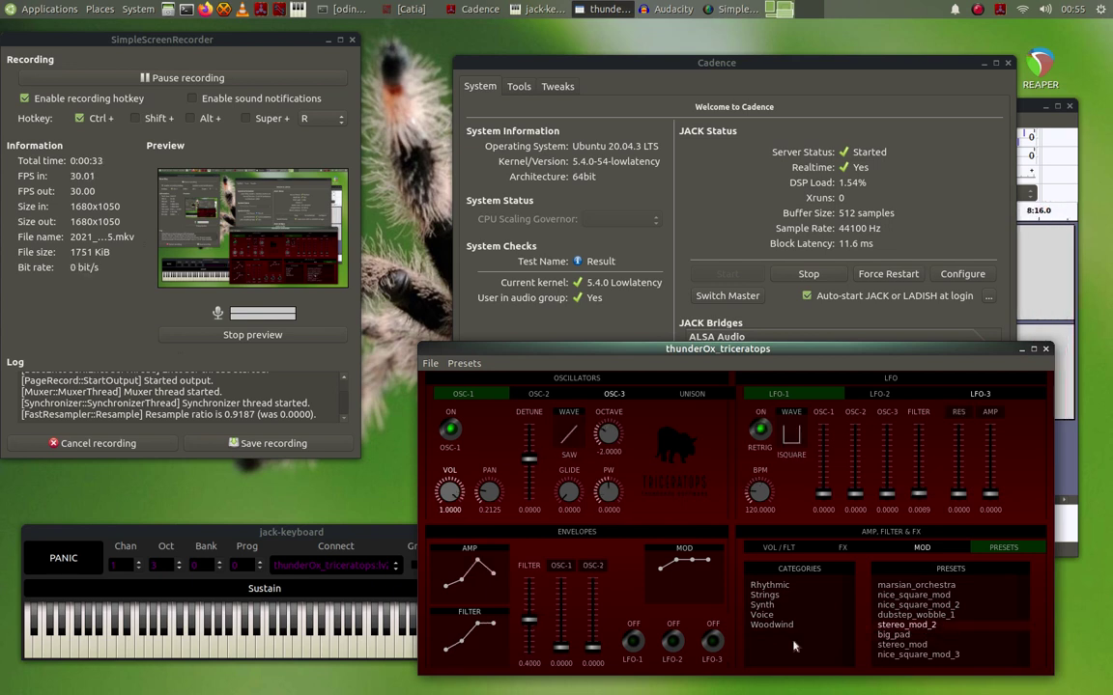
Step: Play several three-note chords in low and middle octaves, adding a bass note, on the virtual keyboard to audition stereo_mod_2
left_click(380, 542)
key("n")
key("v")
key("x")
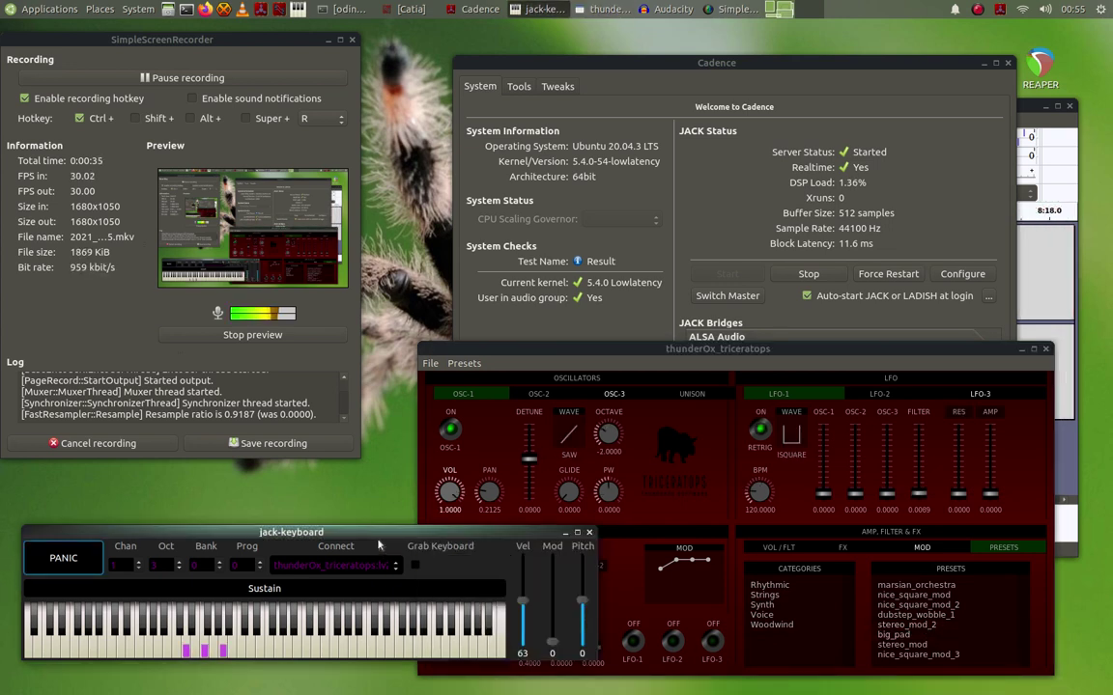
key("q")
key("e")
key("t")
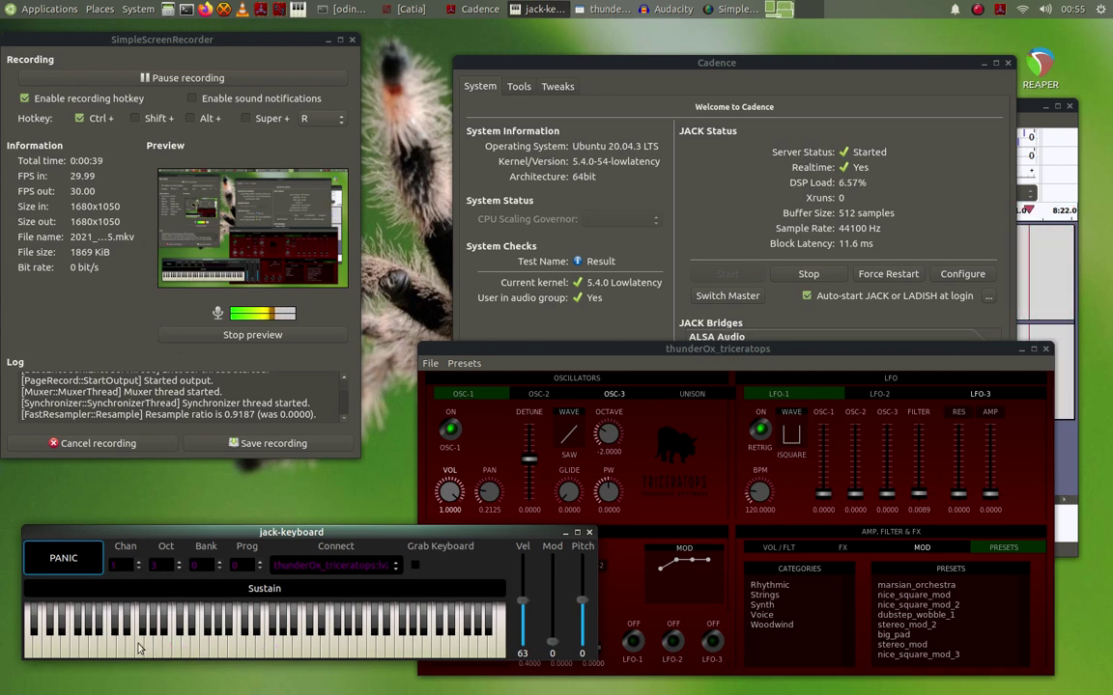
left_click(140, 650)
key("t")
key("u")
key("o")
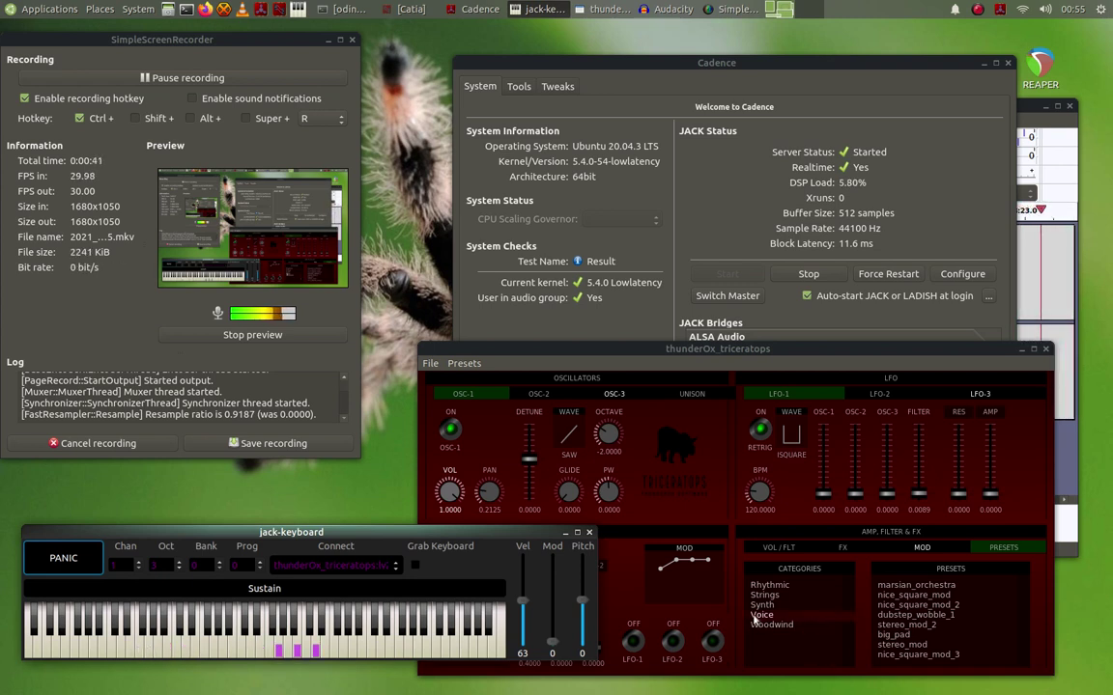
Step: Load the nice_square_mod_3 preset and play bass notes with three-note chords on the virtual keyboard
left_click(924, 657)
left_click(295, 648)
key("t")
key("u")
key("o")
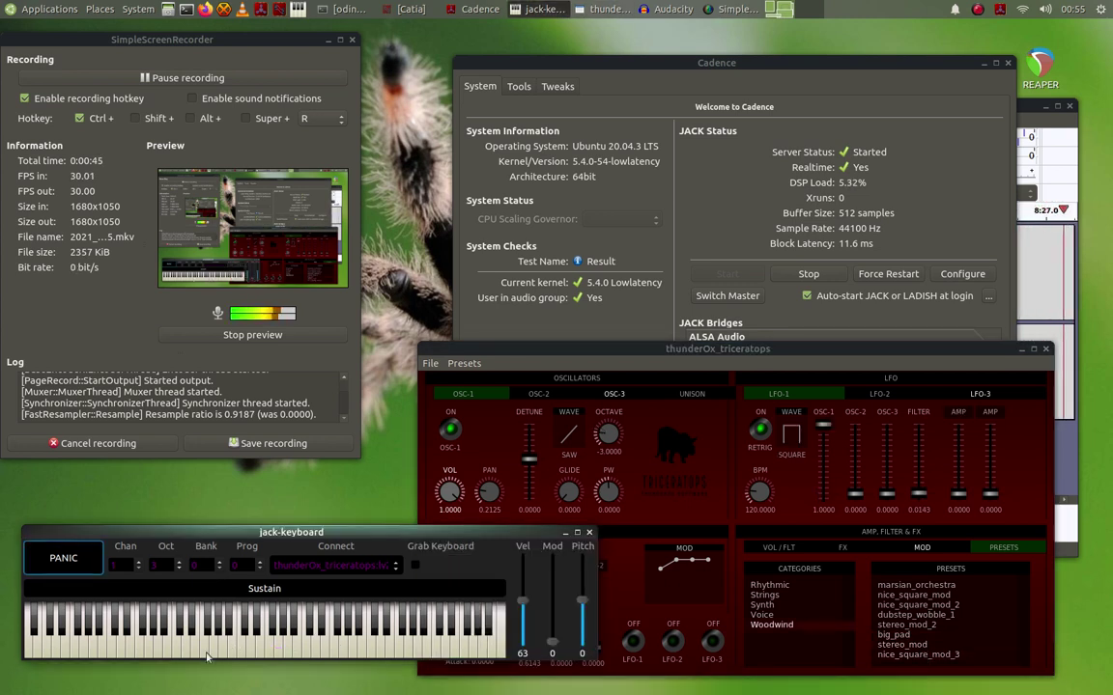
left_click(206, 654)
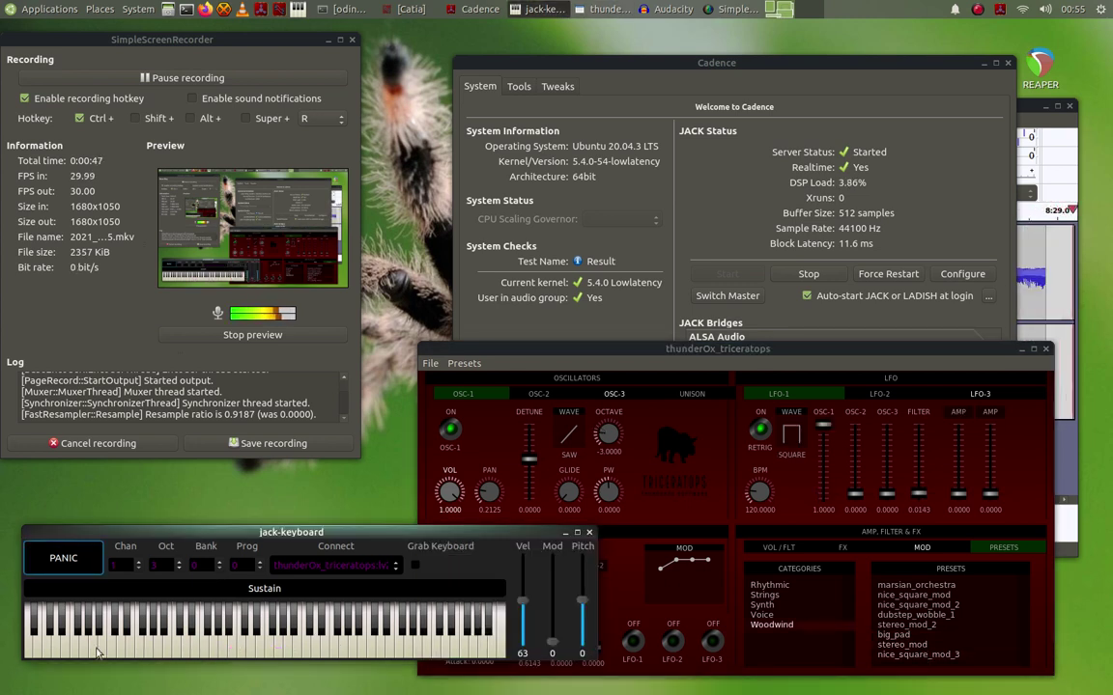
key("q")
key("e")
key("t")
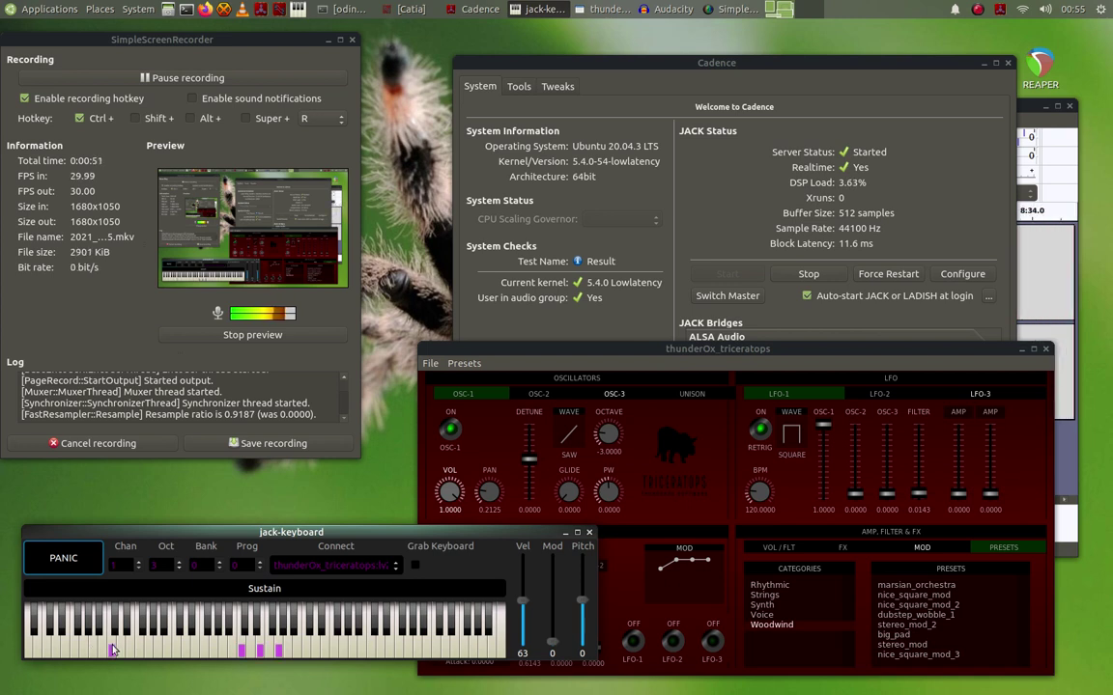
Step: Play a single-note melody across the low and middle octaves of the virtual keyboard with nice_square_mod_3
key("w")
key("y")
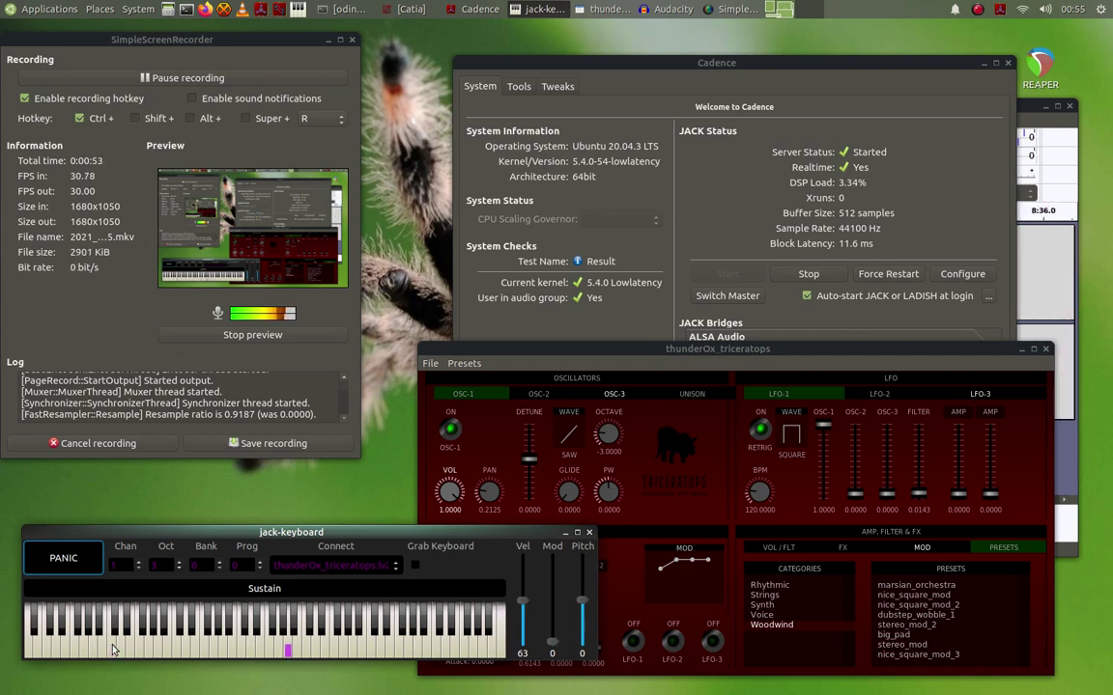
key("m")
key("g")
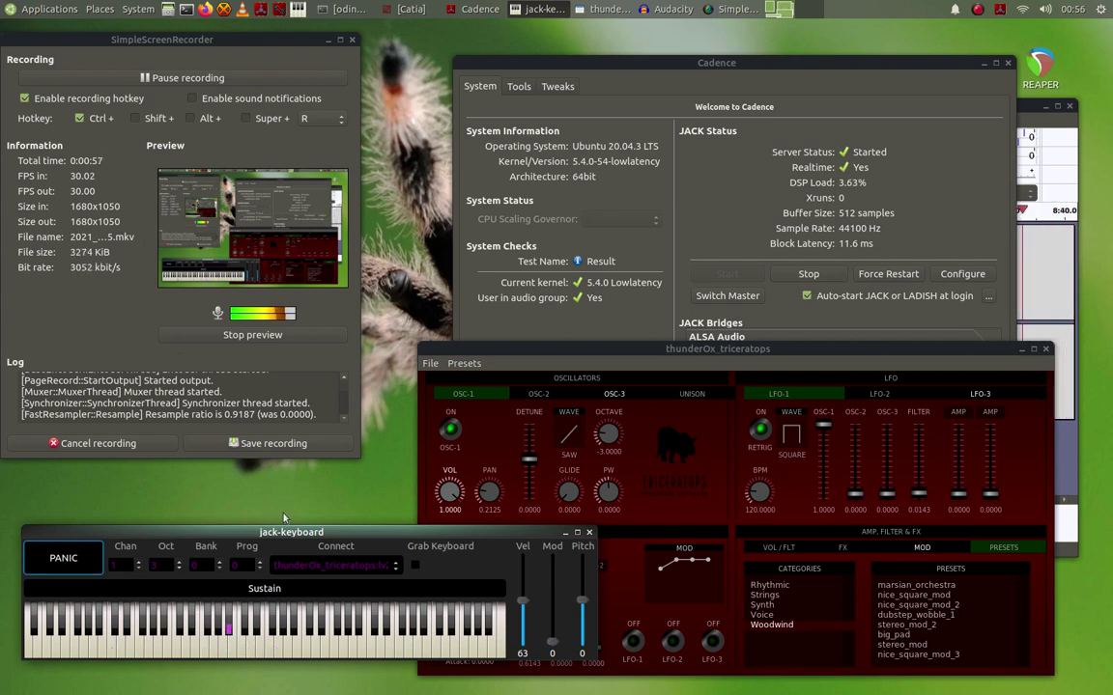
key("x")
key("v")
key("z")
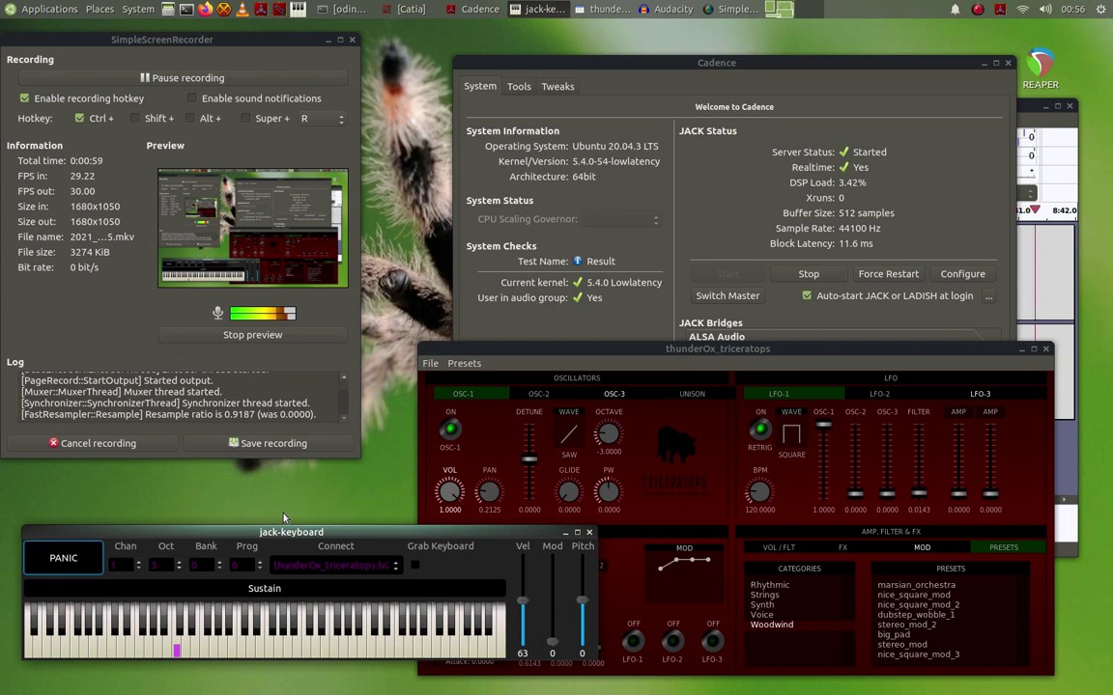
key("x")
key("w")
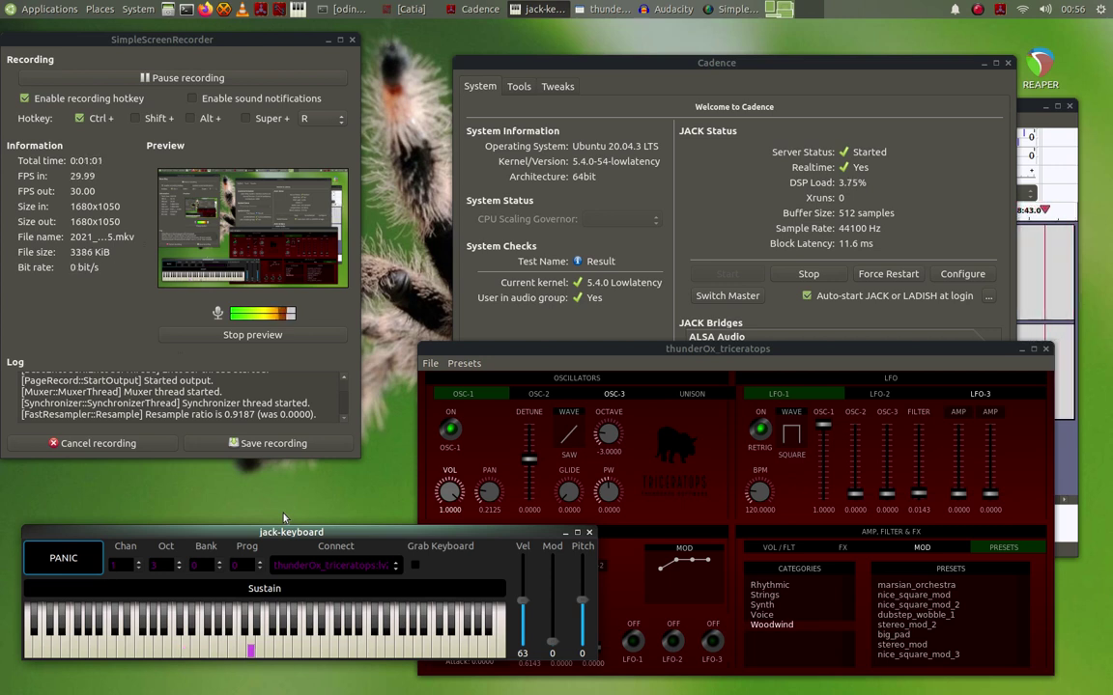
key("x")
key("z")
key("x")
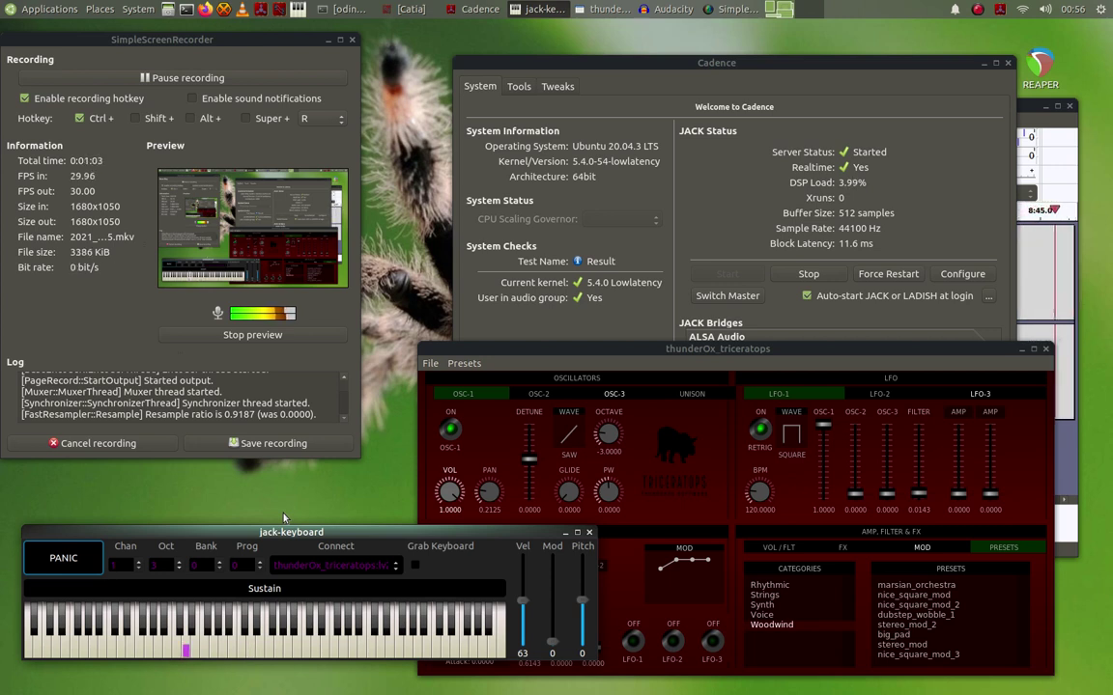
key("m")
key("z")
key("m")
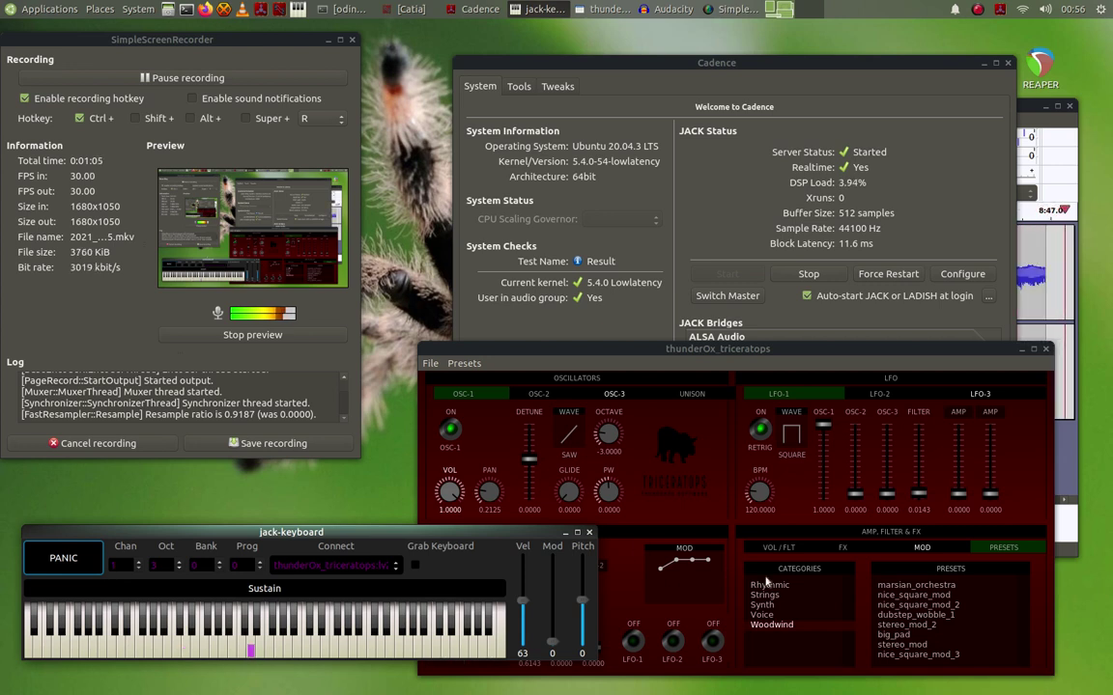
key("z")
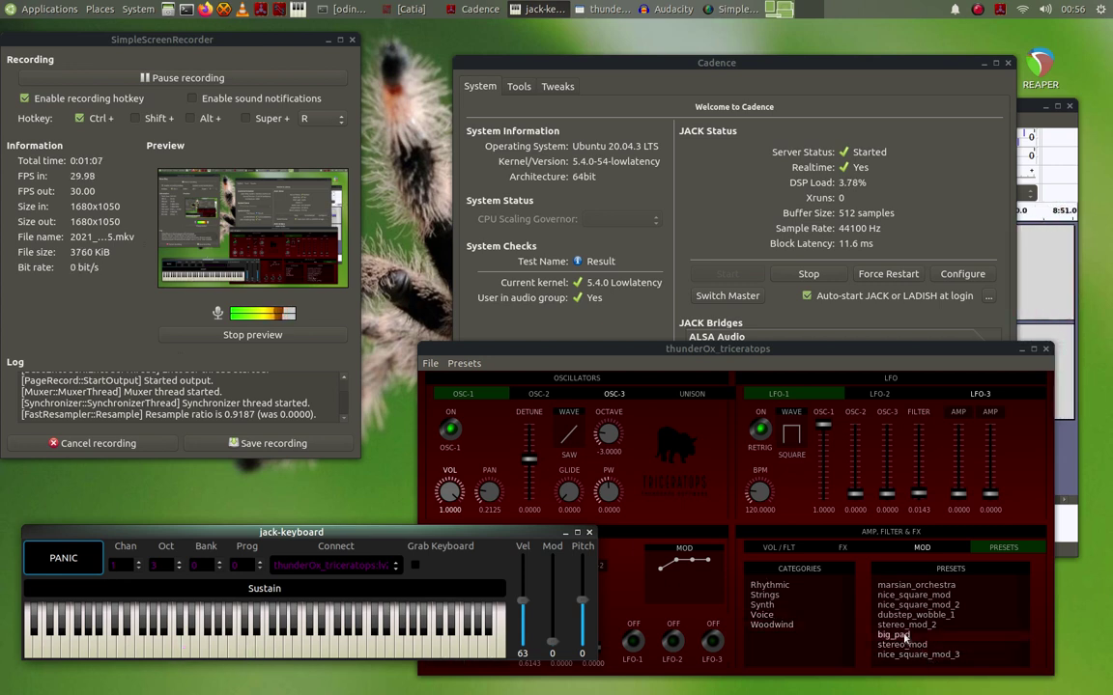
Step: Load the valves1 preset and play notes on the virtual keyboard to audition it
scroll(913, 632, "down", 1)
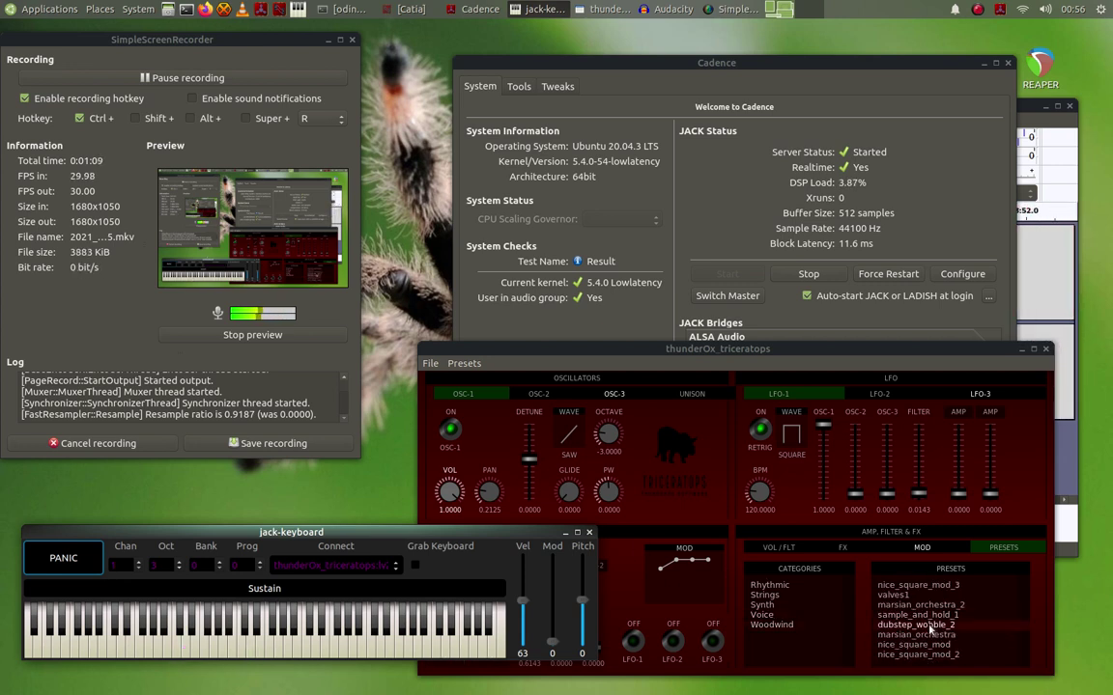
scroll(923, 641, "down", 2)
left_click(910, 624)
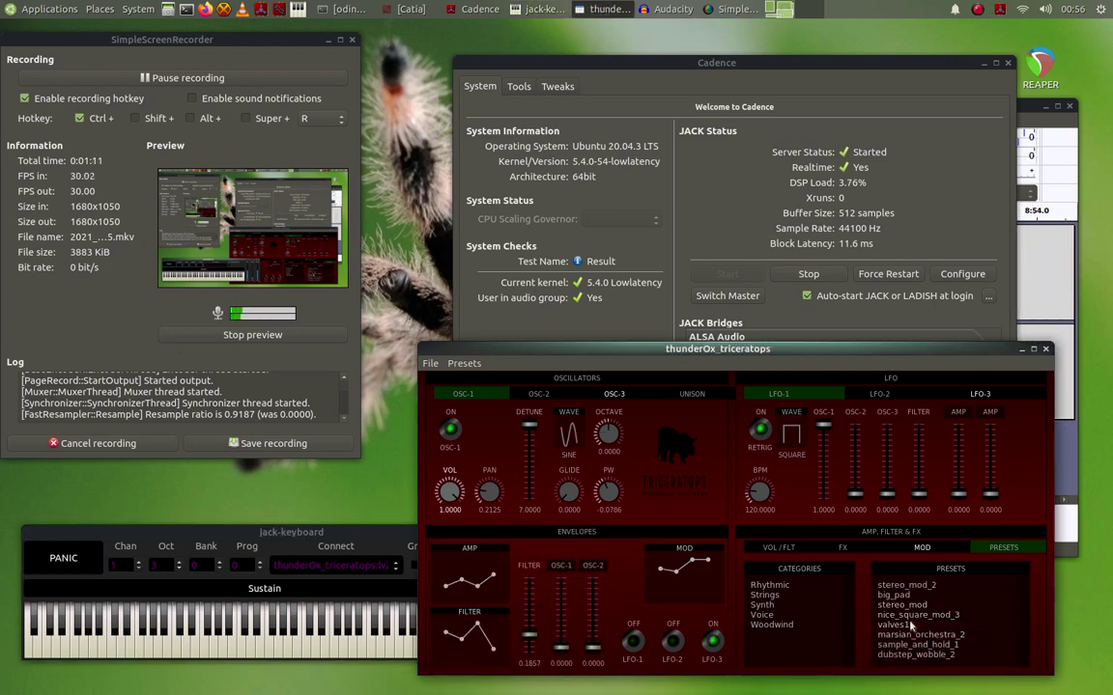
left_click(253, 640)
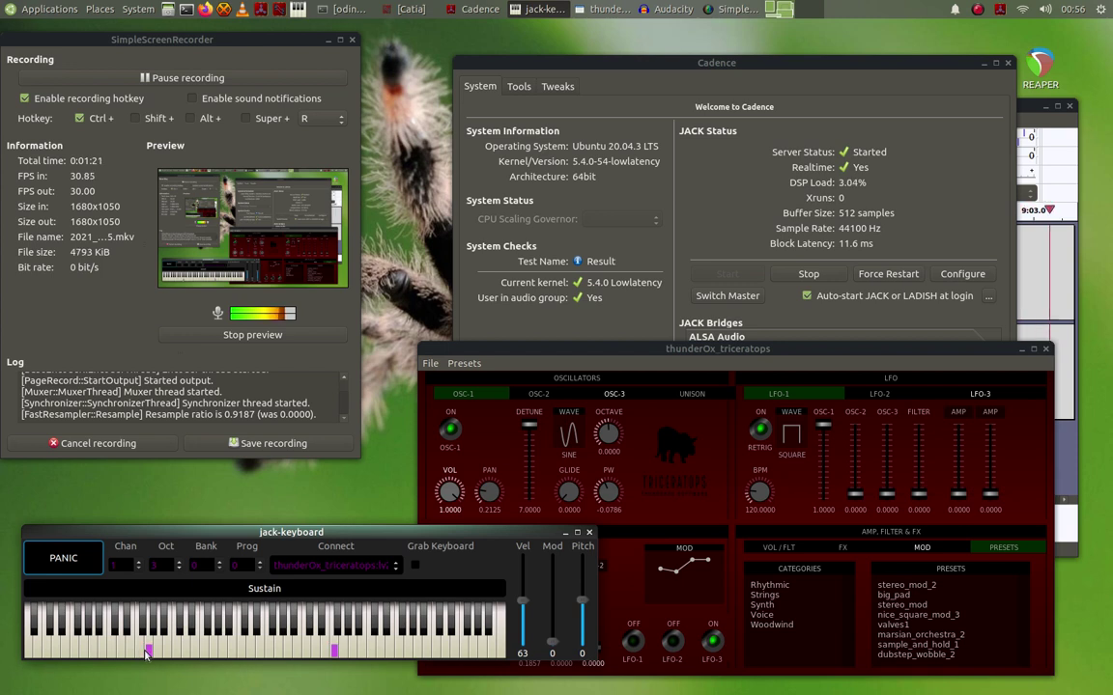
Step: Load the stereo_mod_2 preset again and return to the virtual keyboard
left_click(759, 347)
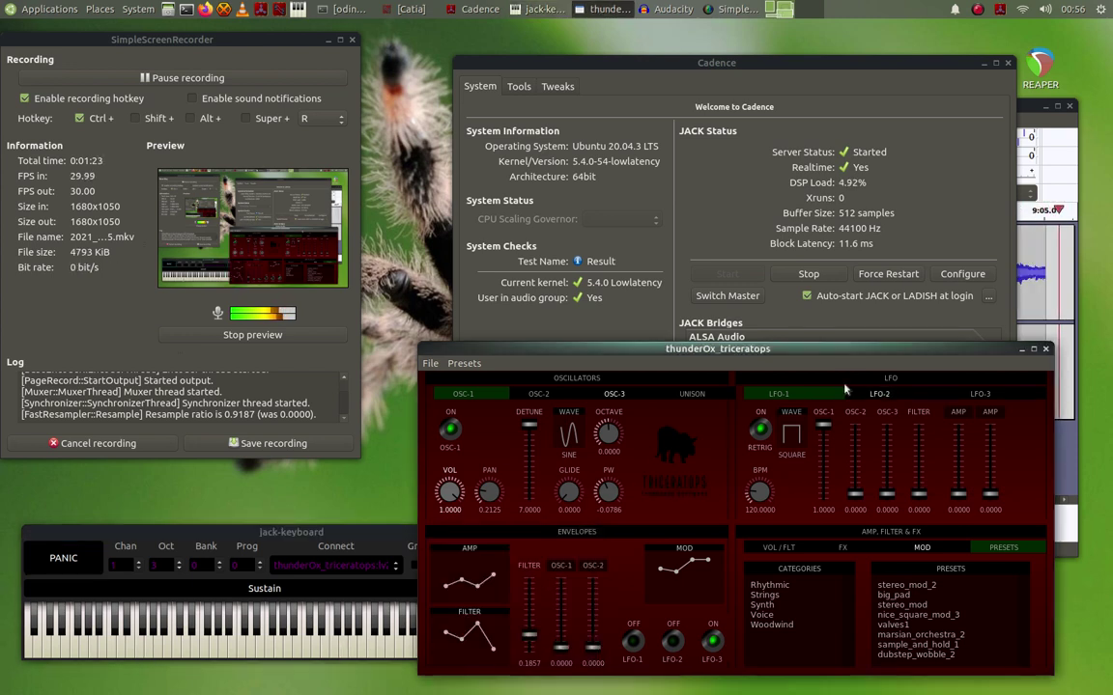
scroll(966, 647, "down", 3)
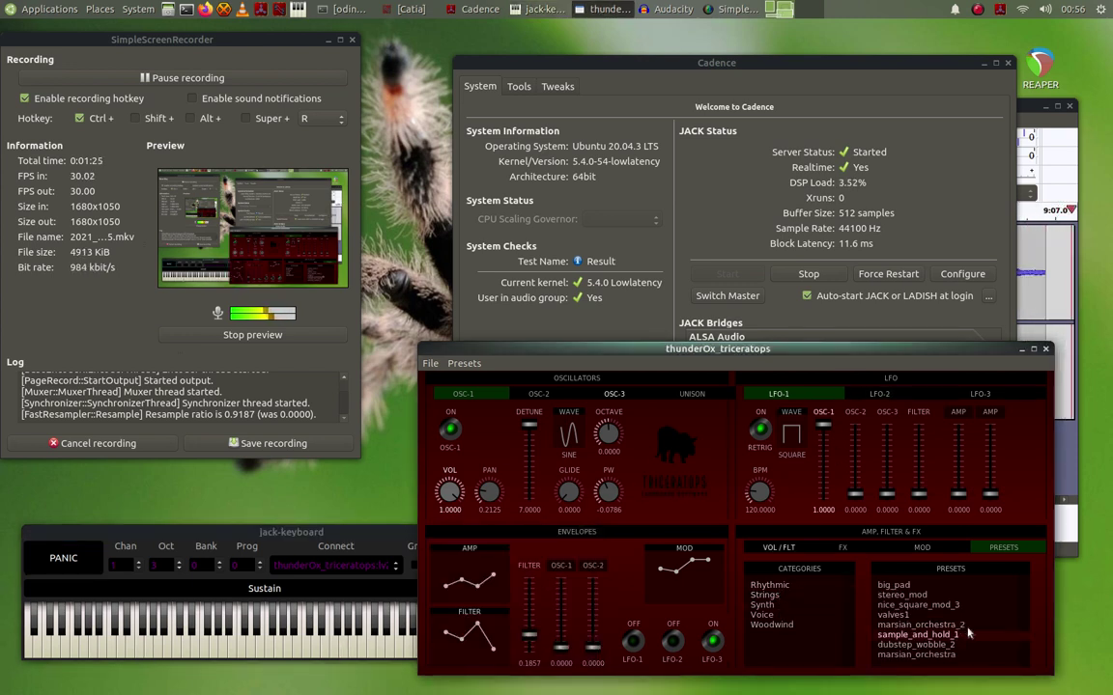
left_click(918, 655)
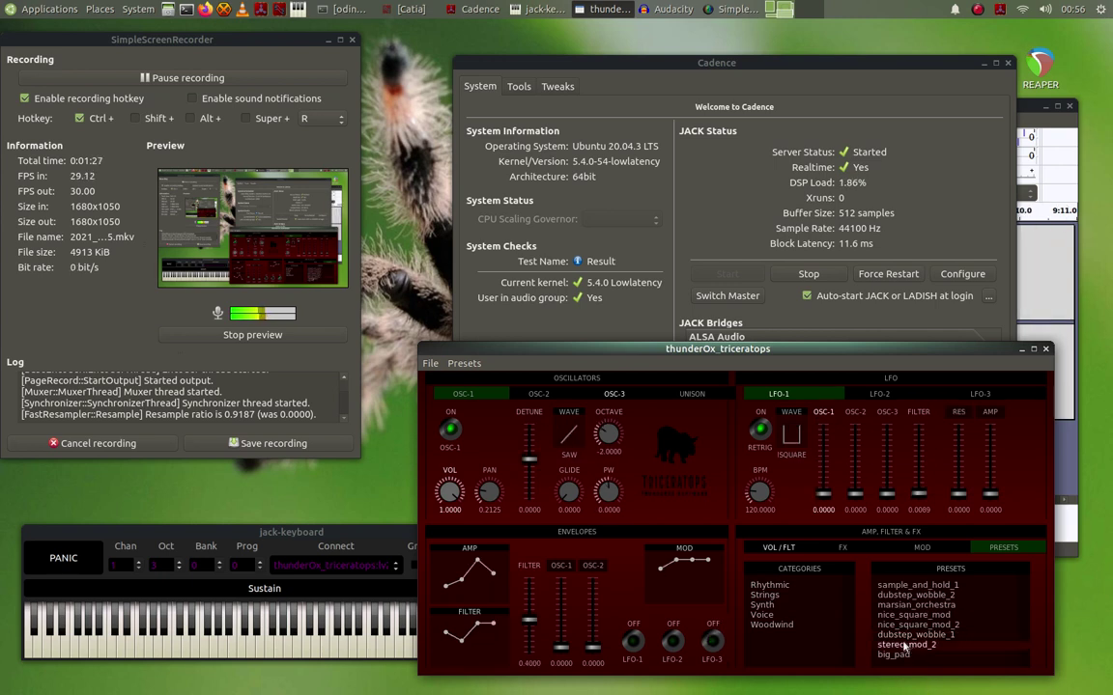
left_click(377, 547)
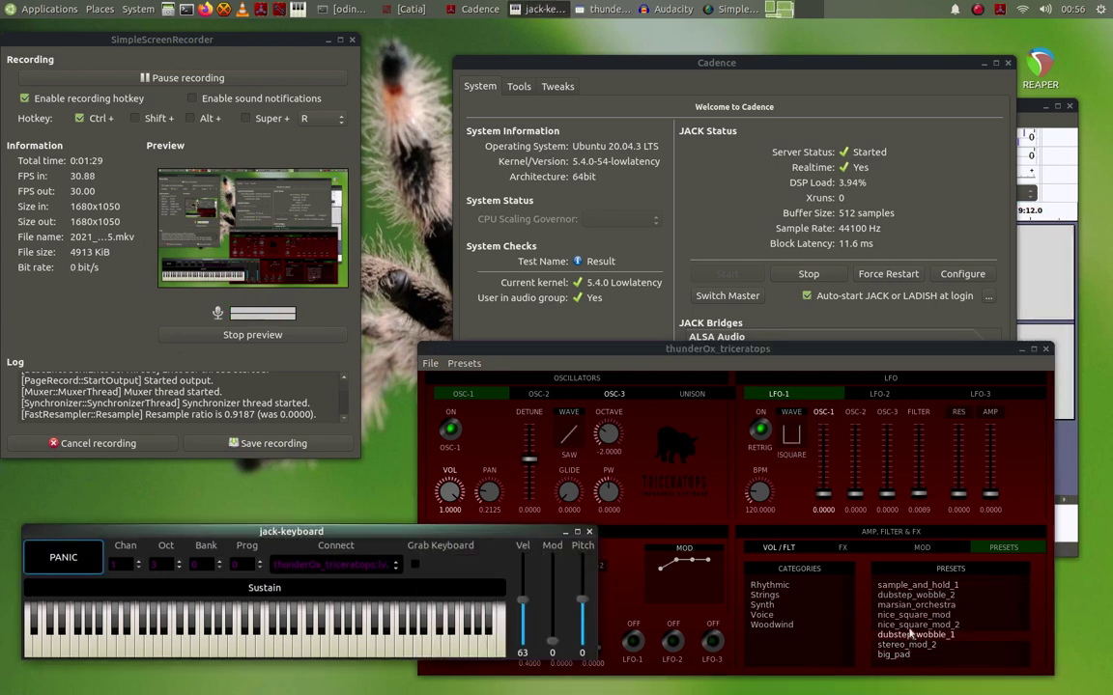
Step: Load the nice_square_mod_2 preset and play low and middle notes on the virtual keyboard
left_click(906, 626)
left_click(380, 532)
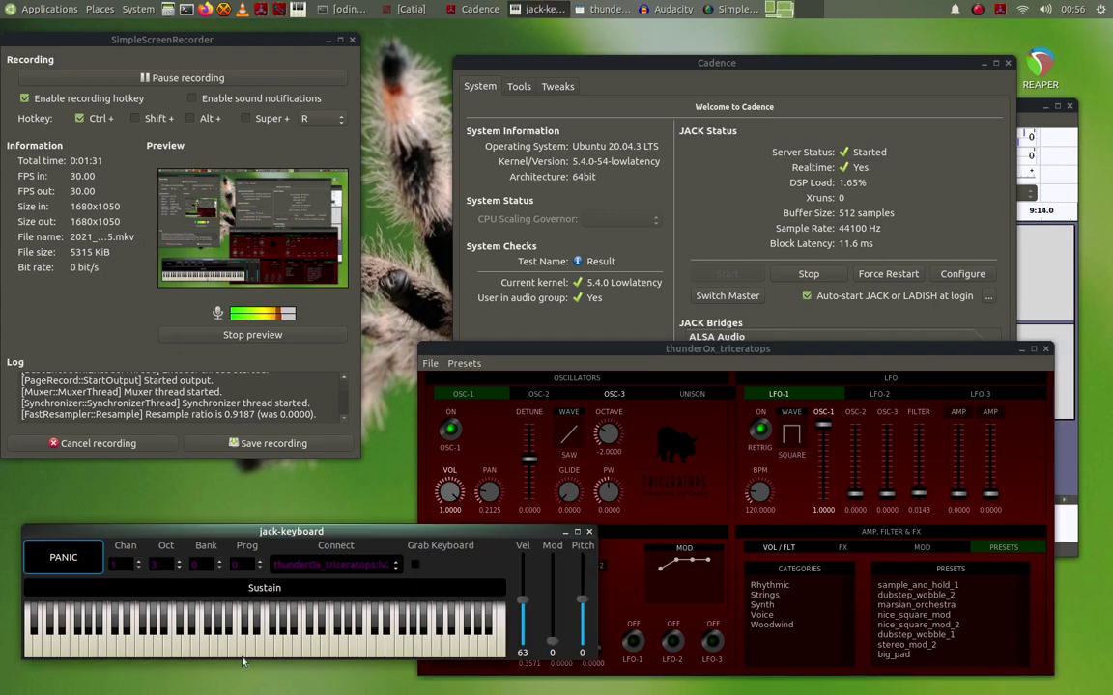
left_click(124, 654)
key("i")
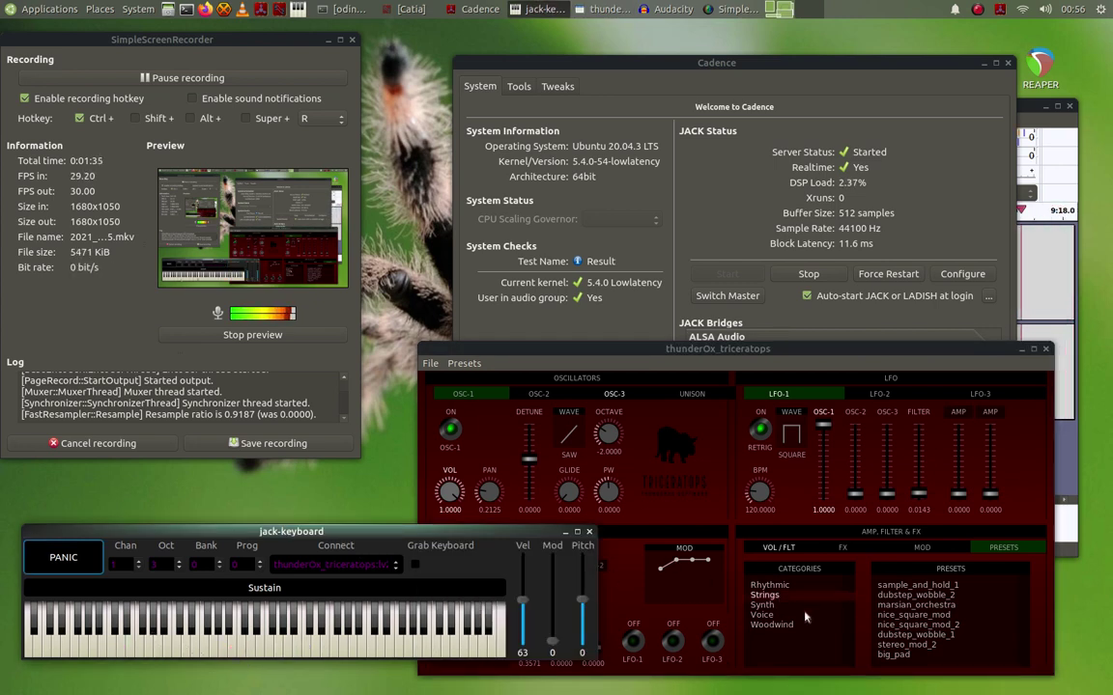
Step: Switch to another preset category and audition the acid_2 and dervis_3 presets on the virtual keyboard
left_click(772, 625)
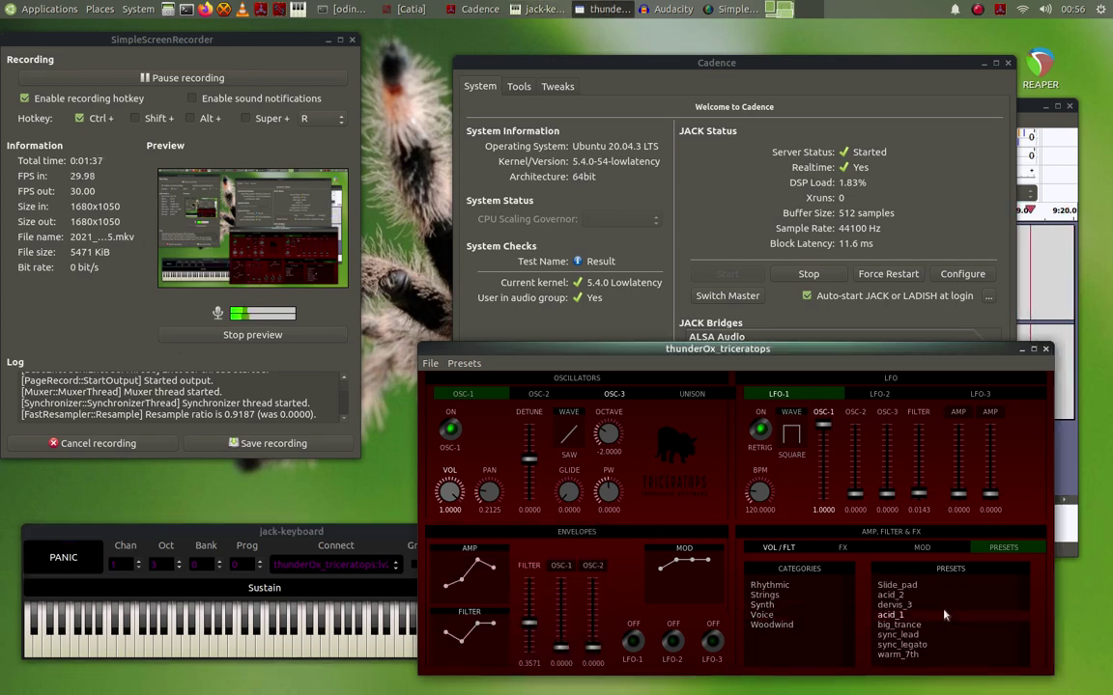
left_click(891, 596)
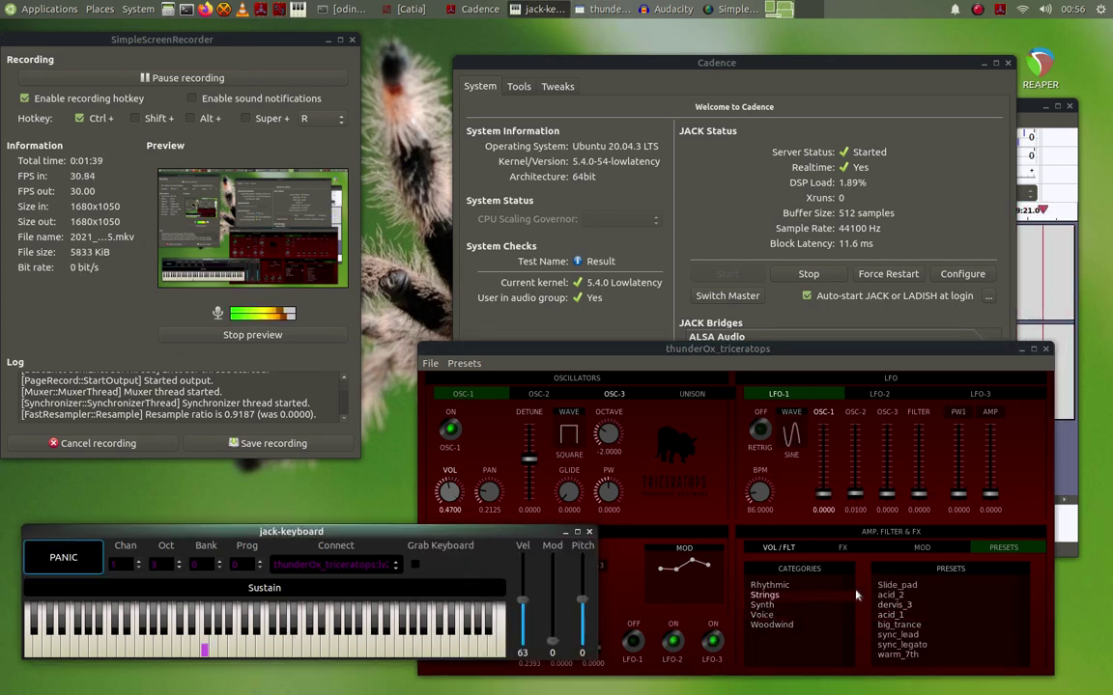
left_click(897, 602)
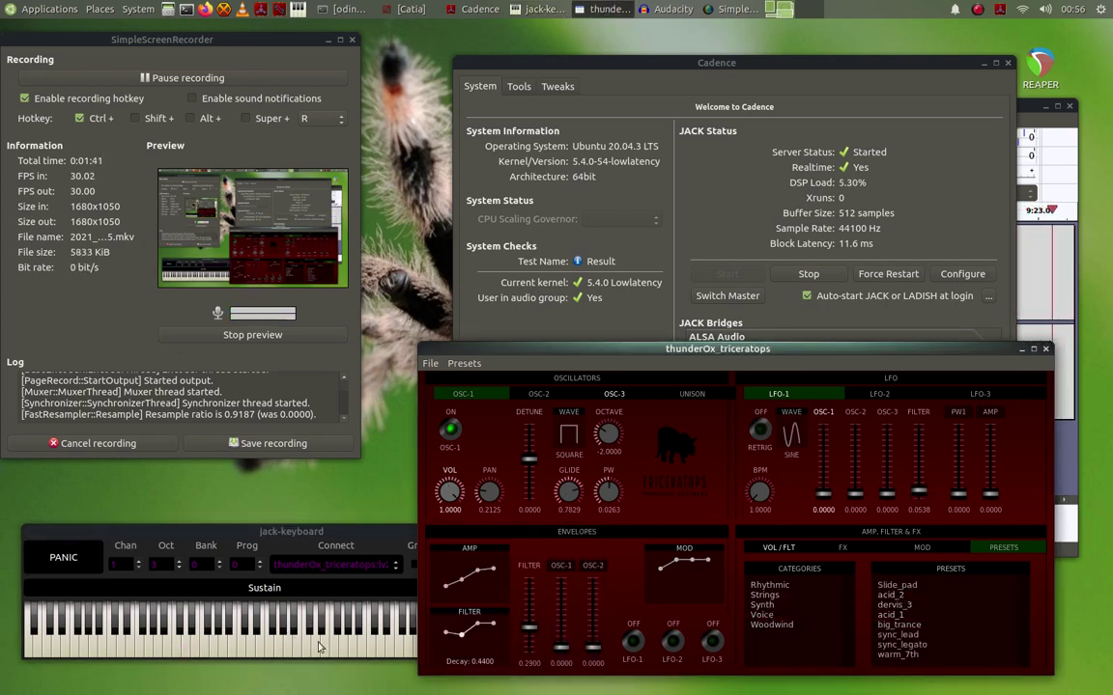
left_click(214, 652)
key("i")
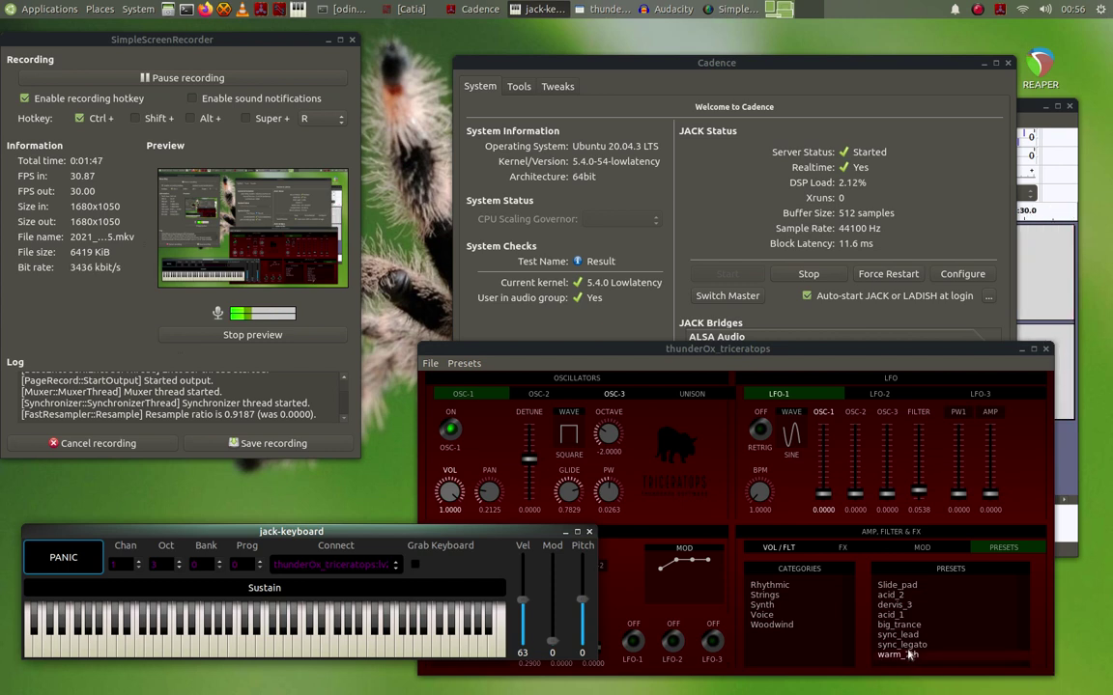
Step: Load the warm_7th preset and play low and middle notes on the virtual keyboard to audition it
left_click(908, 655)
left_click(177, 646)
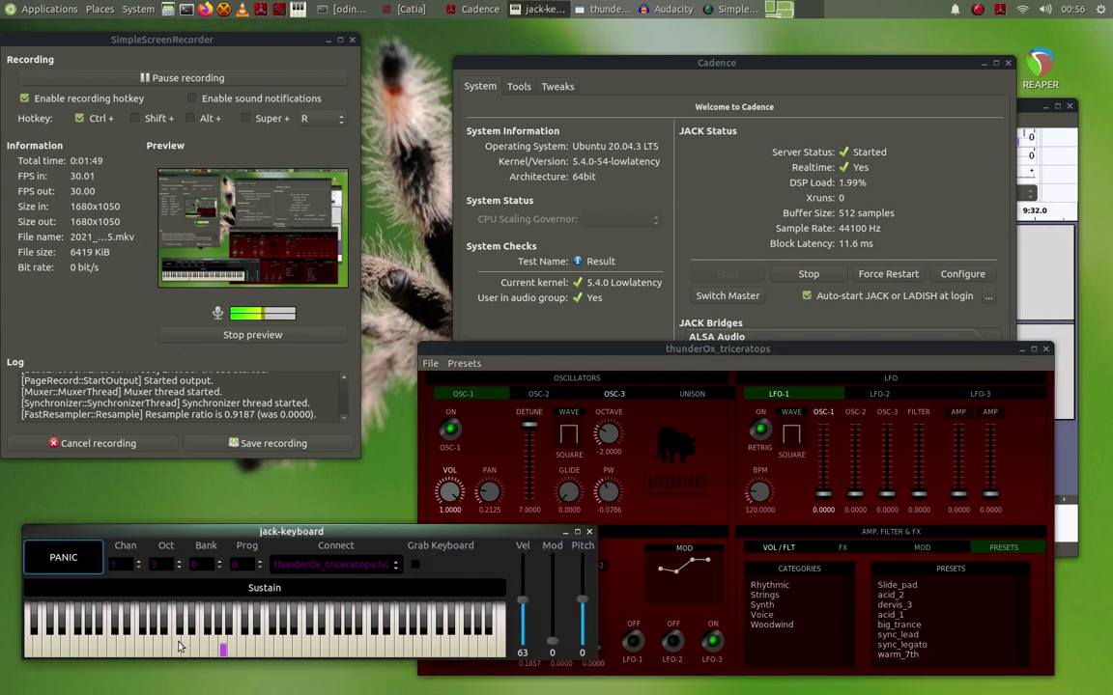
left_click(130, 649)
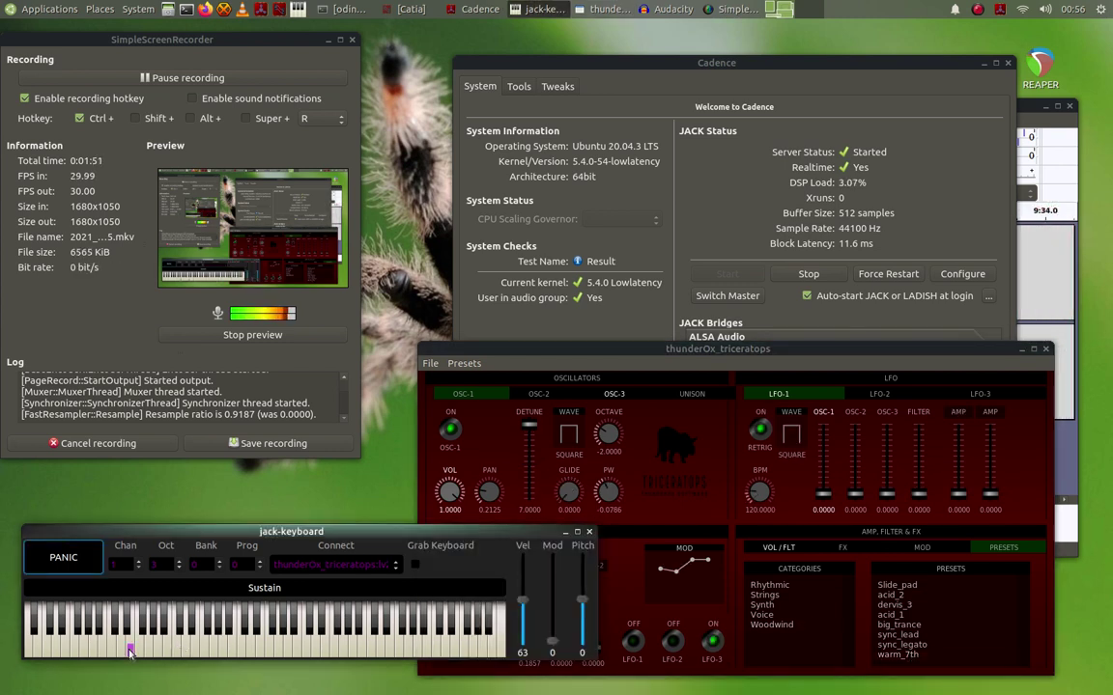
key("t")
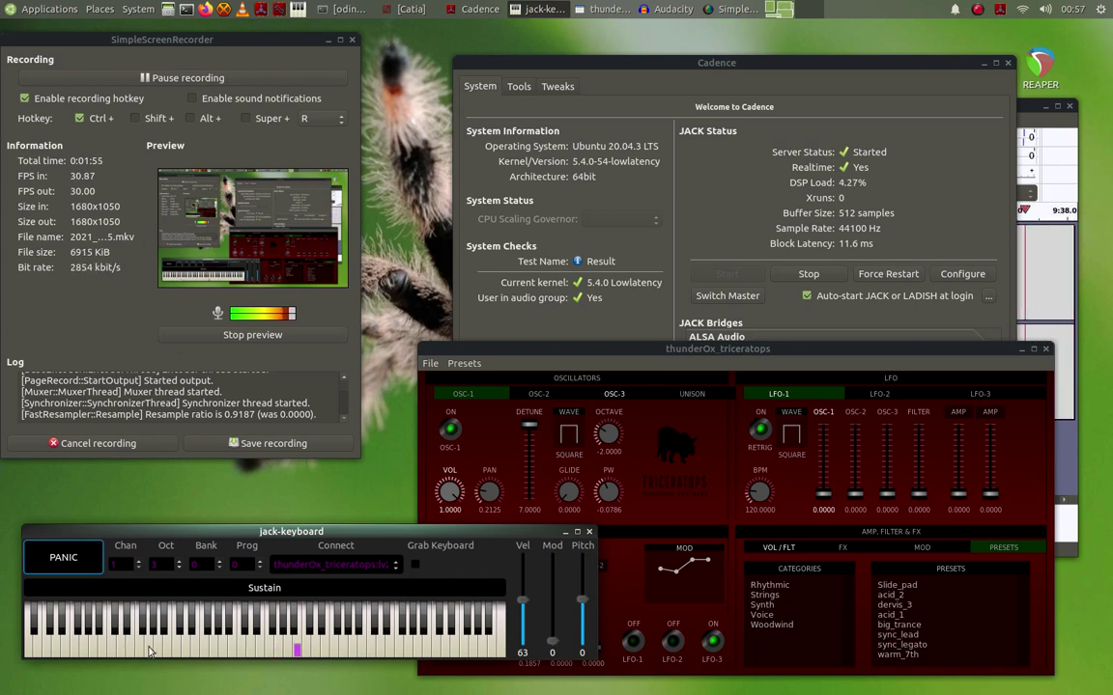
left_click(200, 648)
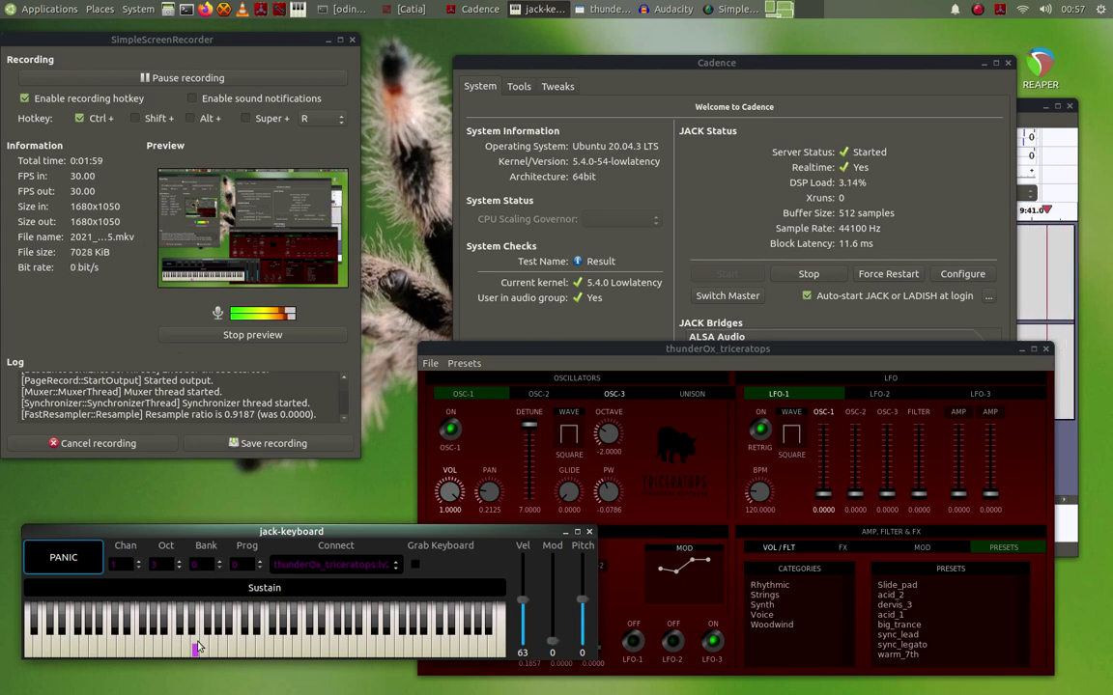
Step: Load the creamy_unison preset and play a low note and a higher note on the virtual keyboard
scroll(940, 625, "down", 2)
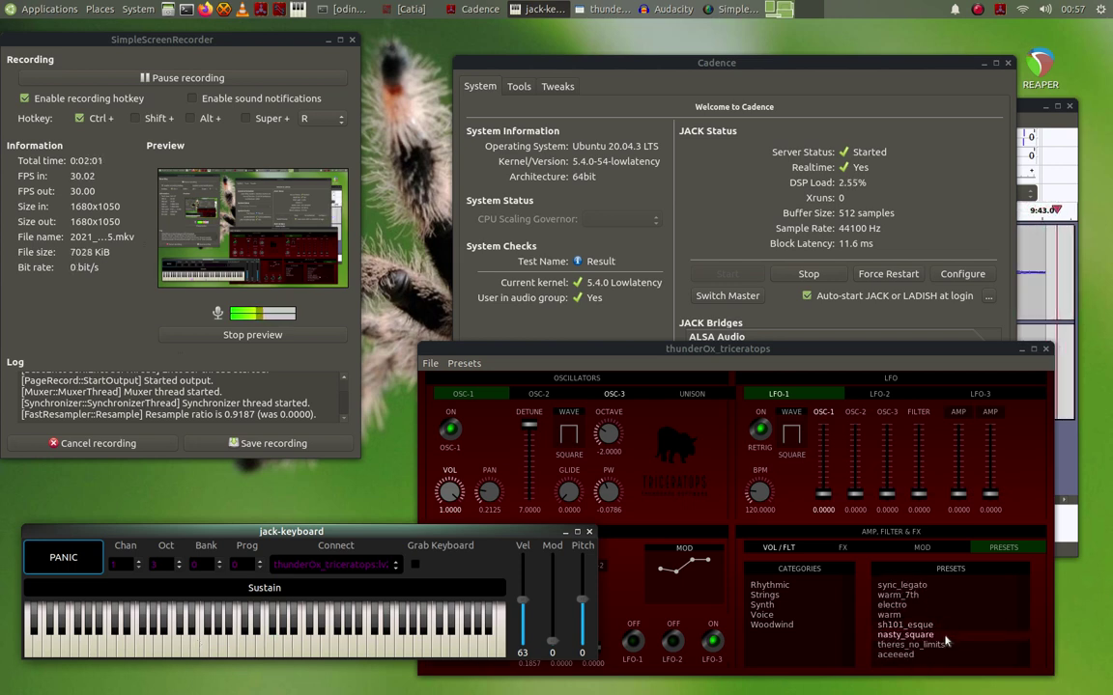
scroll(937, 638, "down", 1)
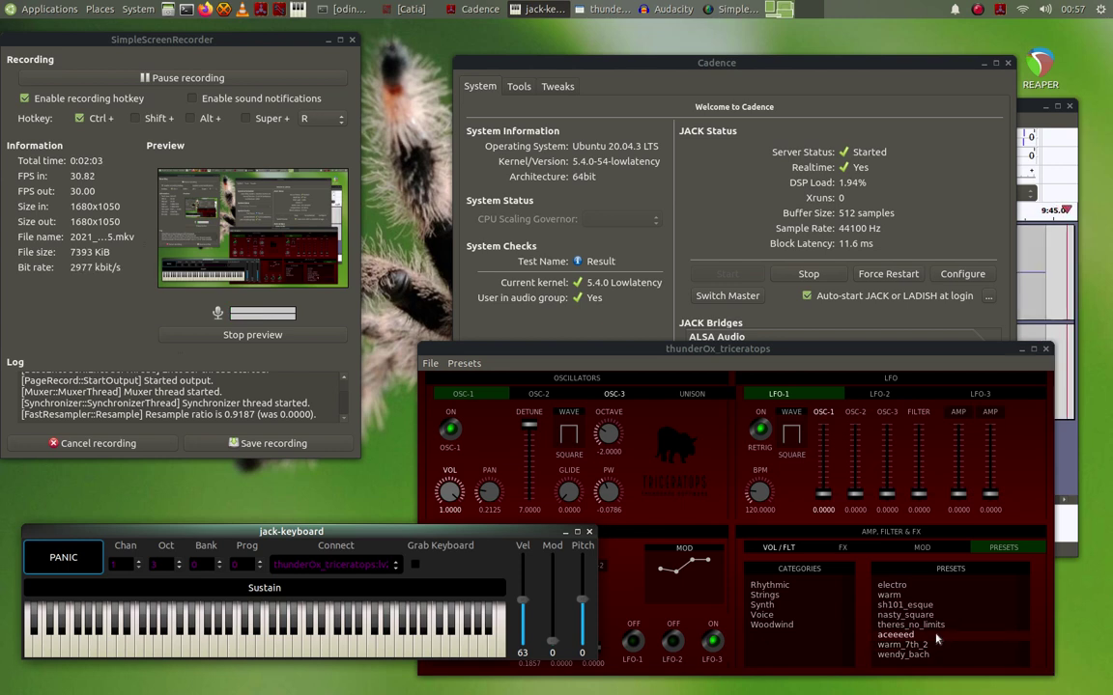
scroll(937, 647, "down", 2)
scroll(935, 635, "down", 2)
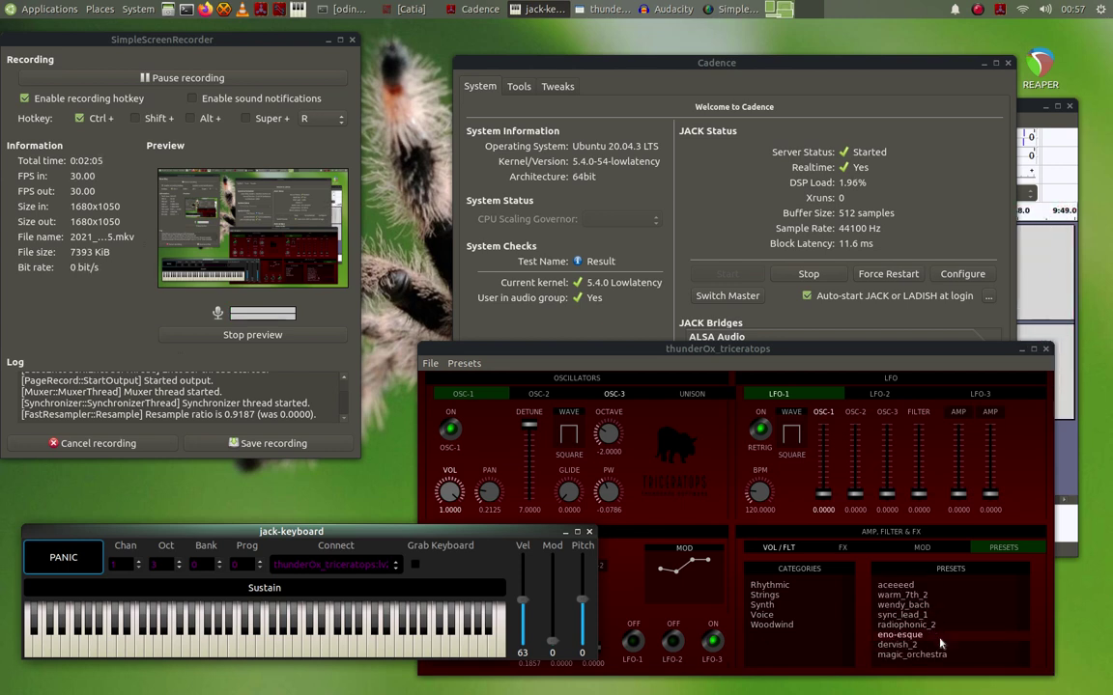
scroll(937, 635, "down", 1)
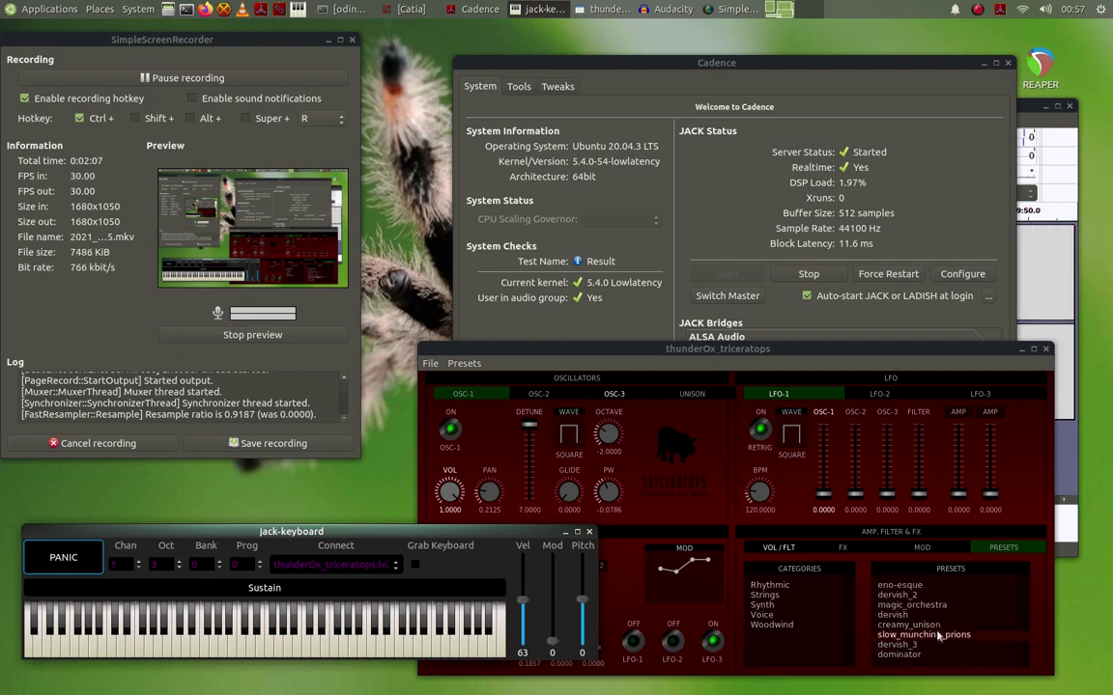
left_click(935, 634)
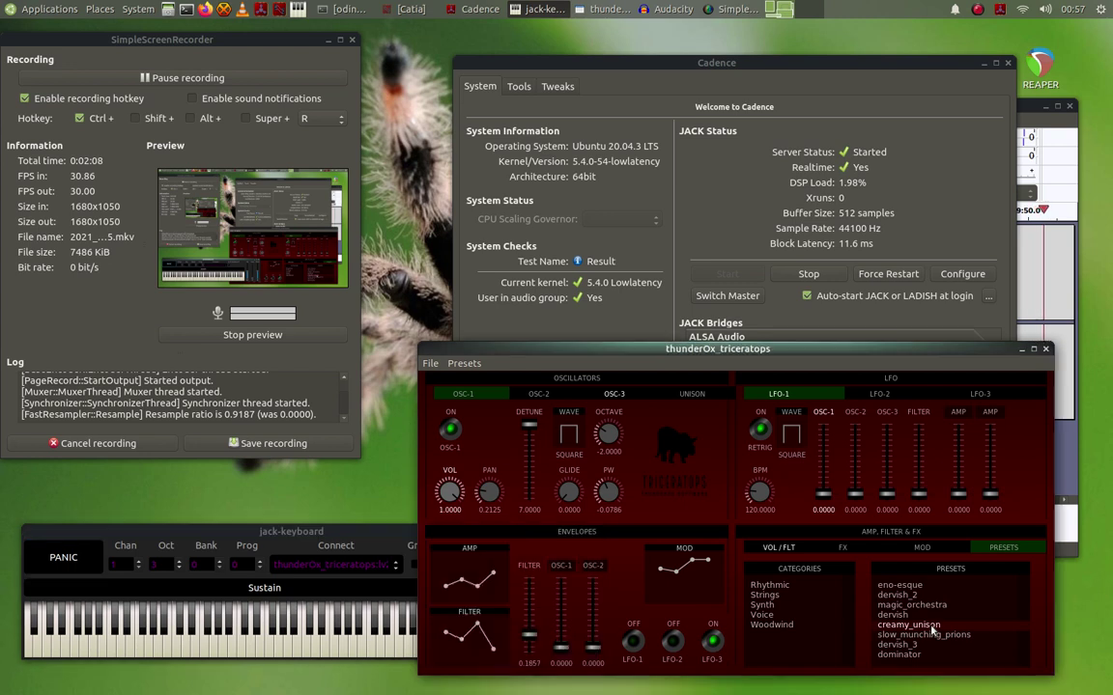
left_click(177, 654)
key("t")
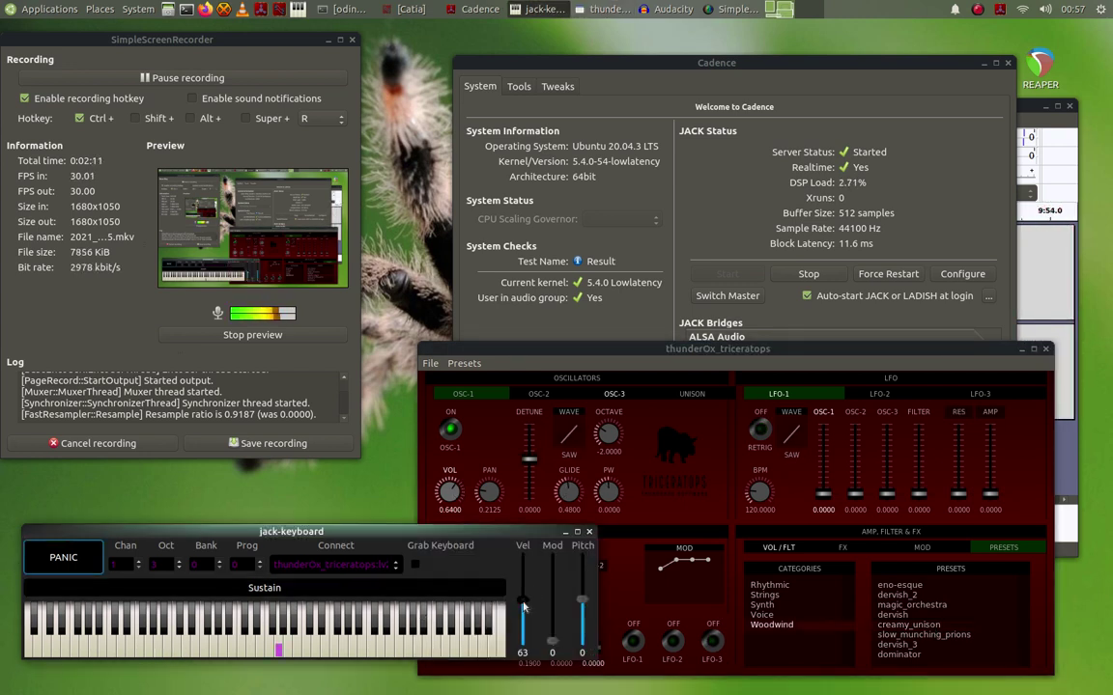
Step: Set the virtual keyboard's velocity to 32 and play a three-note chord in the lower-middle range
left_click_drag(524, 601, 525, 623)
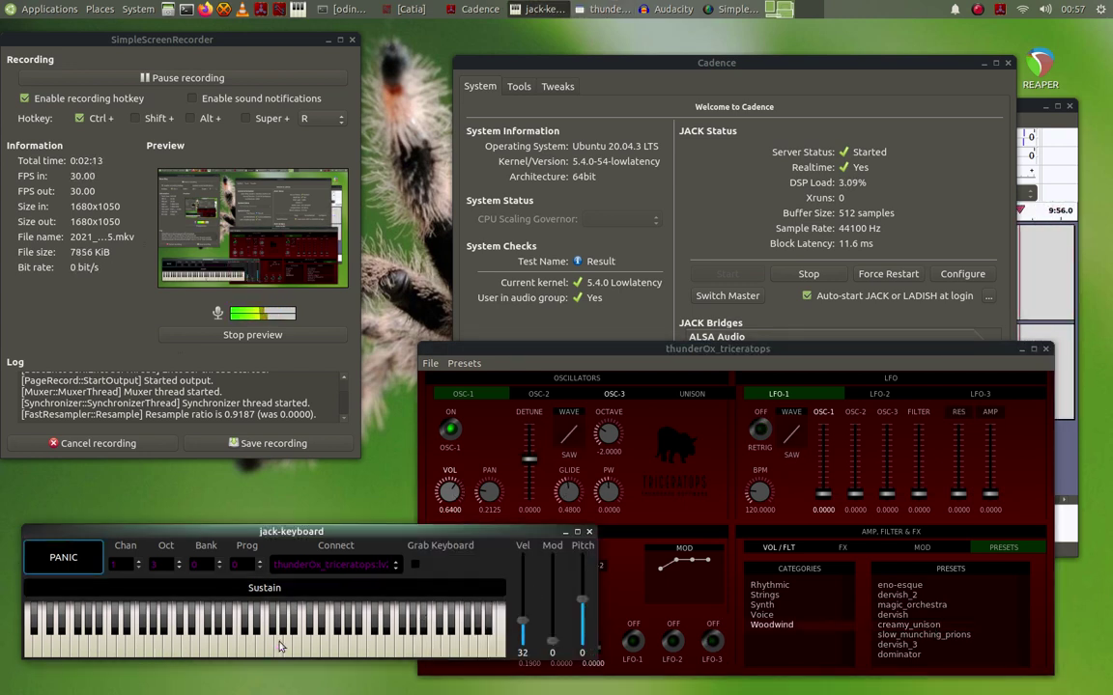
key("x")
key("v")
key("n")
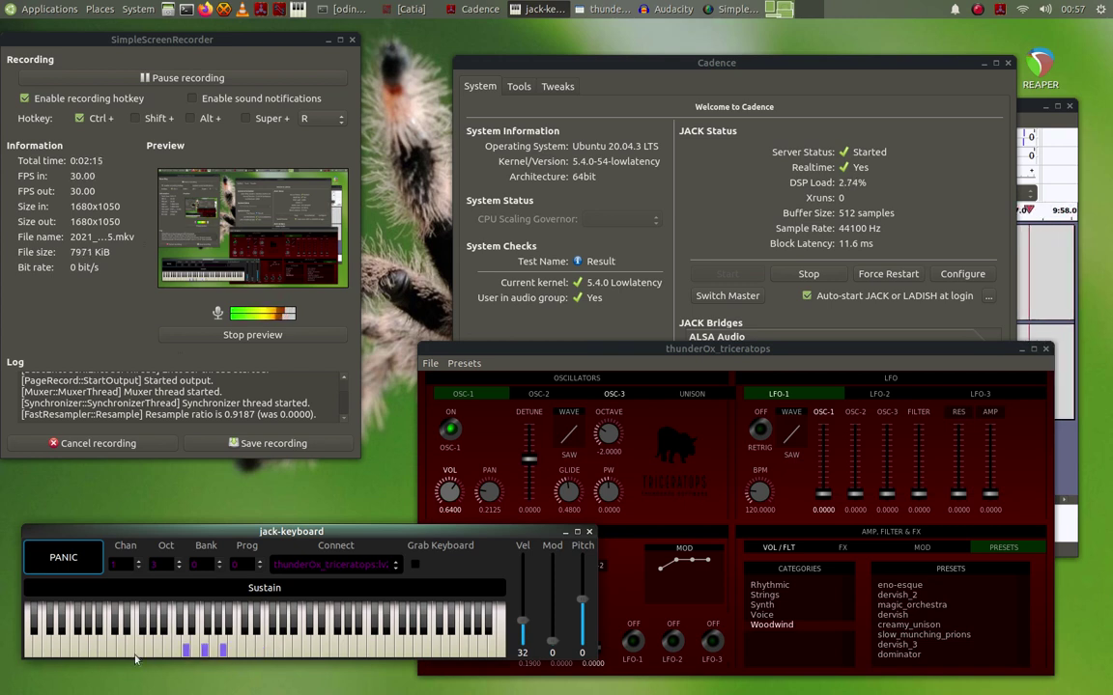
Step: Switch to the Pads category, load the Glass_Pad preset and play chords with a low note on the virtual keyboard
scroll(771, 601, "up", 5)
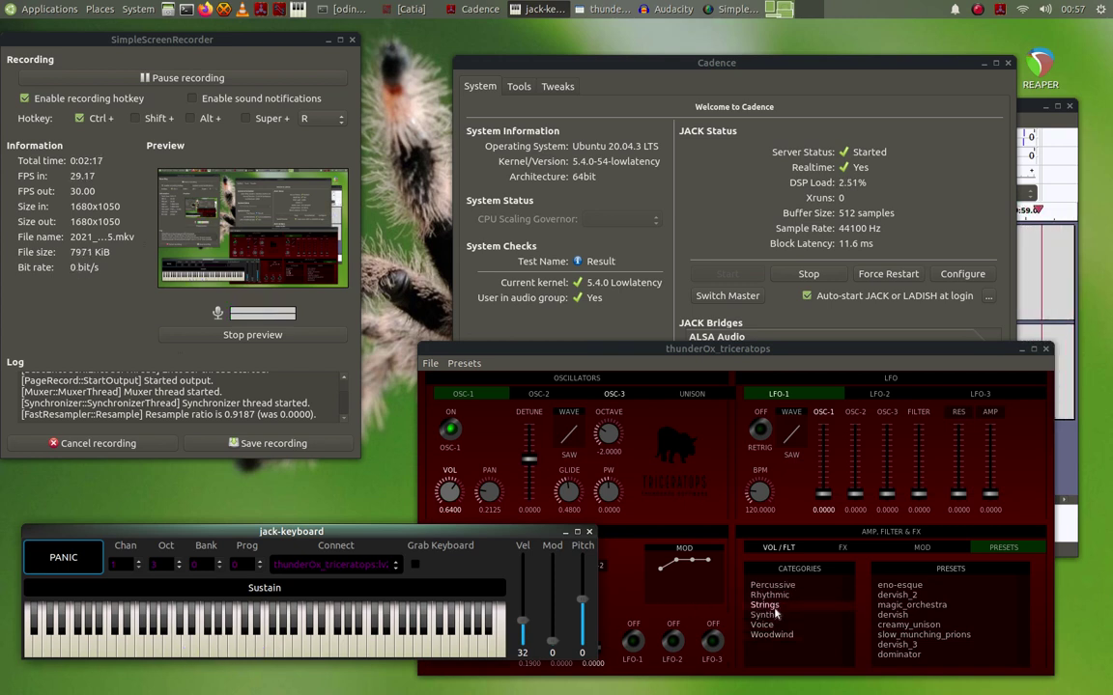
left_click(874, 626)
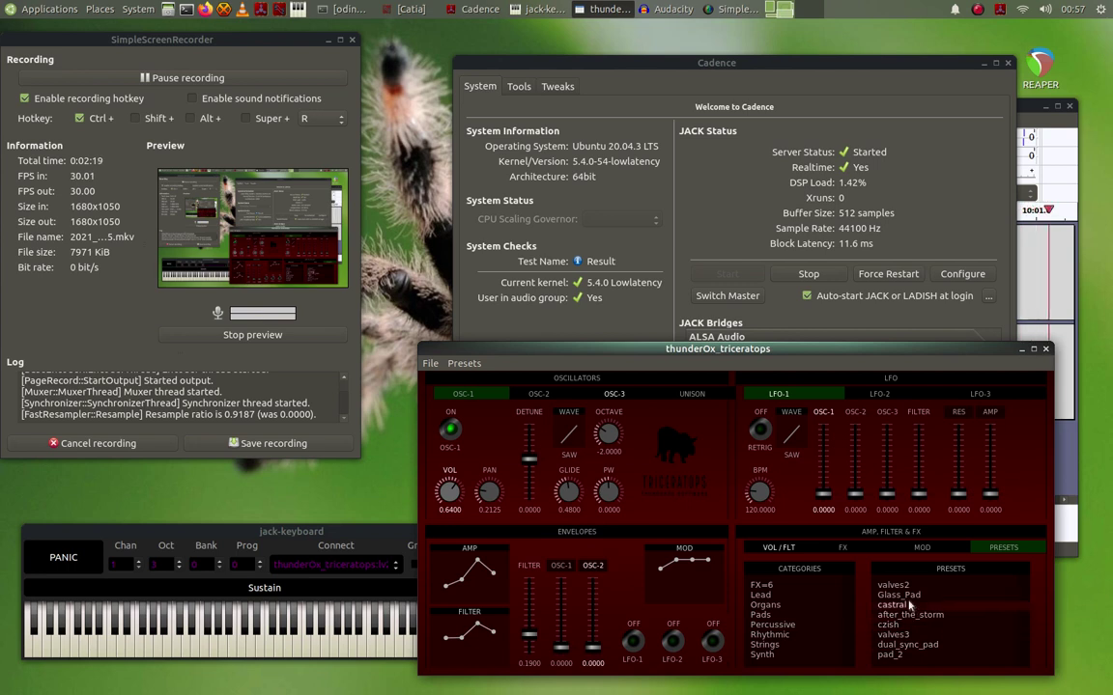
left_click(897, 595)
left_click(214, 655)
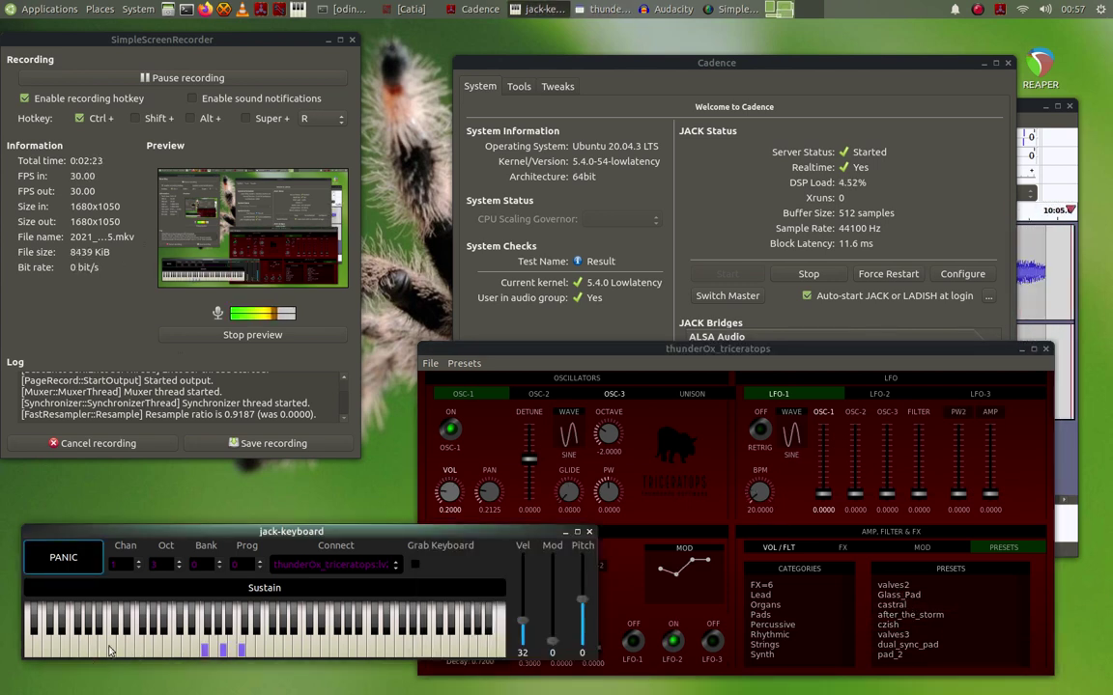
left_click(114, 654)
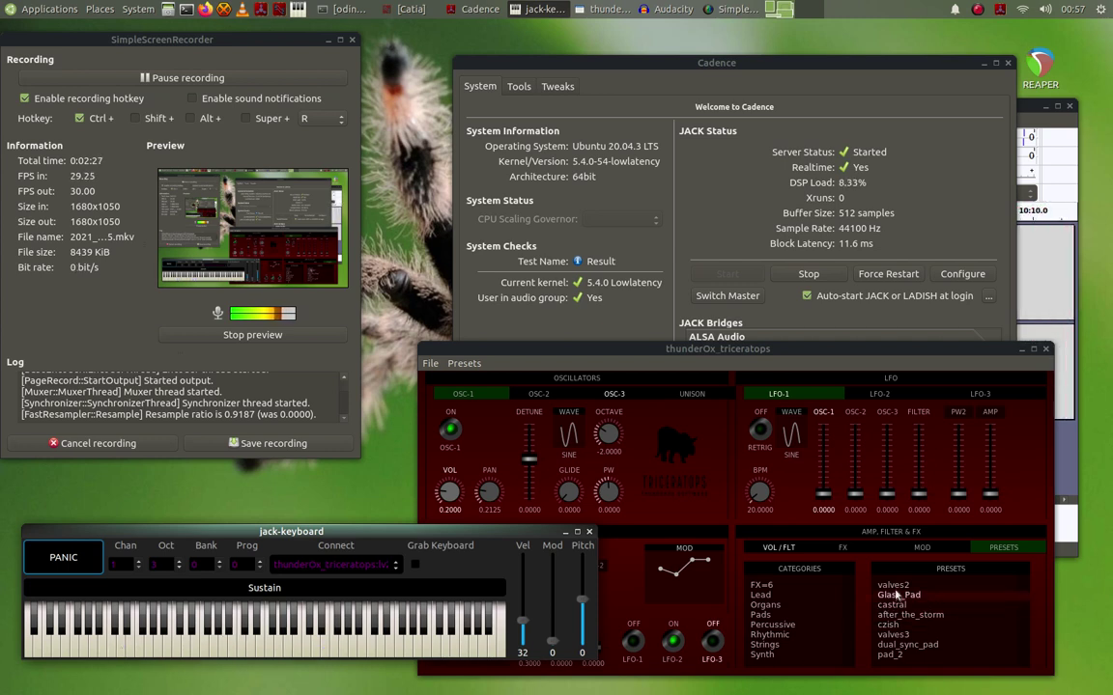
Step: Load the valves2 preset and audition it with chords and low notes on the virtual keyboard
left_click(883, 586)
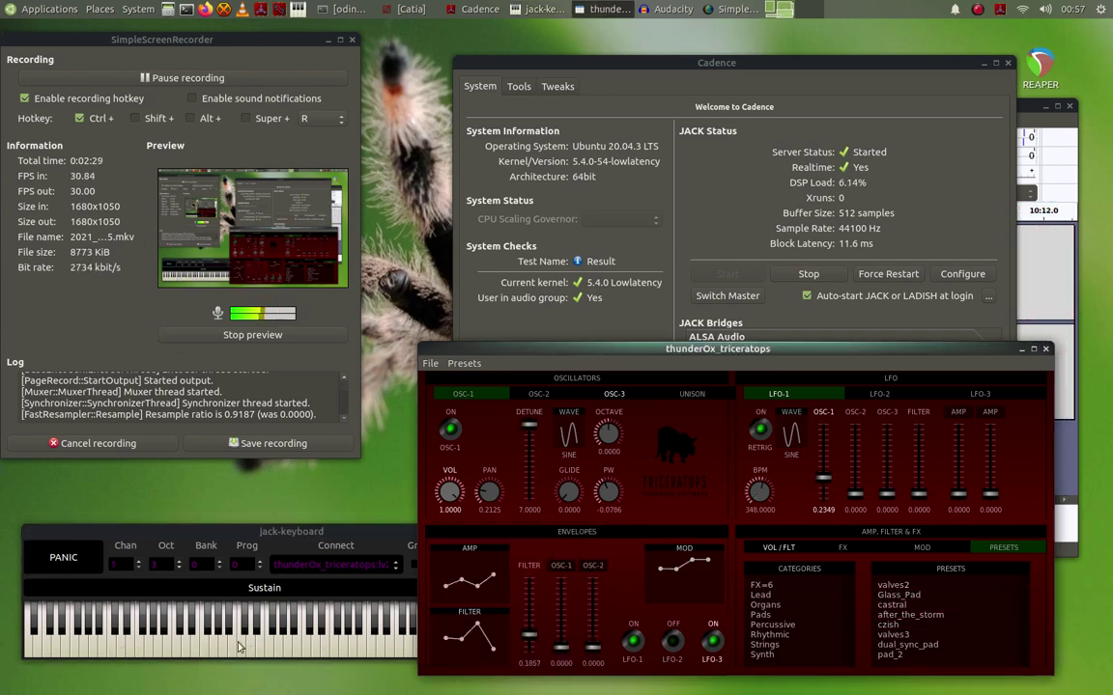
left_click(240, 647)
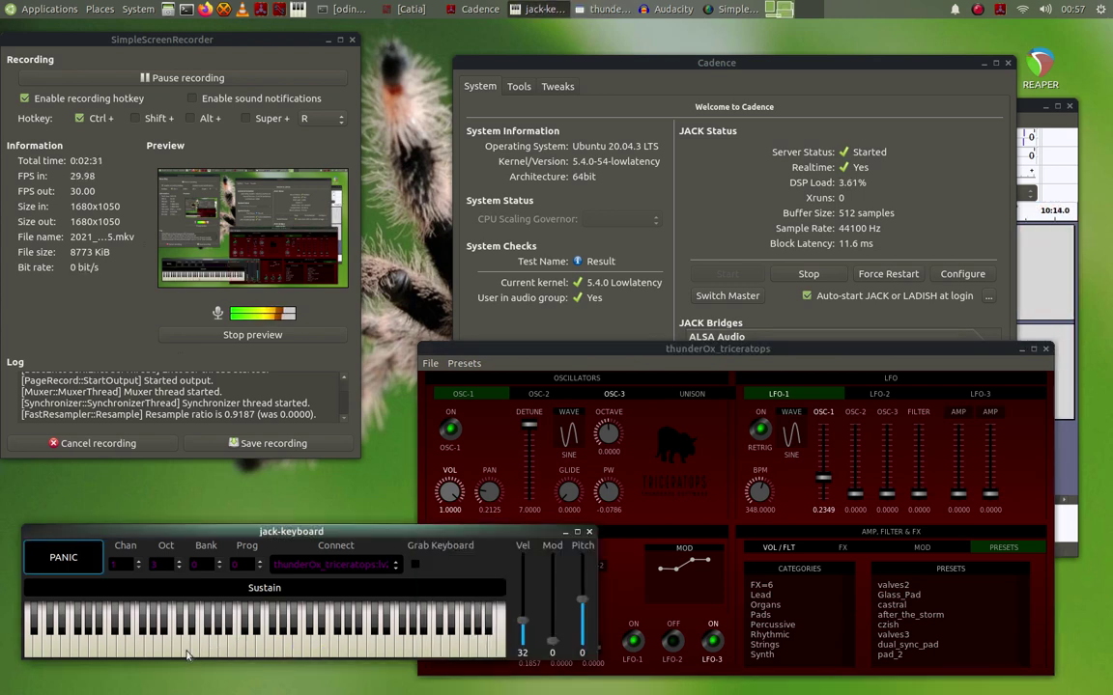
left_click(126, 649)
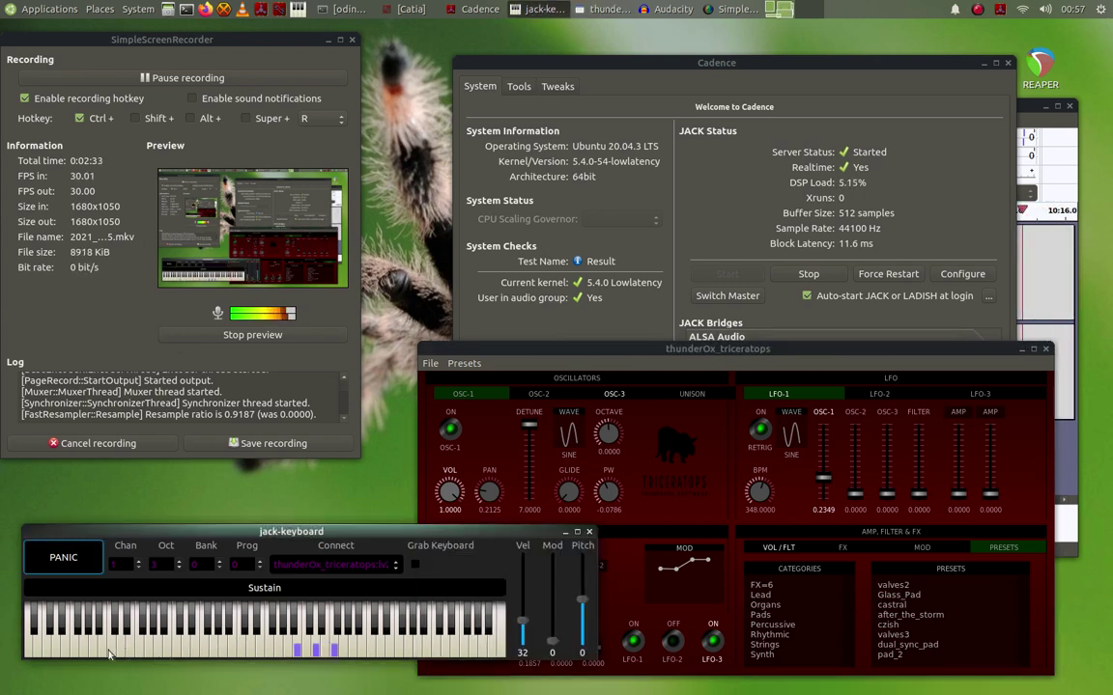
left_click(84, 648)
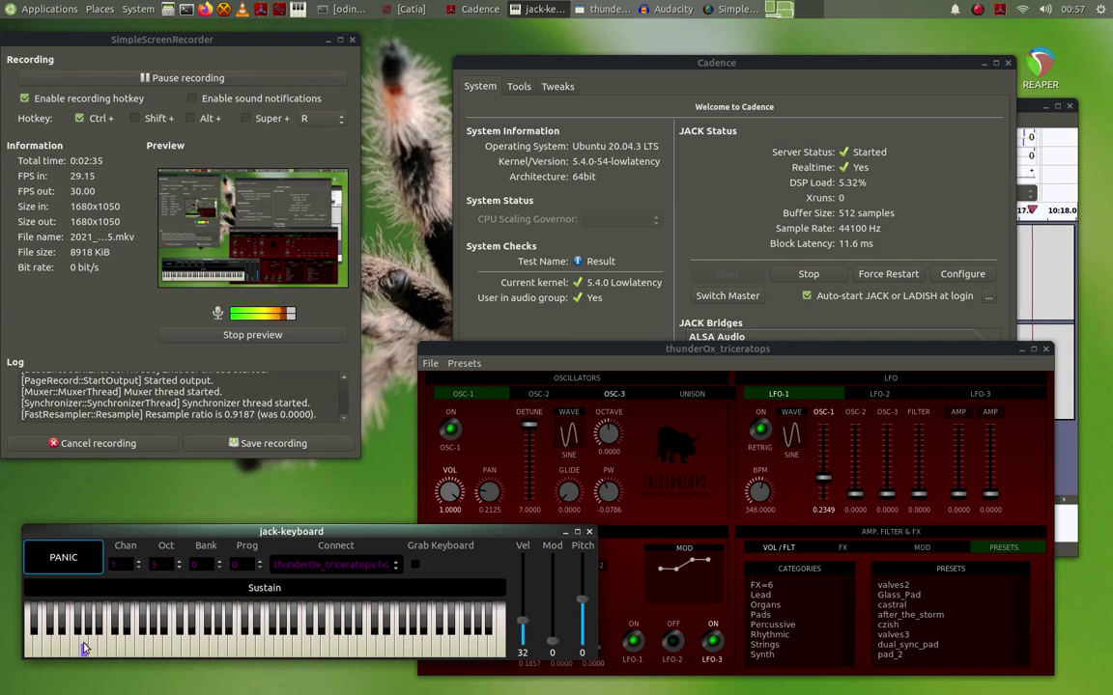
Step: Load the after_the_storm pad preset
scroll(923, 631, "down", 2)
left_click(904, 615)
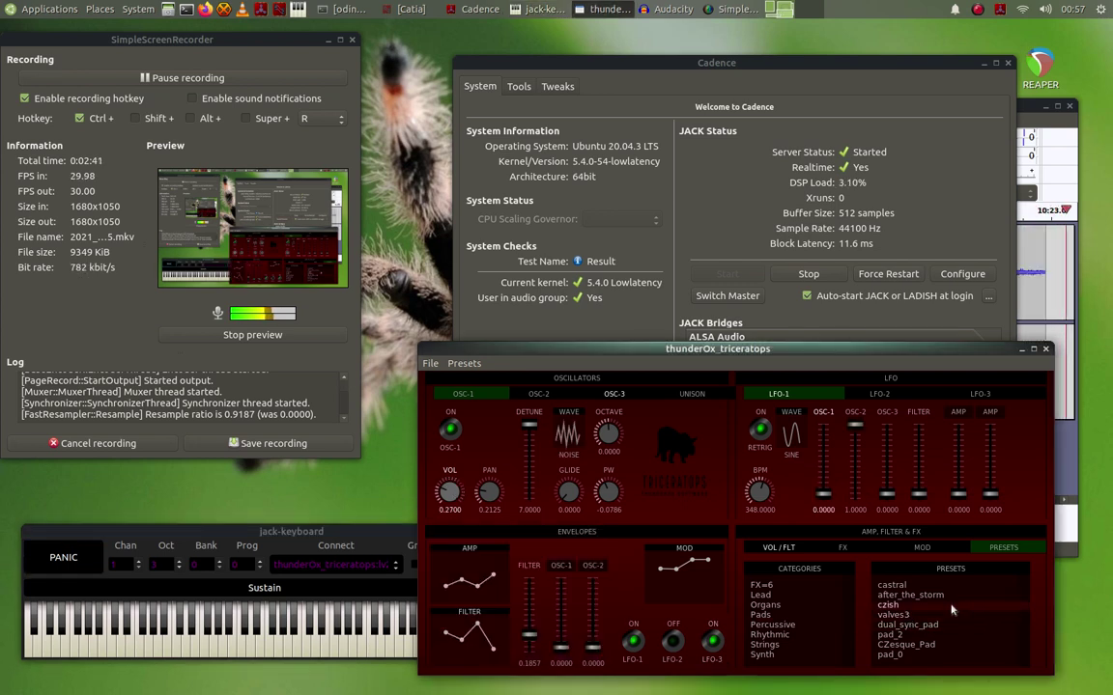
left_click(895, 619)
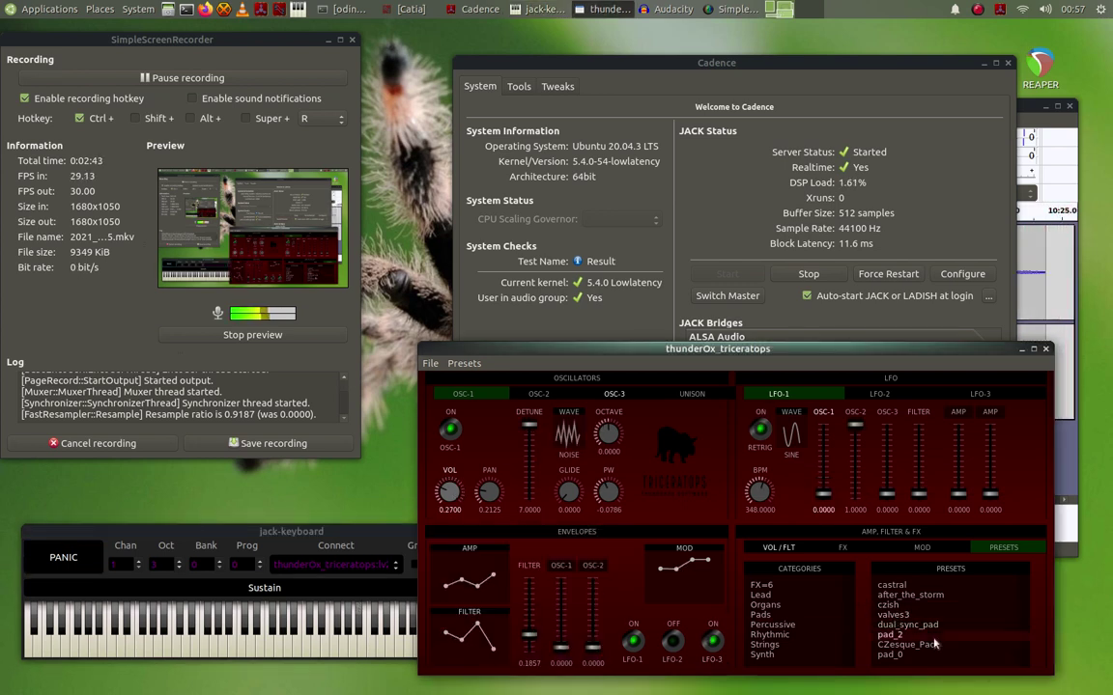
Step: Load the classic_analogue_swell preset and play a three-note chord in the middle range of the virtual keyboard
scroll(927, 635, "down", 1)
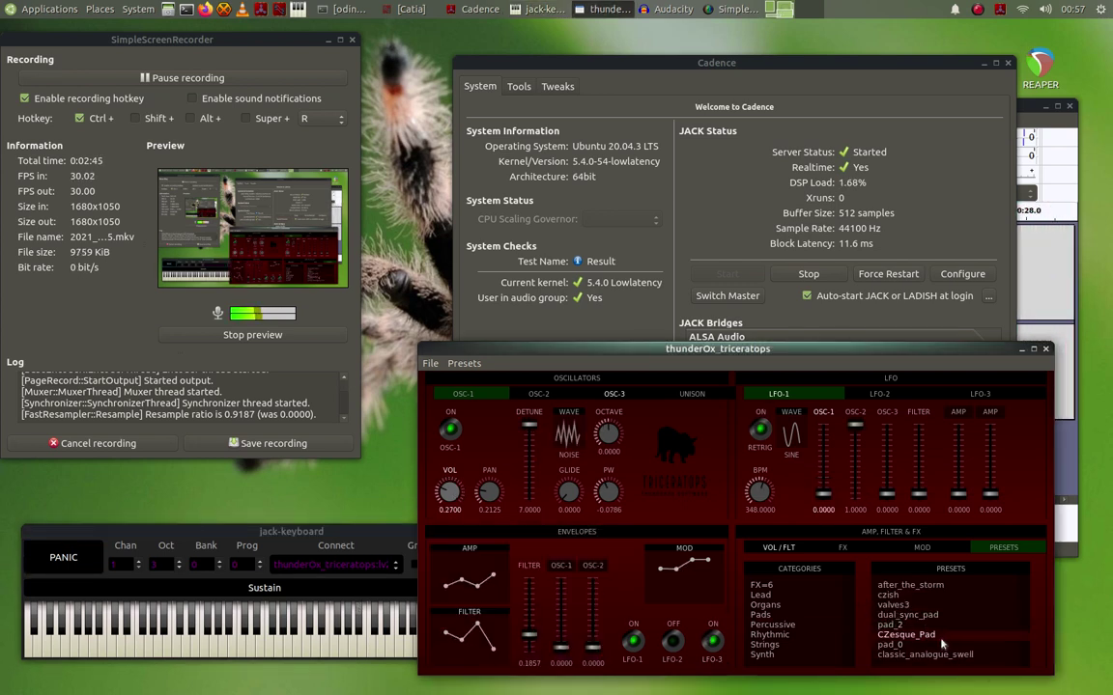
scroll(933, 665, "down", 4)
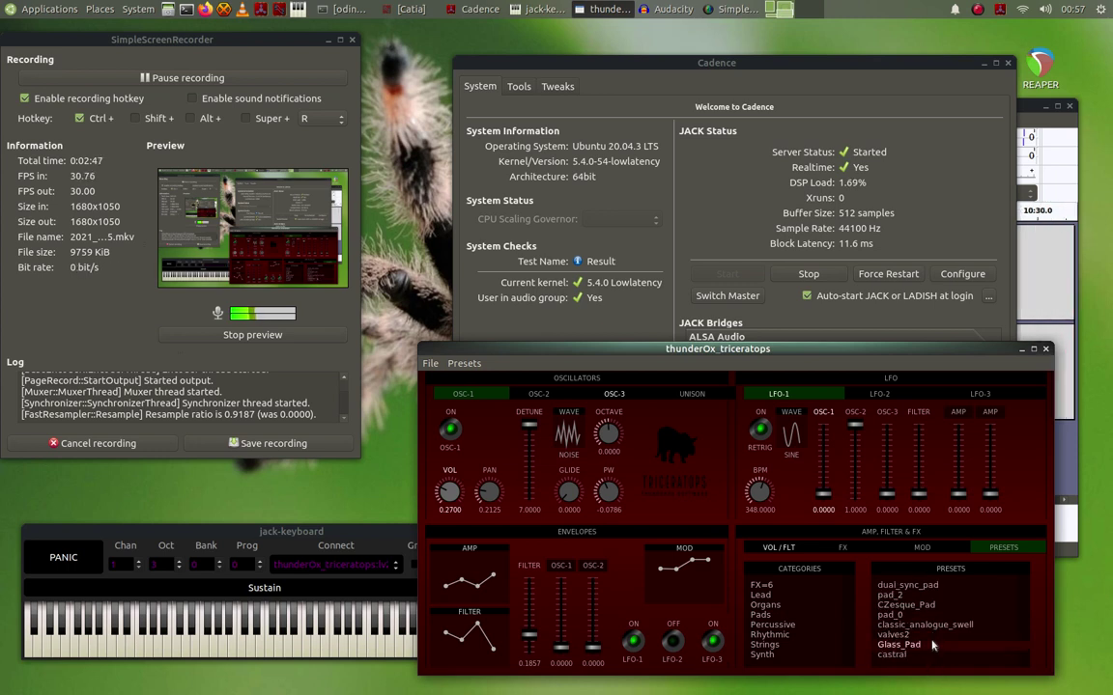
scroll(935, 657, "down", 6)
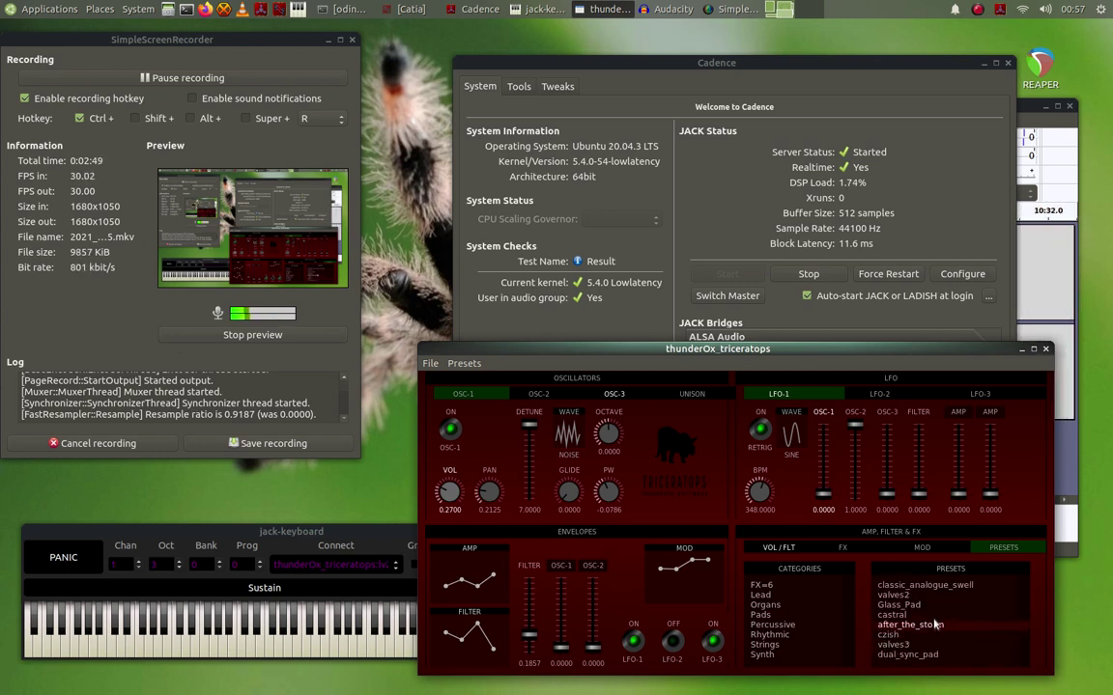
scroll(935, 623, "down", 3)
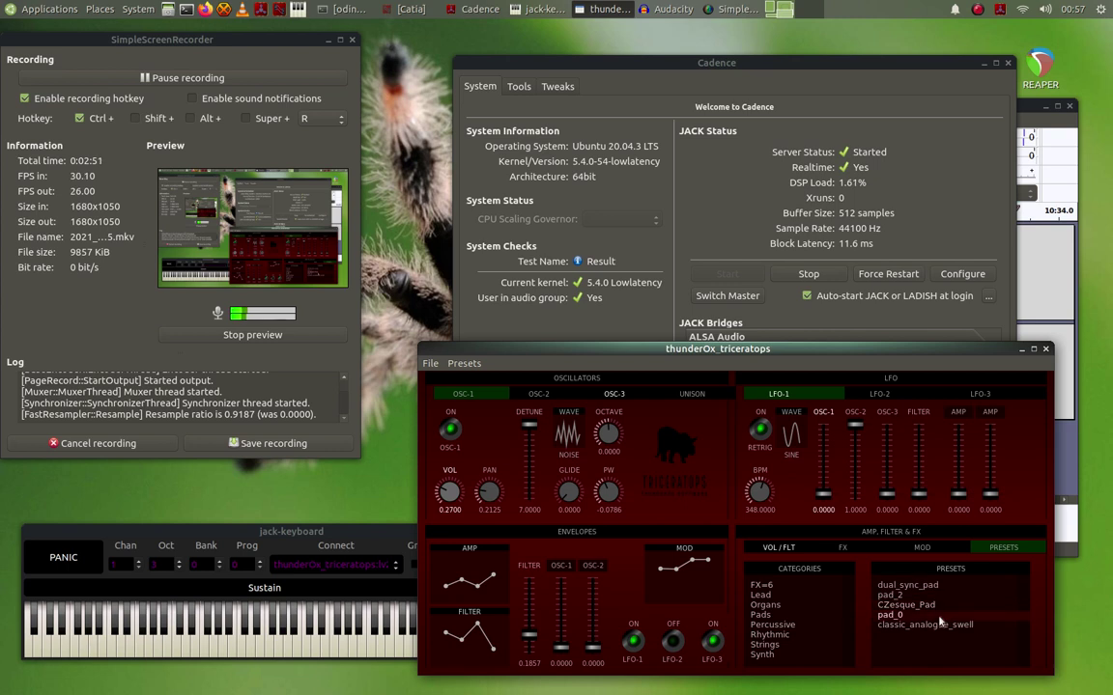
left_click(937, 639)
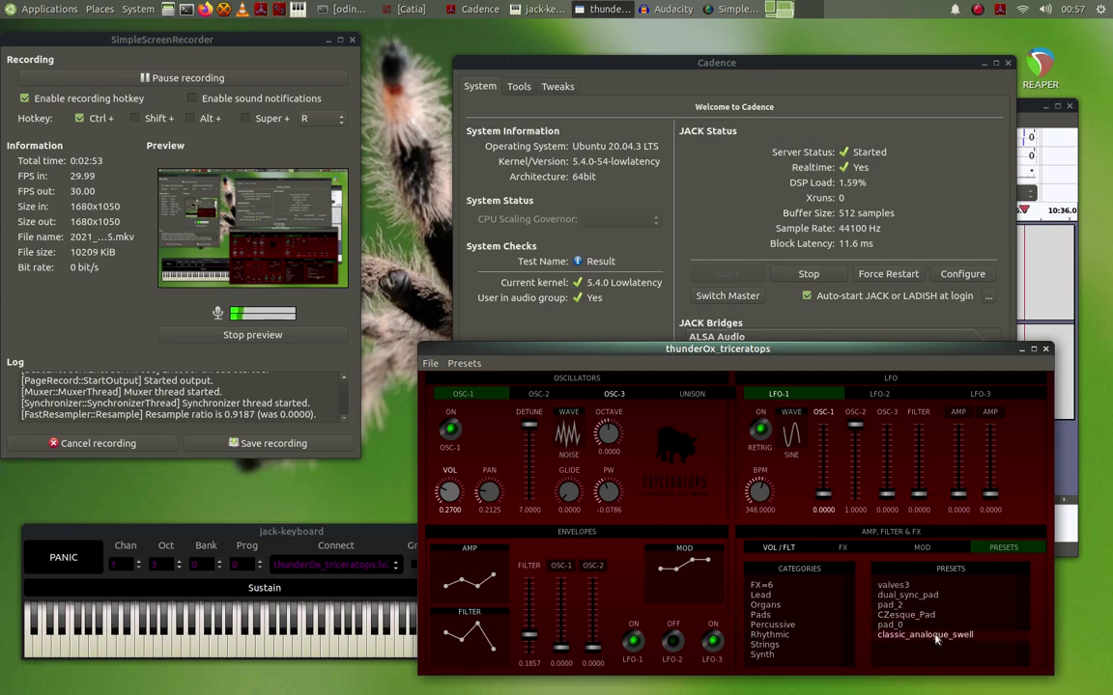
left_click(378, 540)
key("e")
key("t")
key("u")
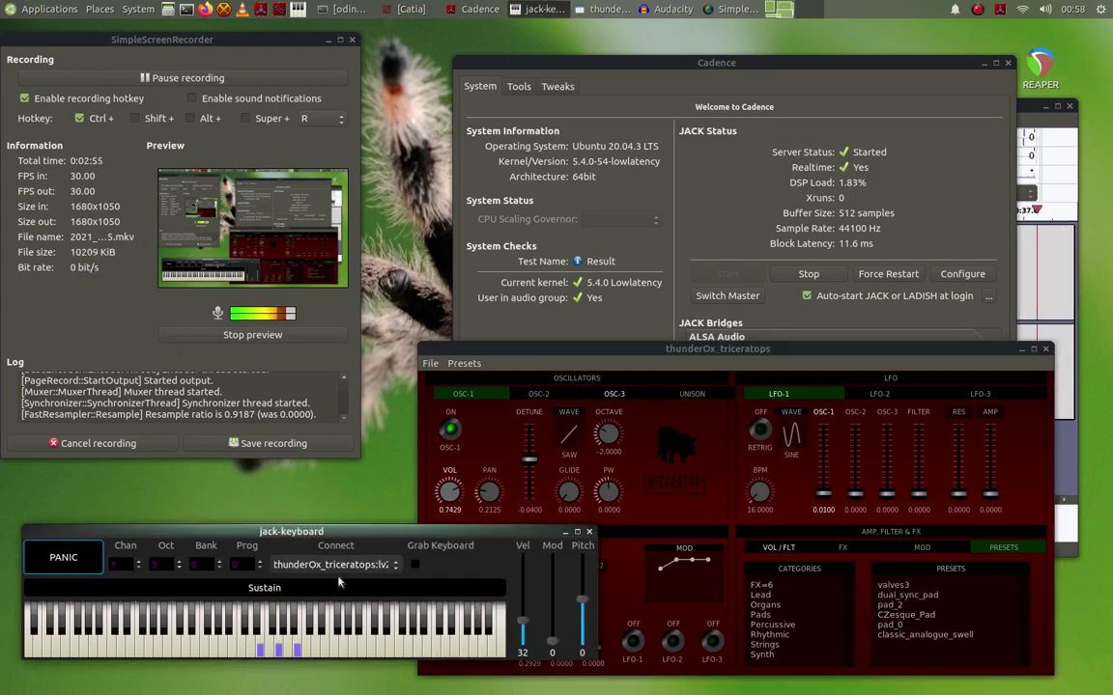
Step: Play the neighbouring higher chord over a moving line of low bass notes to audition the swell preset
key("r")
key("i")
key("y")
left_click(132, 653)
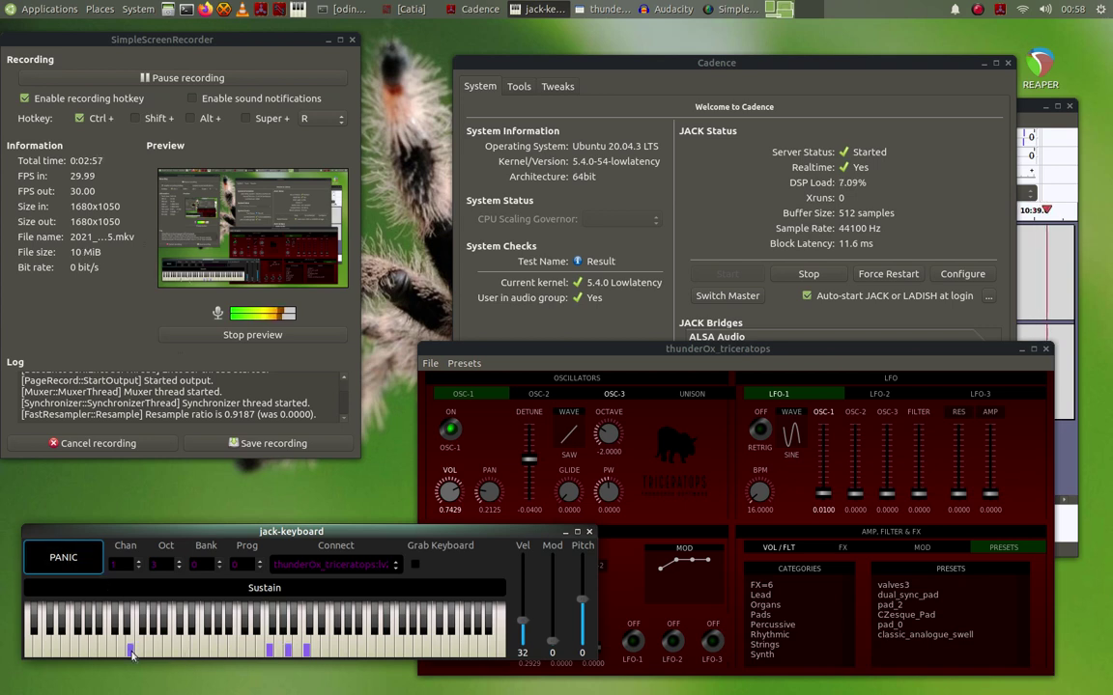
left_click(141, 654)
left_click(118, 652)
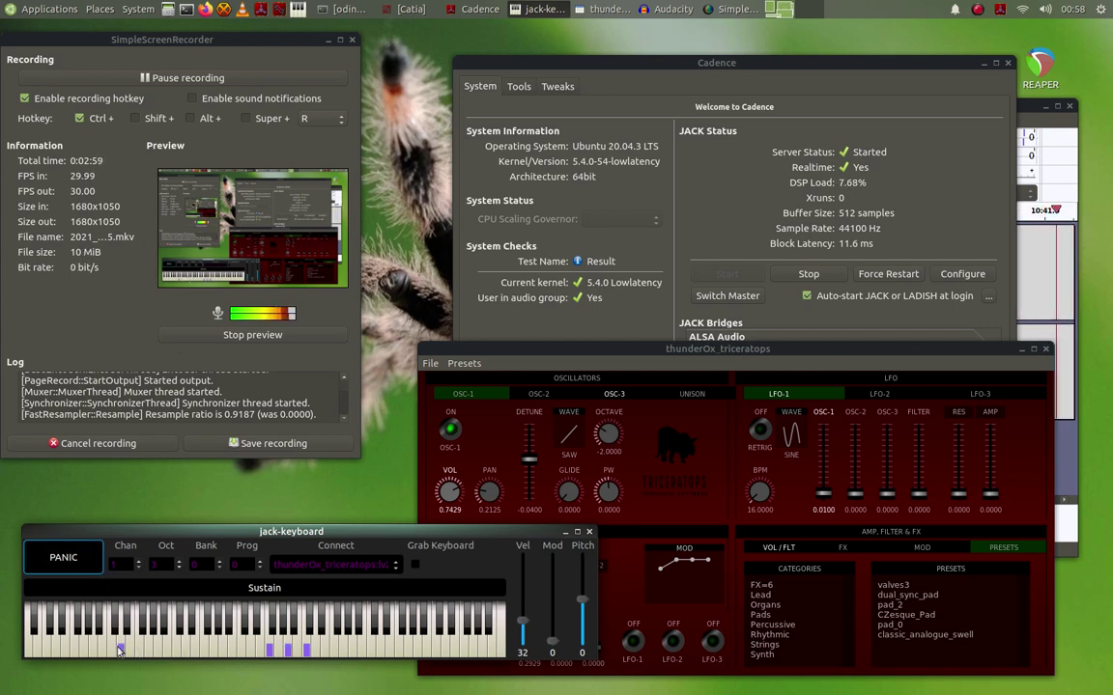
left_click_drag(119, 650, 90, 649)
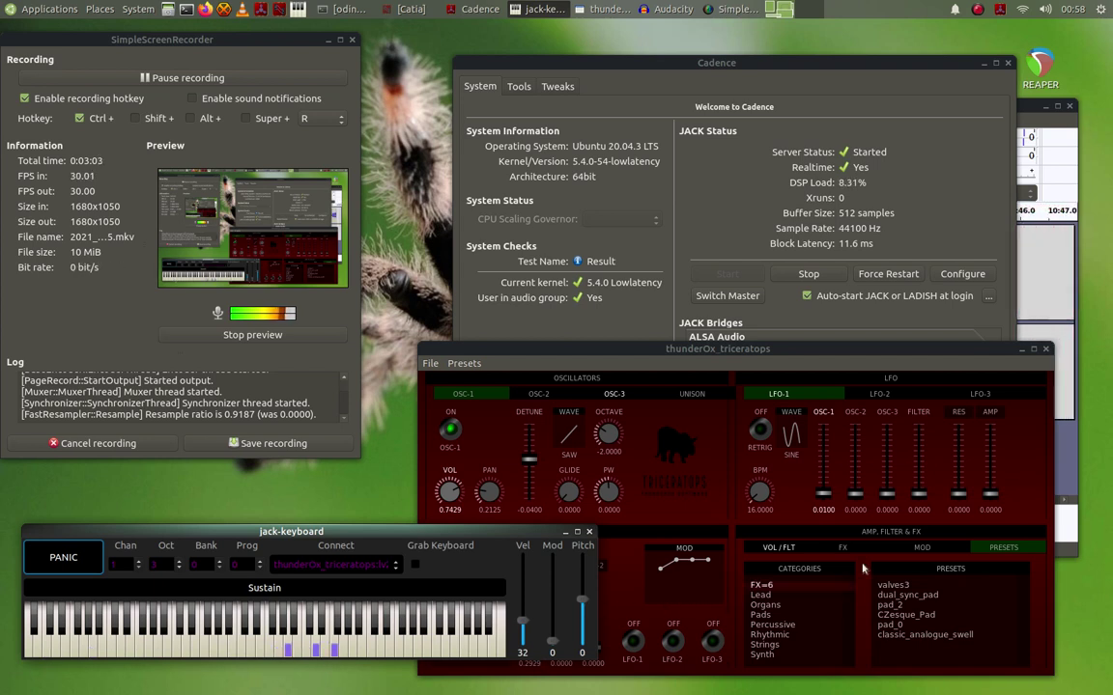
Step: Switch to the Brass category, load the brass preset and play a middle note on the virtual keyboard
scroll(799, 618, "up", 2)
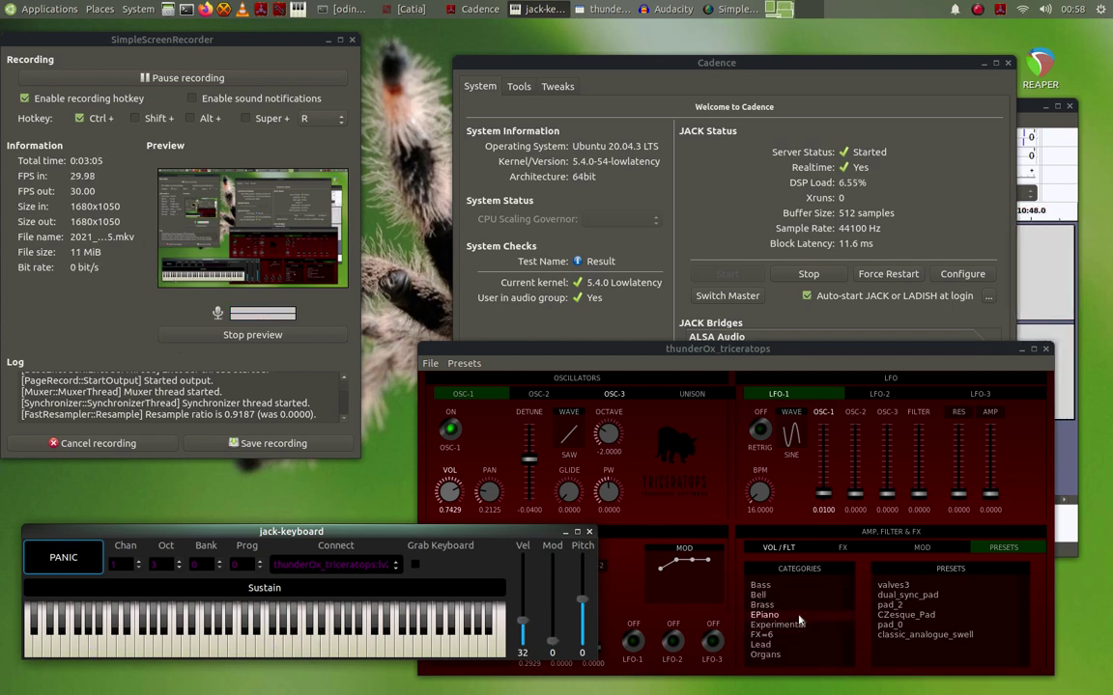
scroll(792, 638, "up", 1)
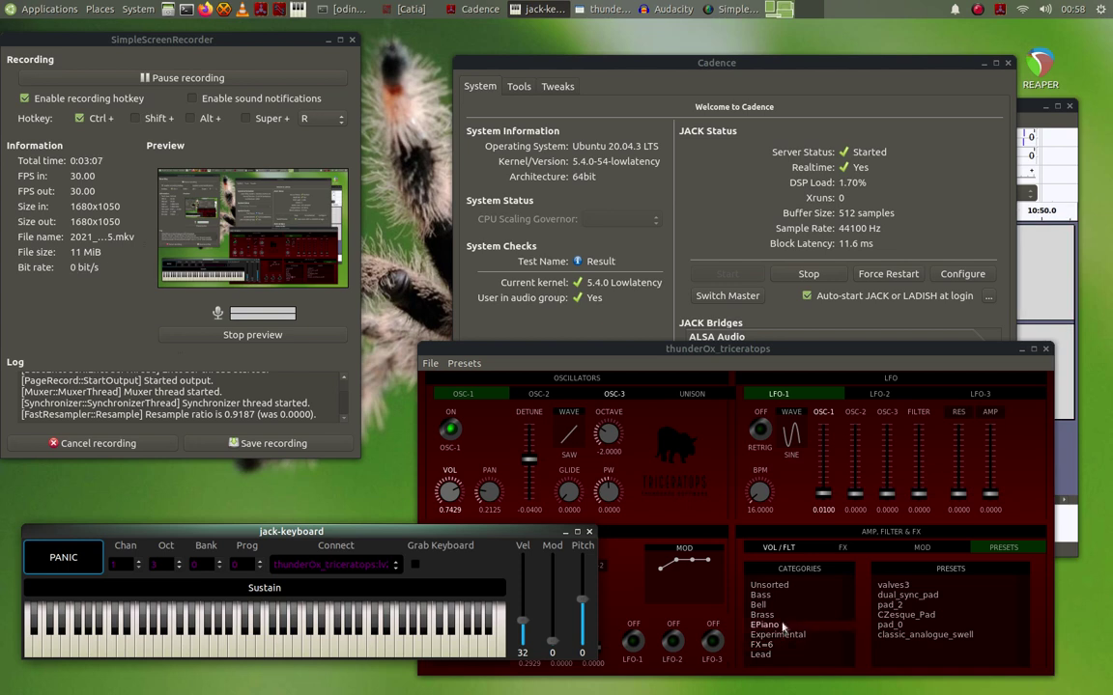
left_click(776, 615)
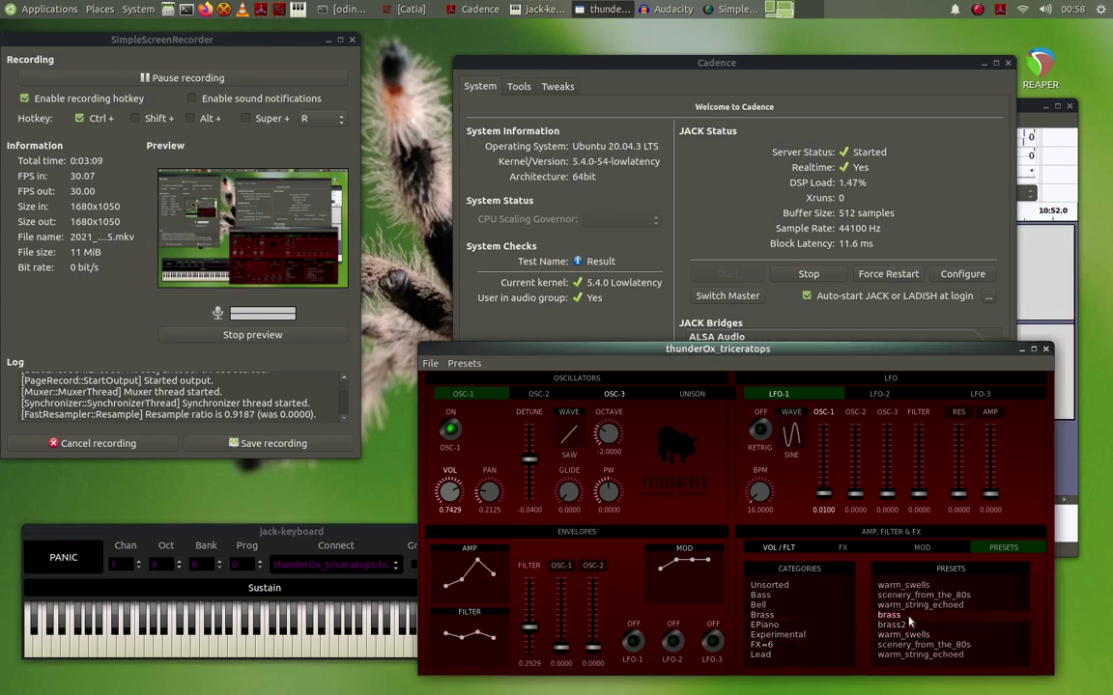
left_click(908, 624)
left_click(228, 649)
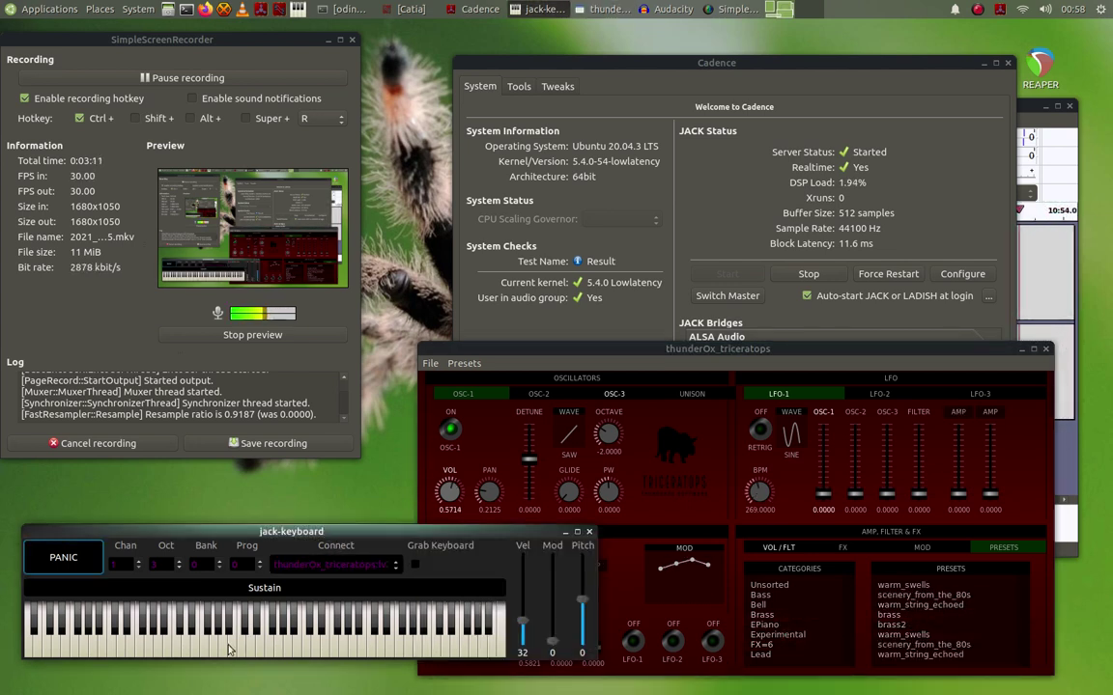
Step: Raise the virtual keyboard's velocity to 67 and play low notes with the brass sound
left_click_drag(524, 625, 525, 602)
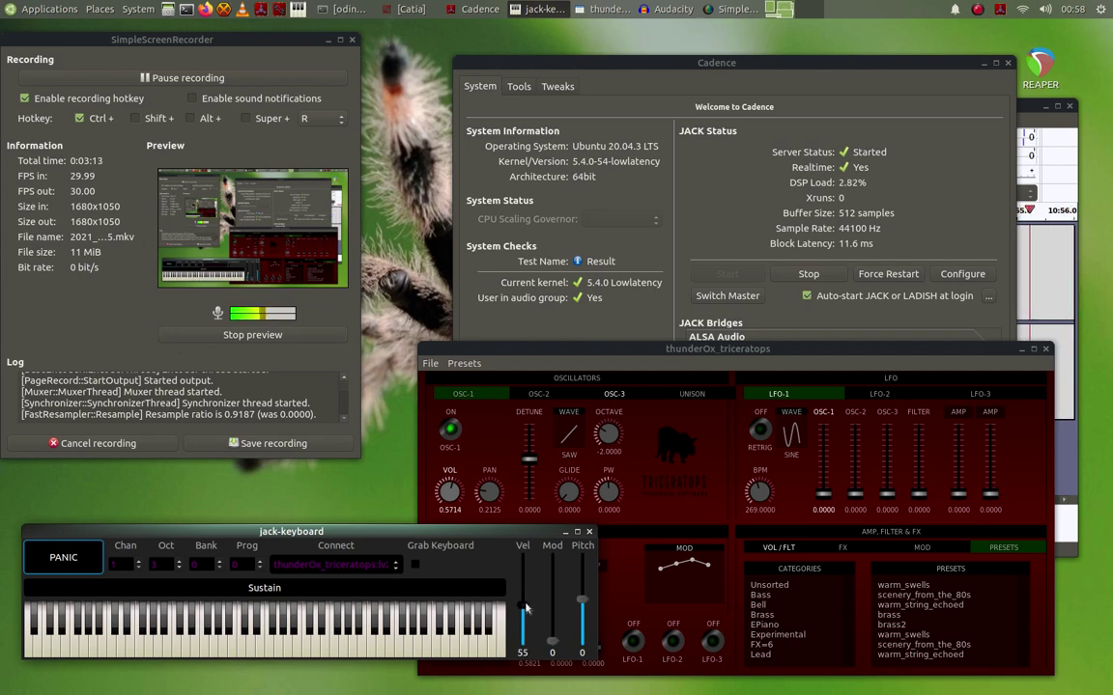
left_click_drag(414, 537, 413, 535)
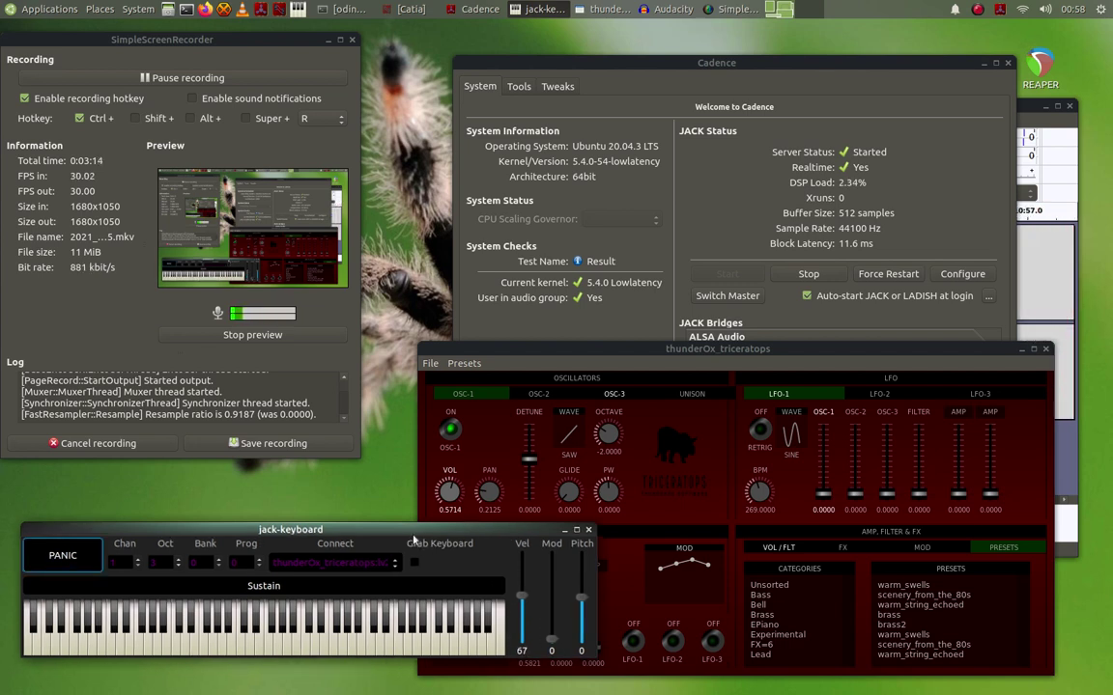
left_click(120, 648)
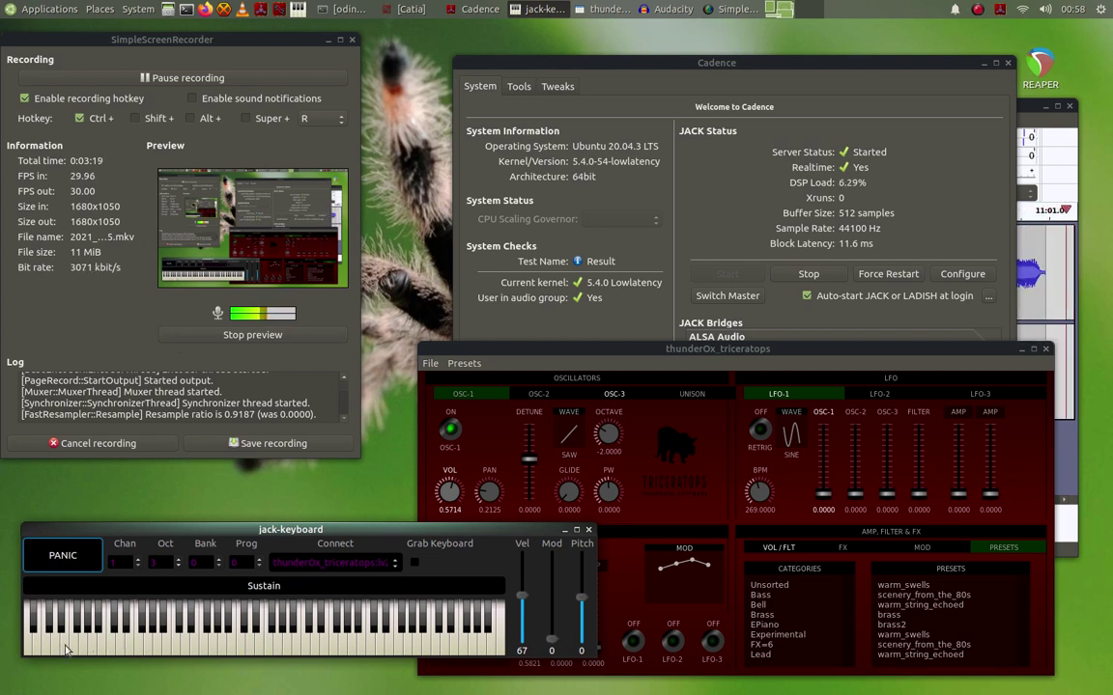
left_click(81, 648)
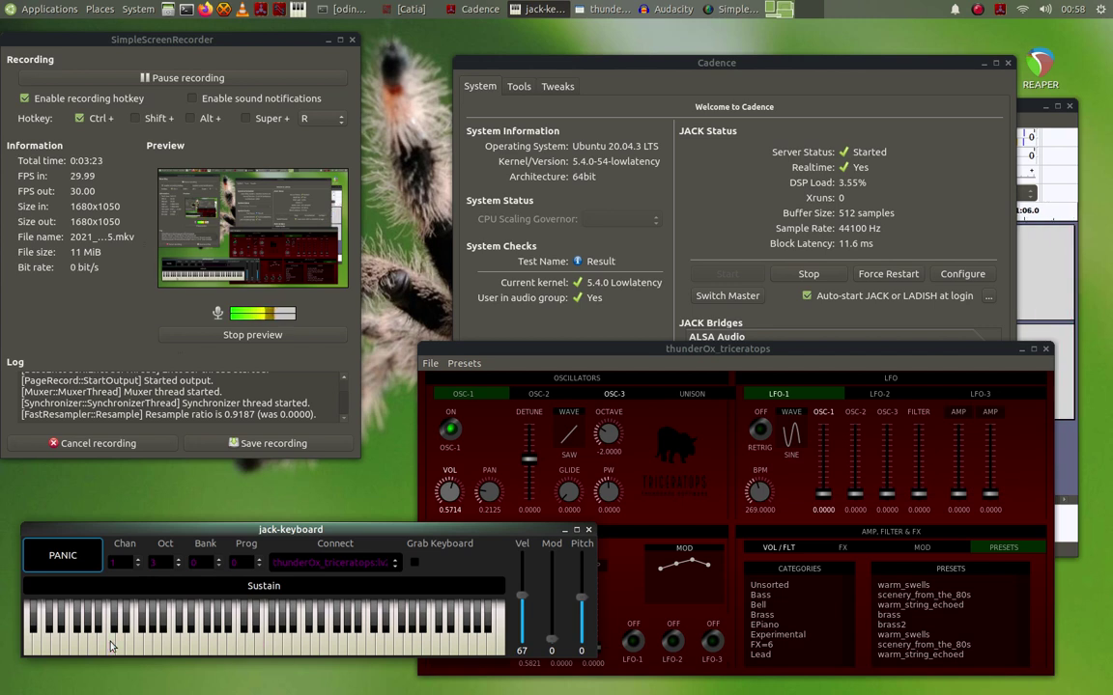
Step: Turn off the synthesizer's reverb effect and play low notes on the virtual keyboard to compare the brass sound
left_click(121, 648)
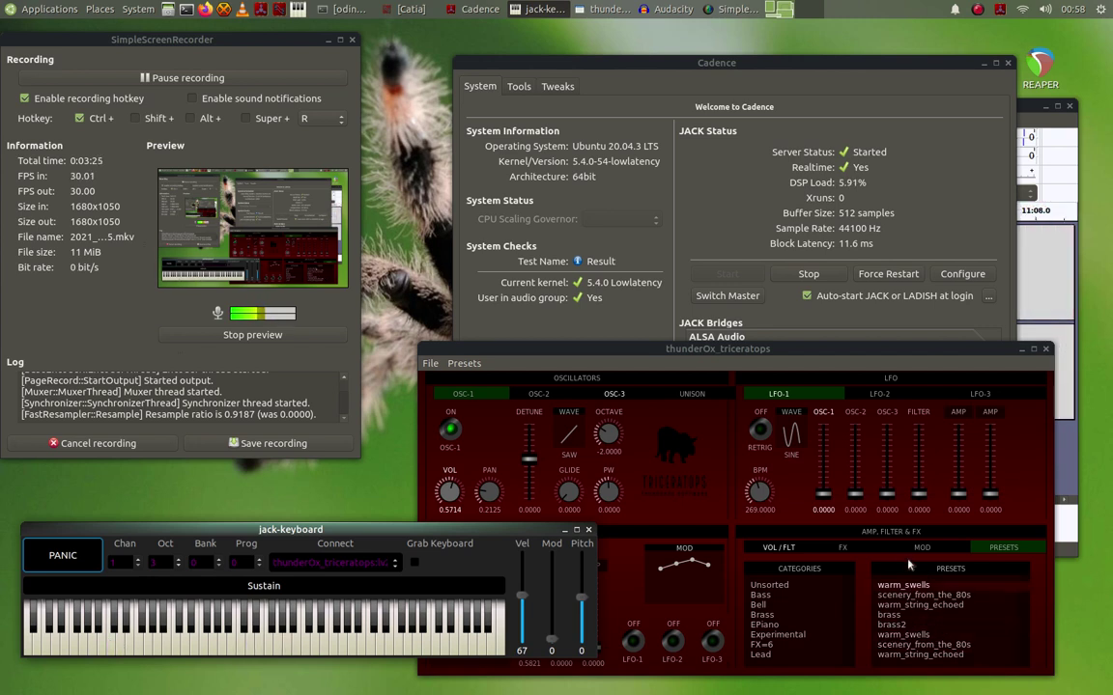
left_click(842, 548)
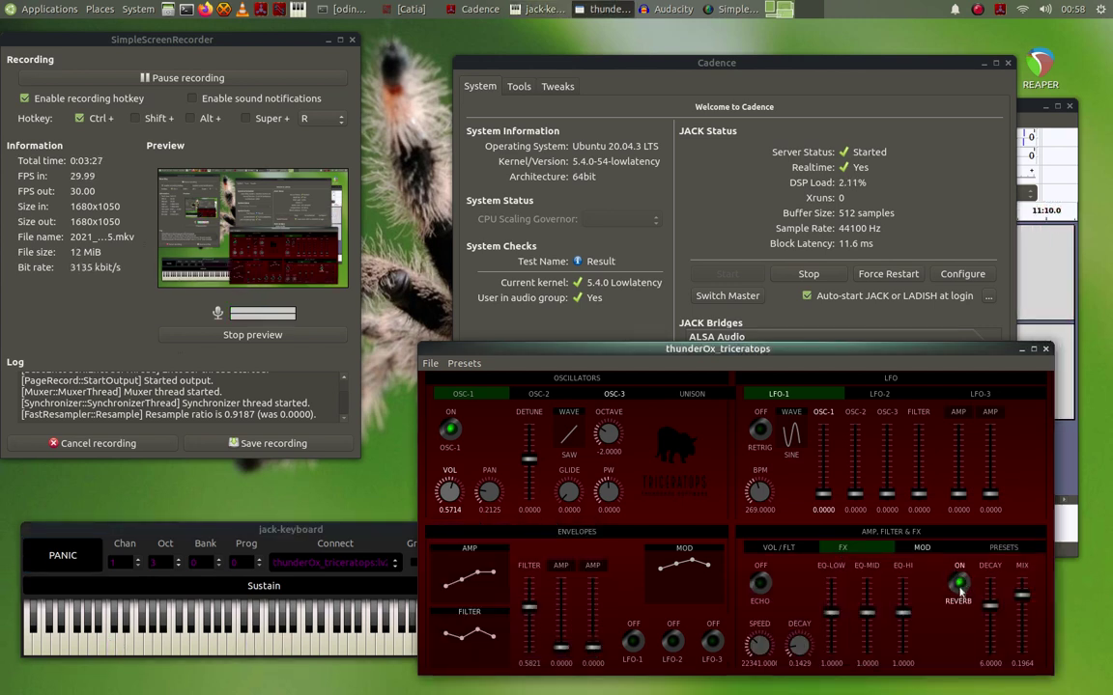
left_click(287, 533)
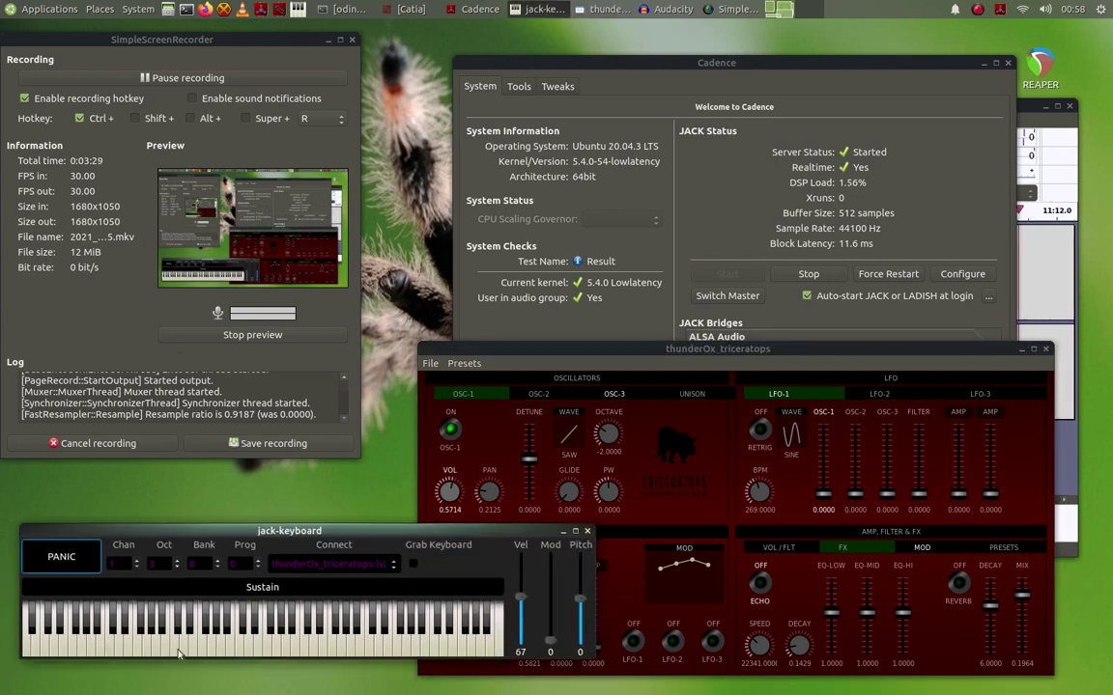
left_click(138, 652)
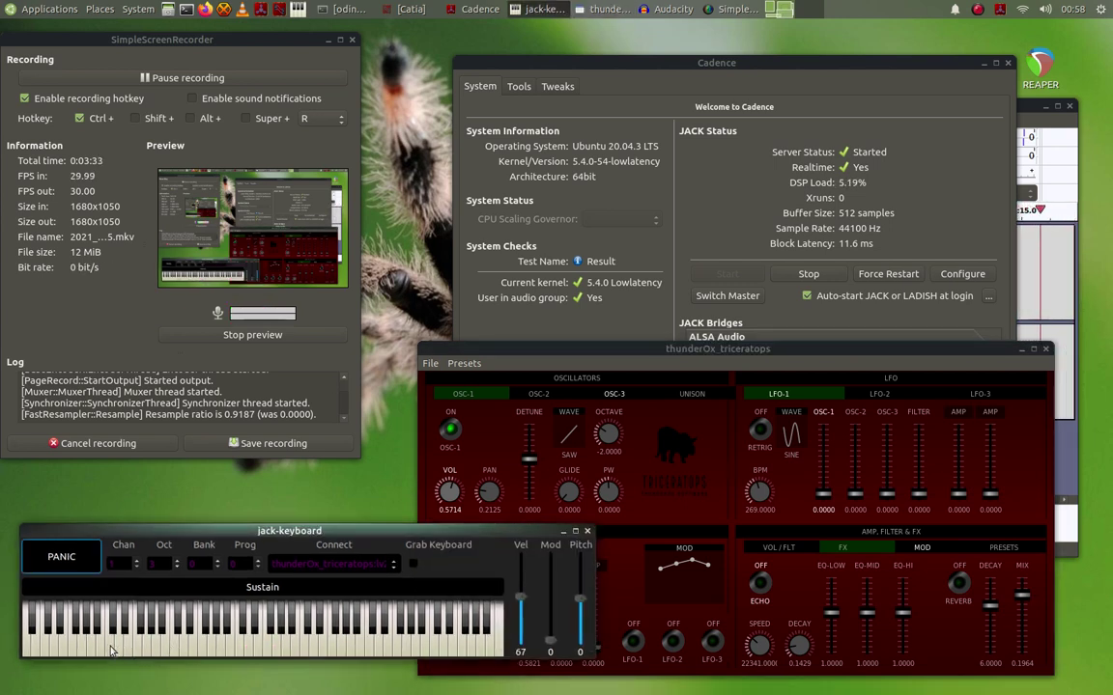
left_click(119, 650)
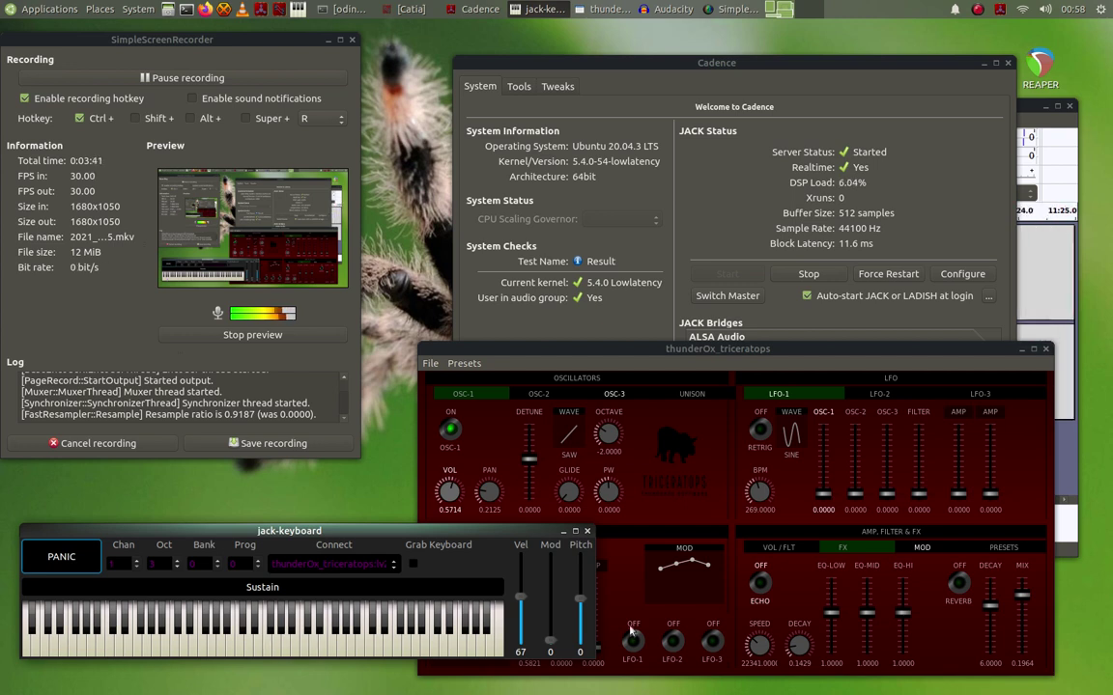
Step: Load the scenery_from_the_80s preset and play a three-note chord followed by a lower one on the virtual keyboard
left_click(999, 551)
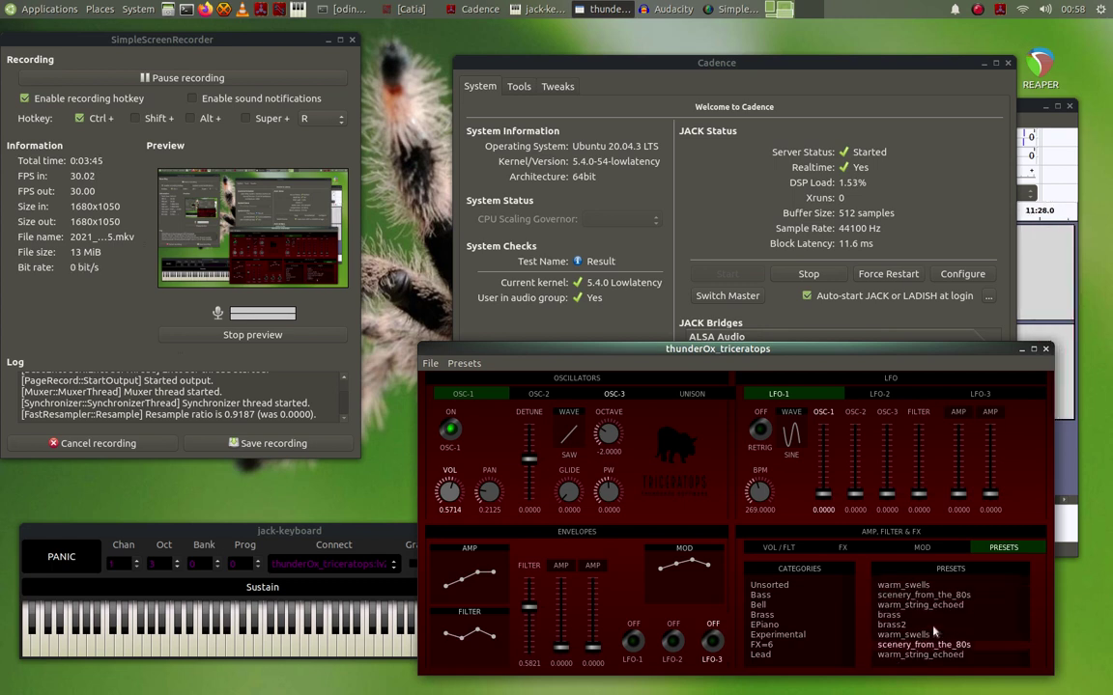
left_click(926, 595)
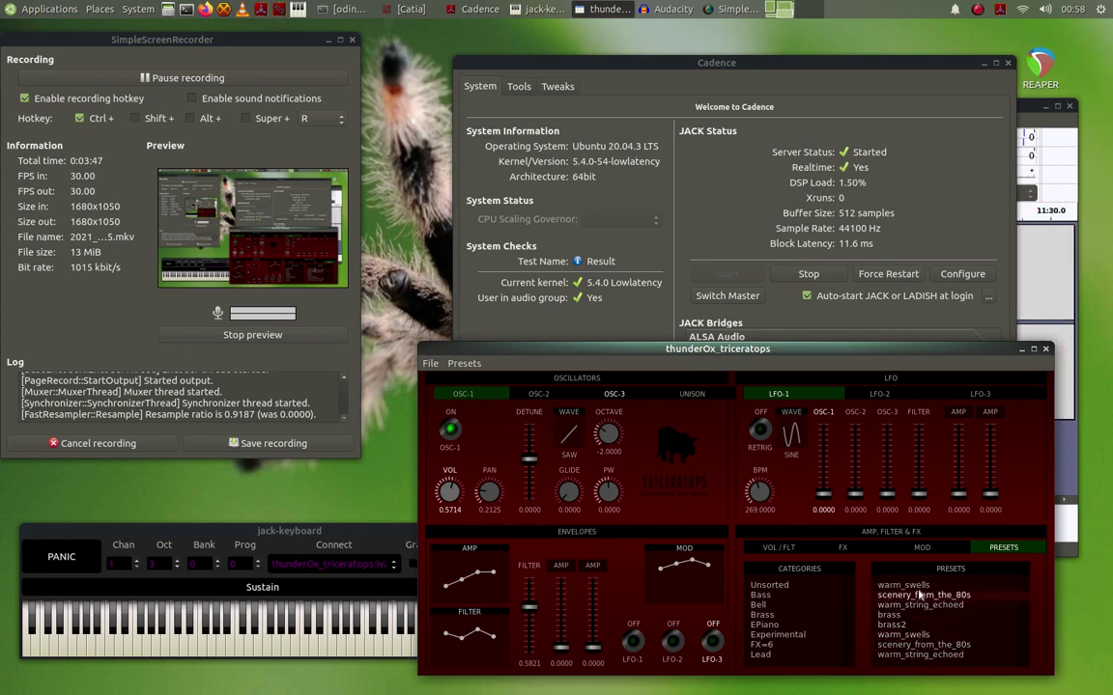
left_click(355, 534)
key("e")
key("t")
key("u")
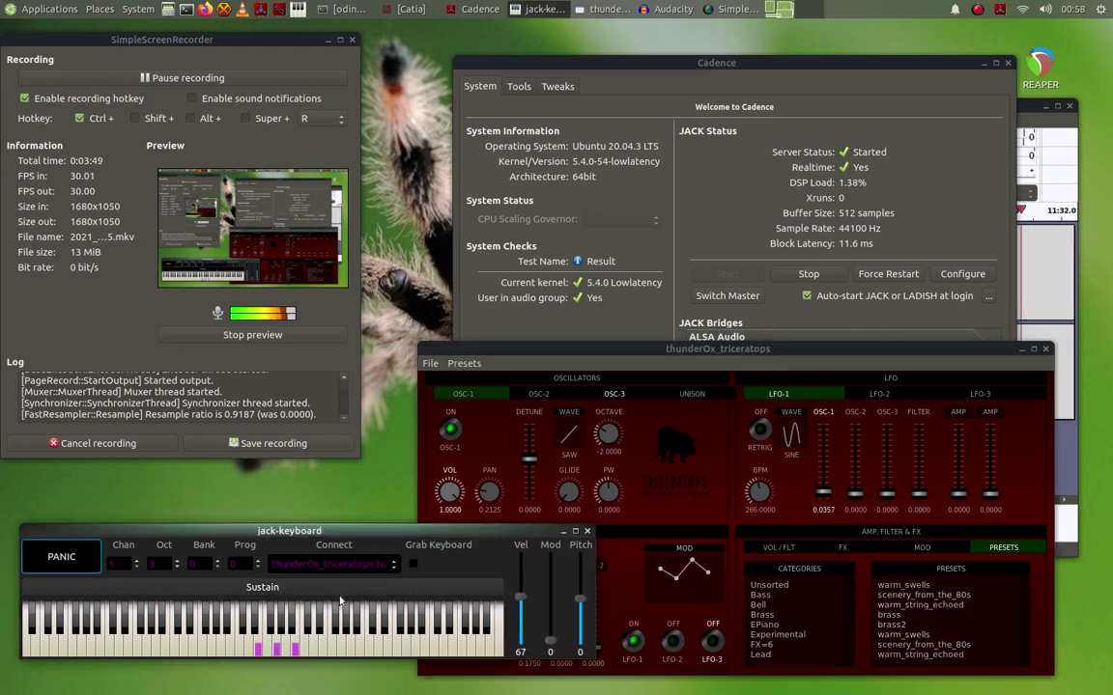
key("c")
key("b")
key("m")
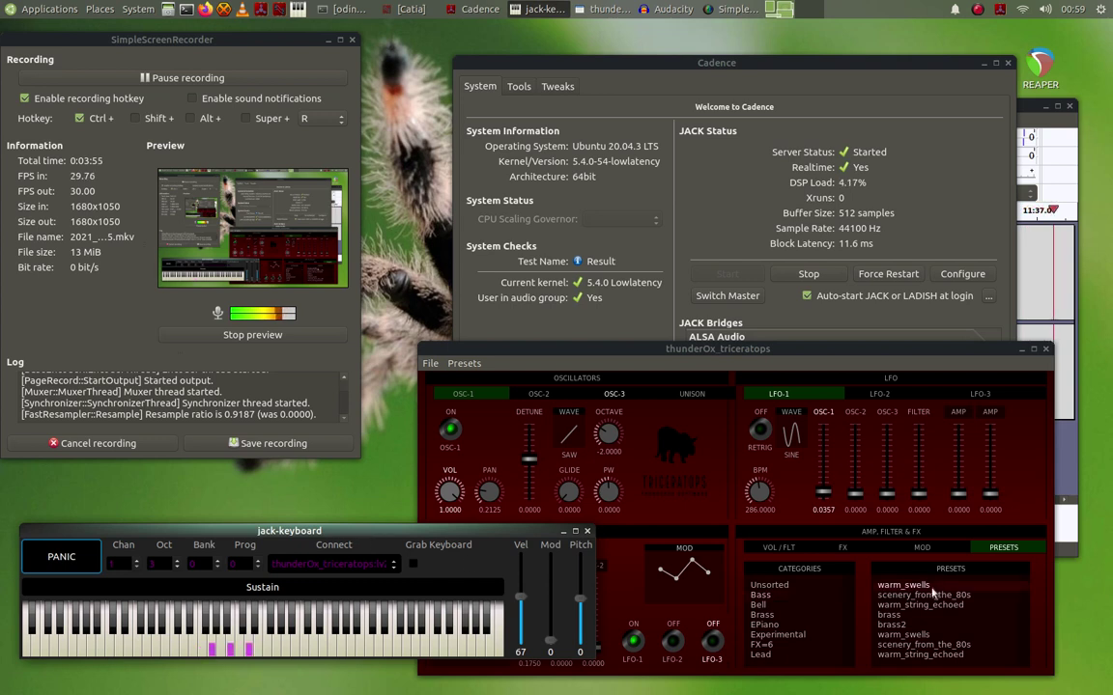
Step: Load the warm_swells preset and play a low note on the virtual keyboard
left_click(932, 591)
left_click(371, 547)
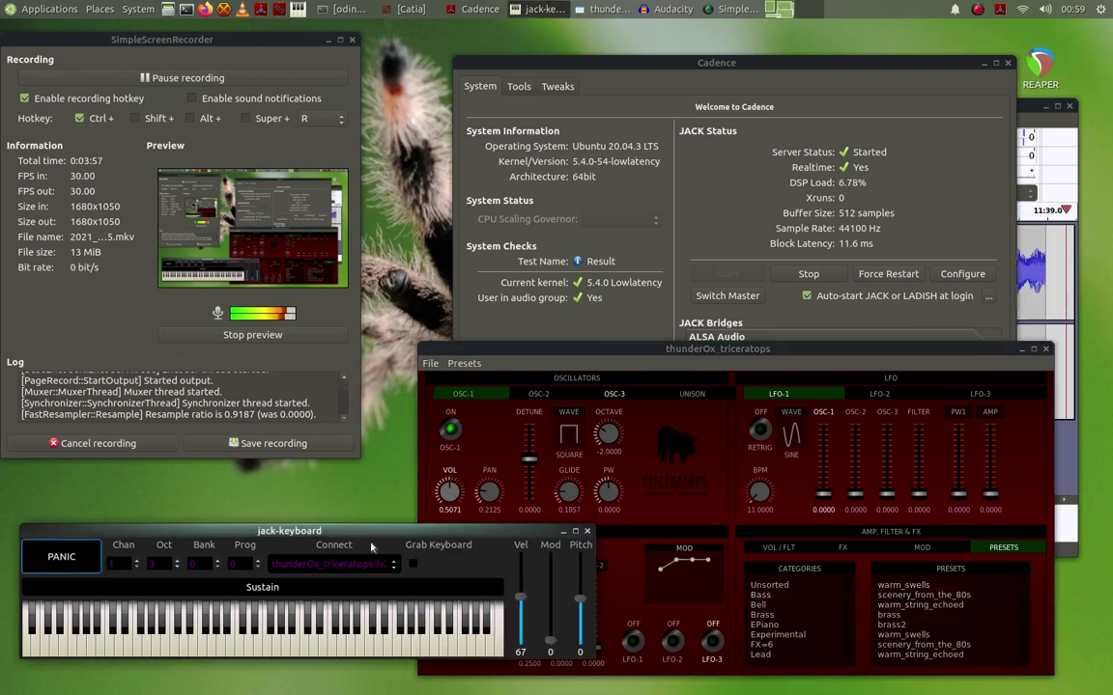
left_click(84, 653)
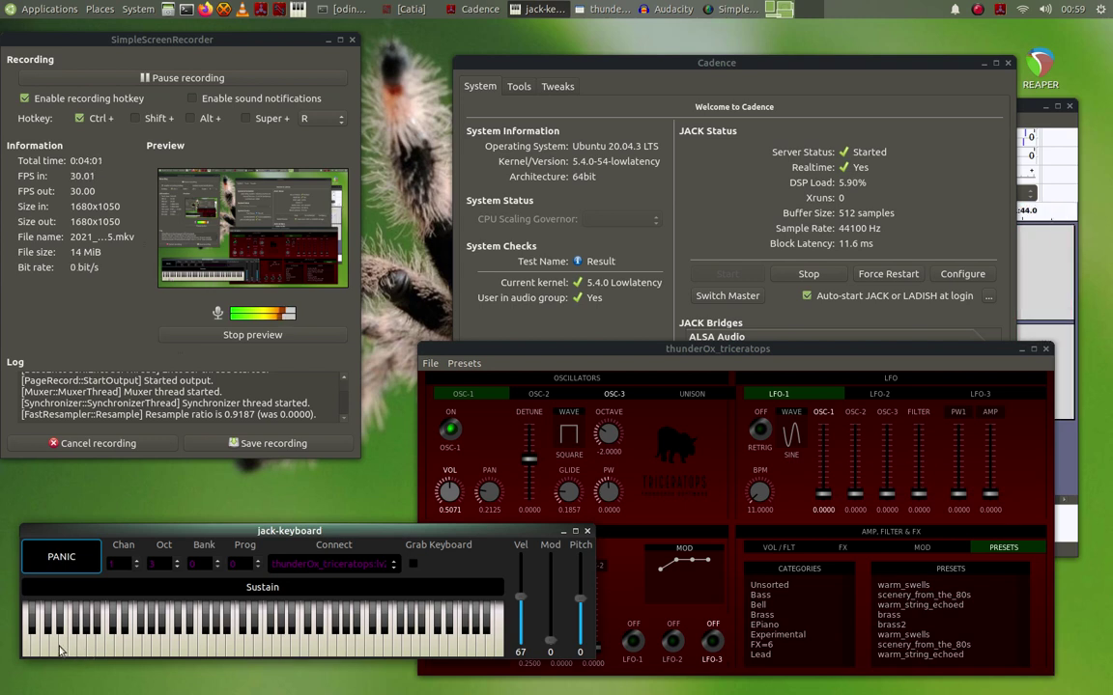
Step: Switch to the EPiano category, load the second Selected_Ambient_EPiano preset and audition it with the virtual keyboard
scroll(800, 627, "down", 1)
left_click(797, 624)
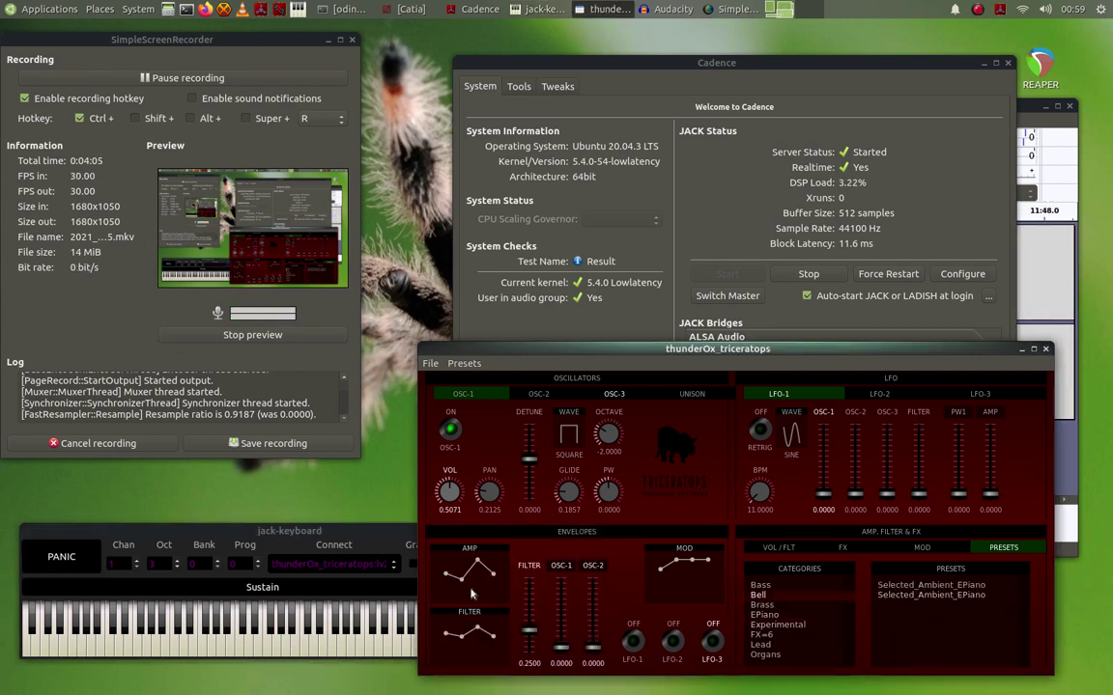
left_click(346, 539)
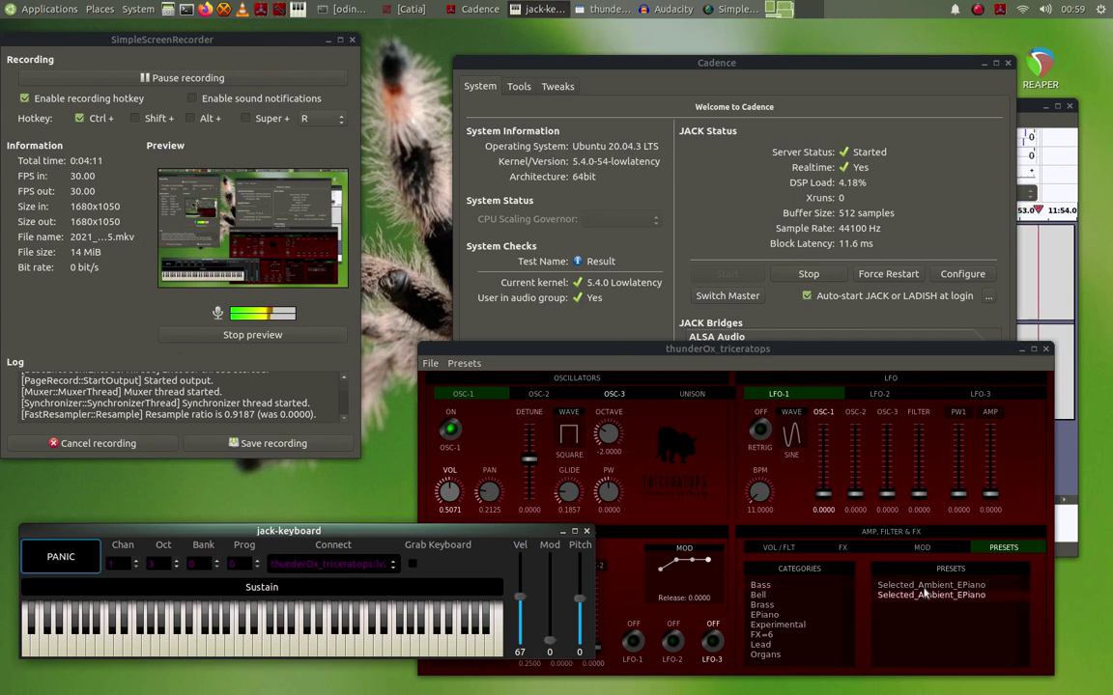
left_click(922, 594)
left_click(341, 535)
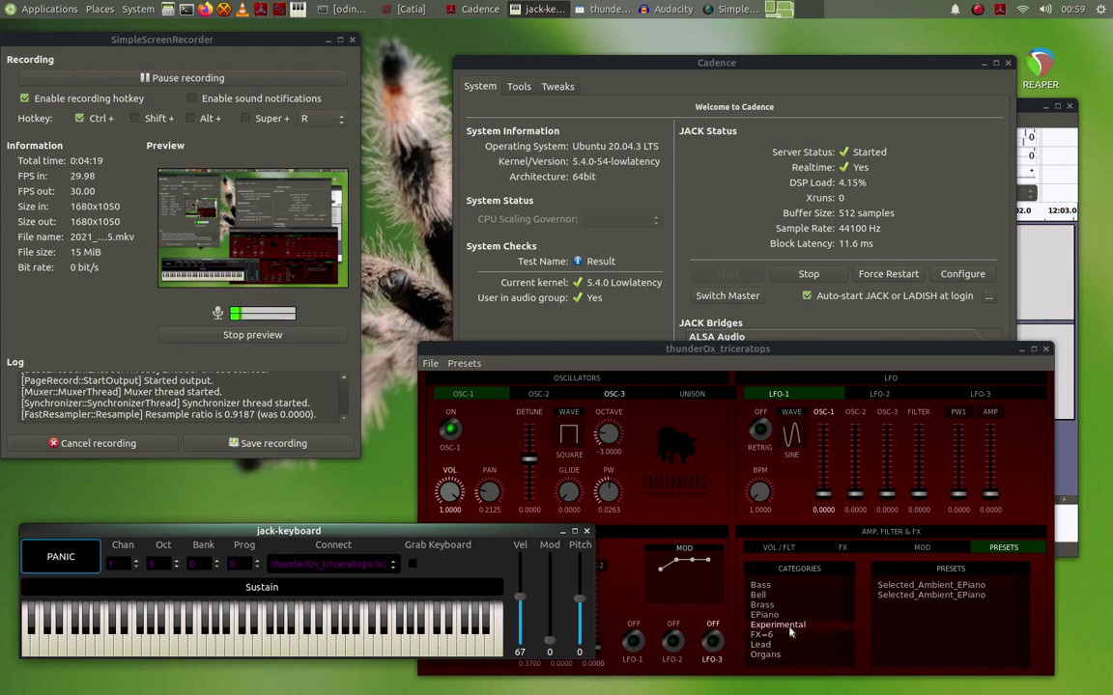
Step: Switch to the Strings category, load the first analogue_single_string preset and audition it with the virtual keyboard
scroll(792, 613, "up", 1)
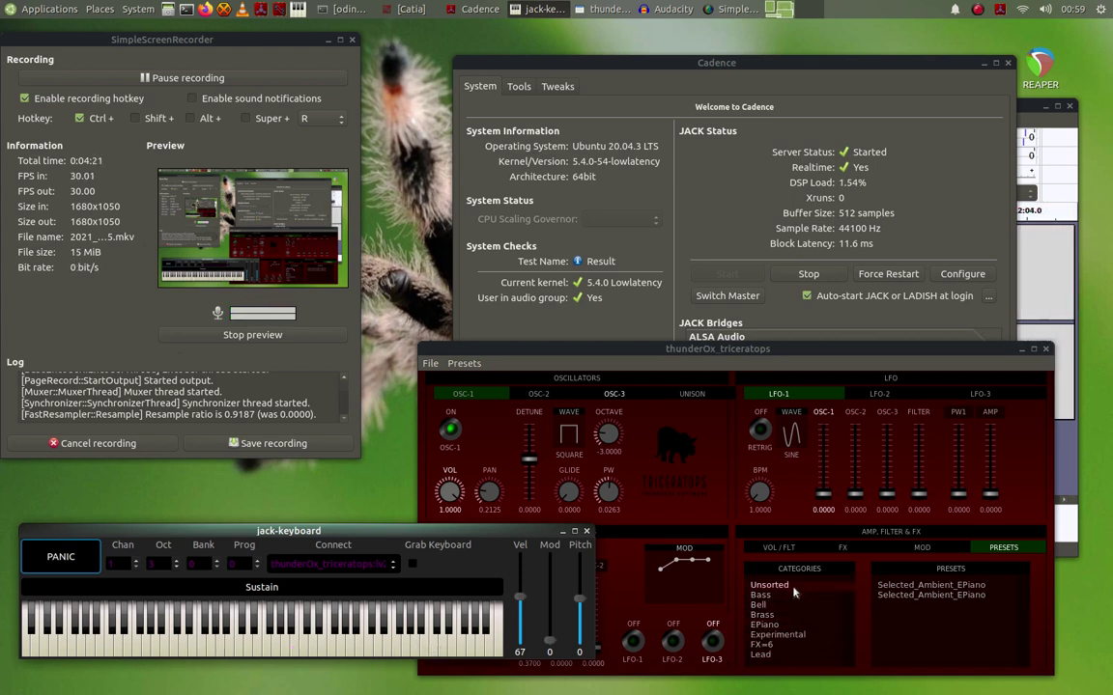
left_click(794, 592)
scroll(807, 604, "down", 6)
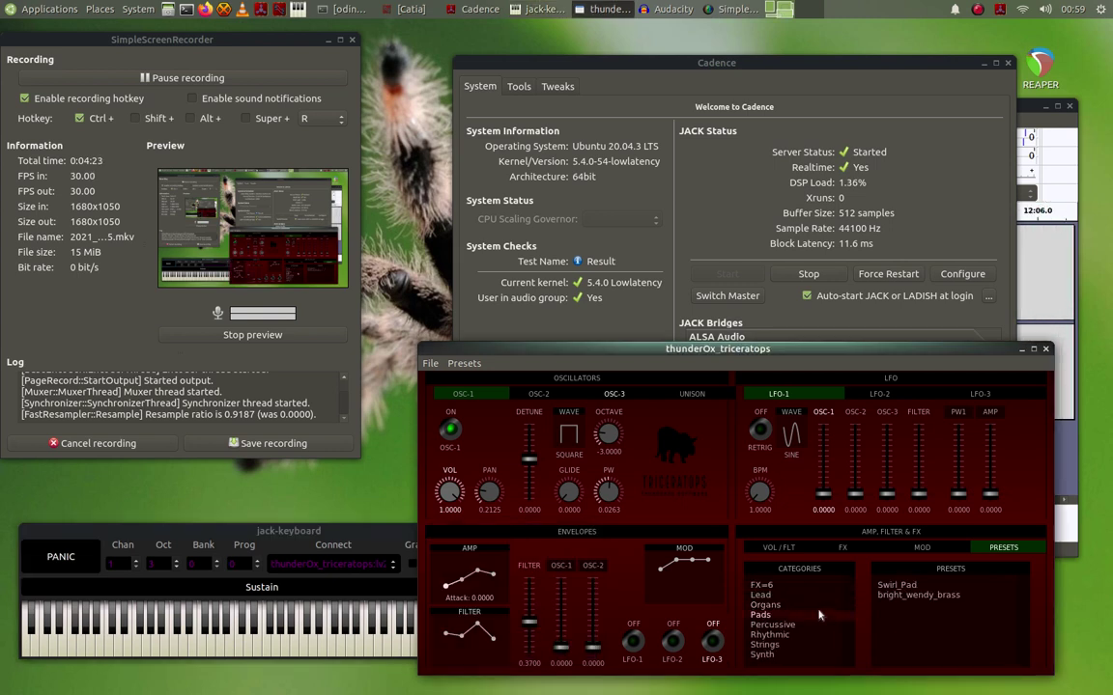
scroll(816, 615, "down", 3)
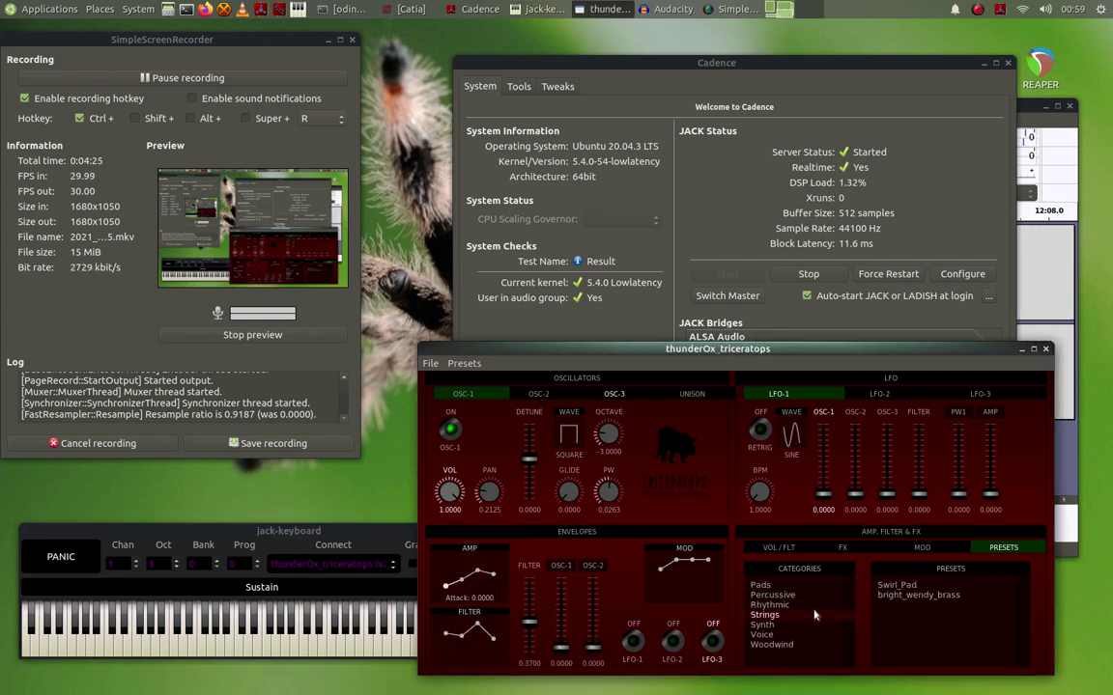
left_click(814, 615)
left_click(899, 586)
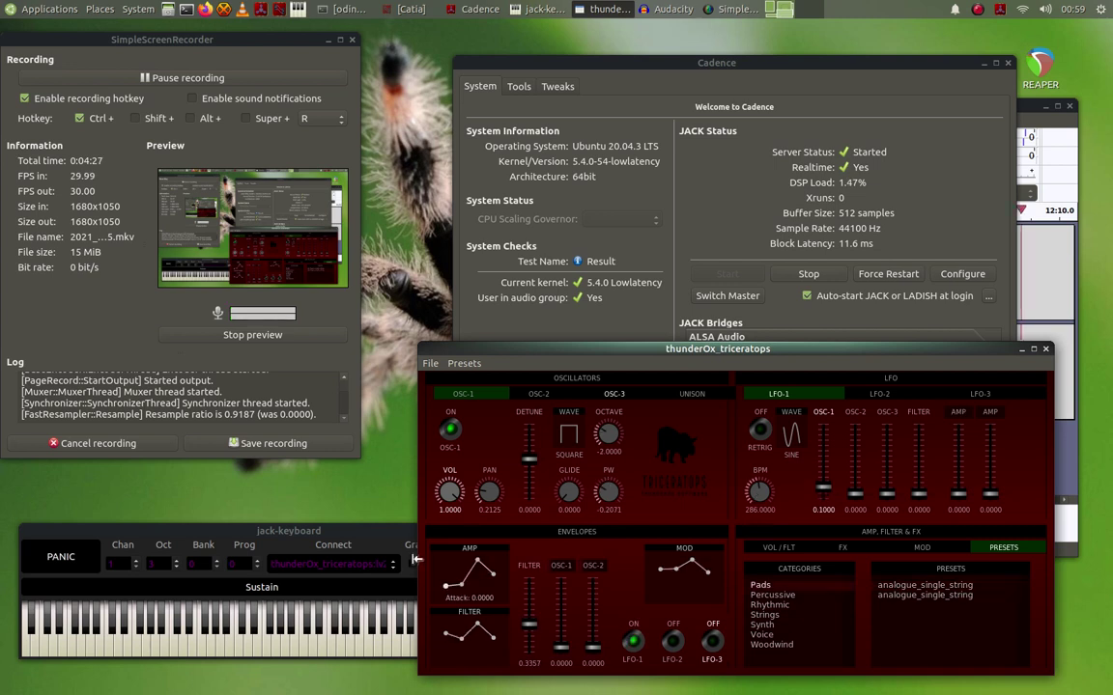
left_click(387, 538)
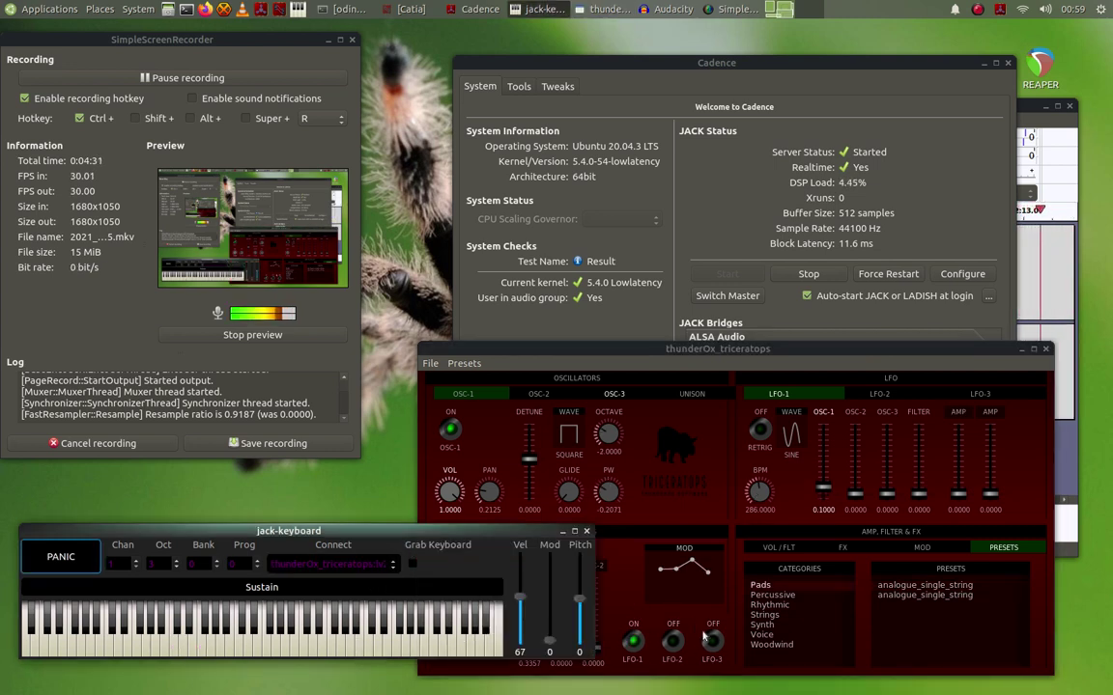
Step: Switch to the Synth category, load the Slide_pad preset and play a low note on the virtual keyboard
left_click(772, 647)
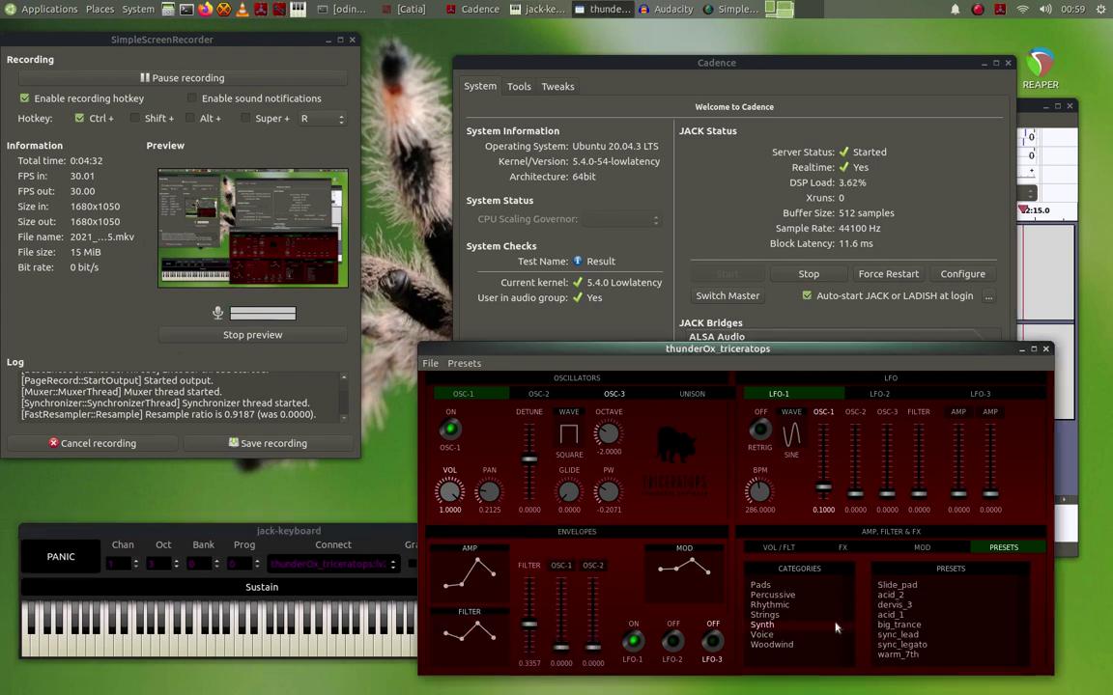
left_click(899, 586)
left_click(382, 545)
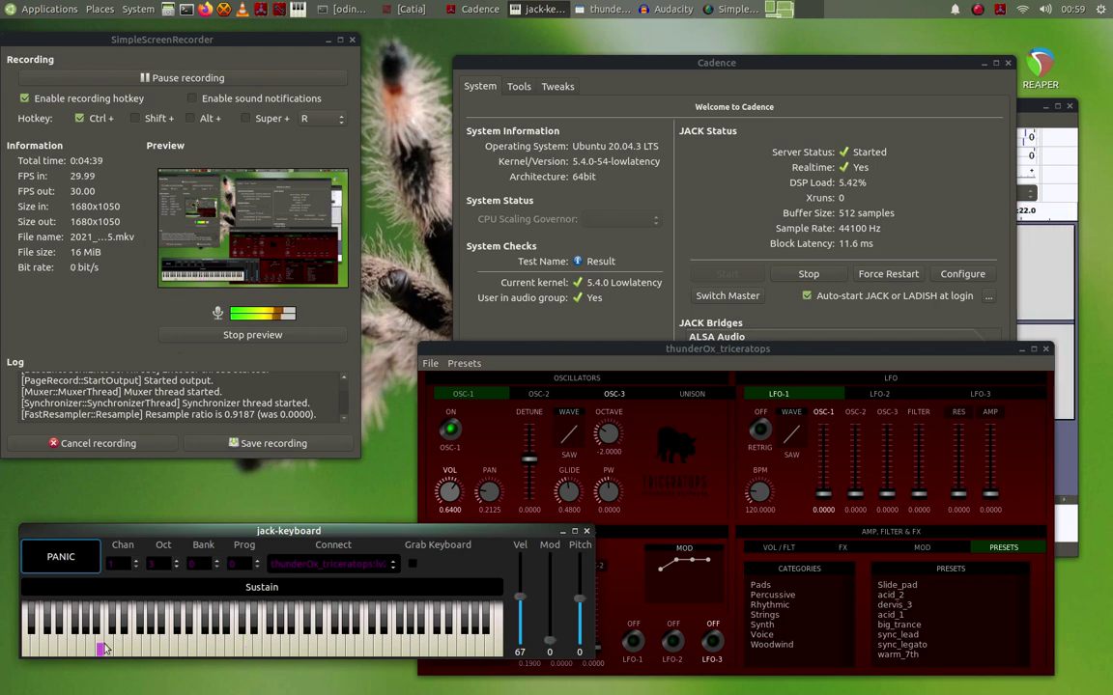
Step: Switch to the Voice category, load the fm_slight_vox preset and play single notes on the virtual keyboard
scroll(794, 618, "down", 2)
scroll(794, 626, "up", 3)
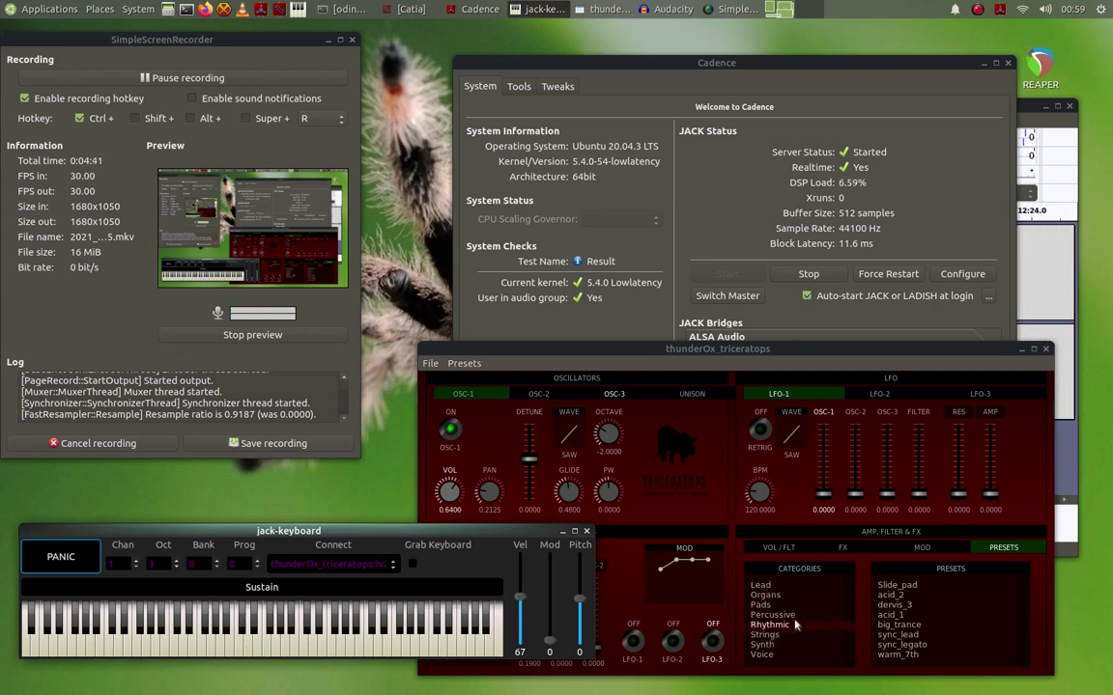
scroll(779, 640, "up", 2)
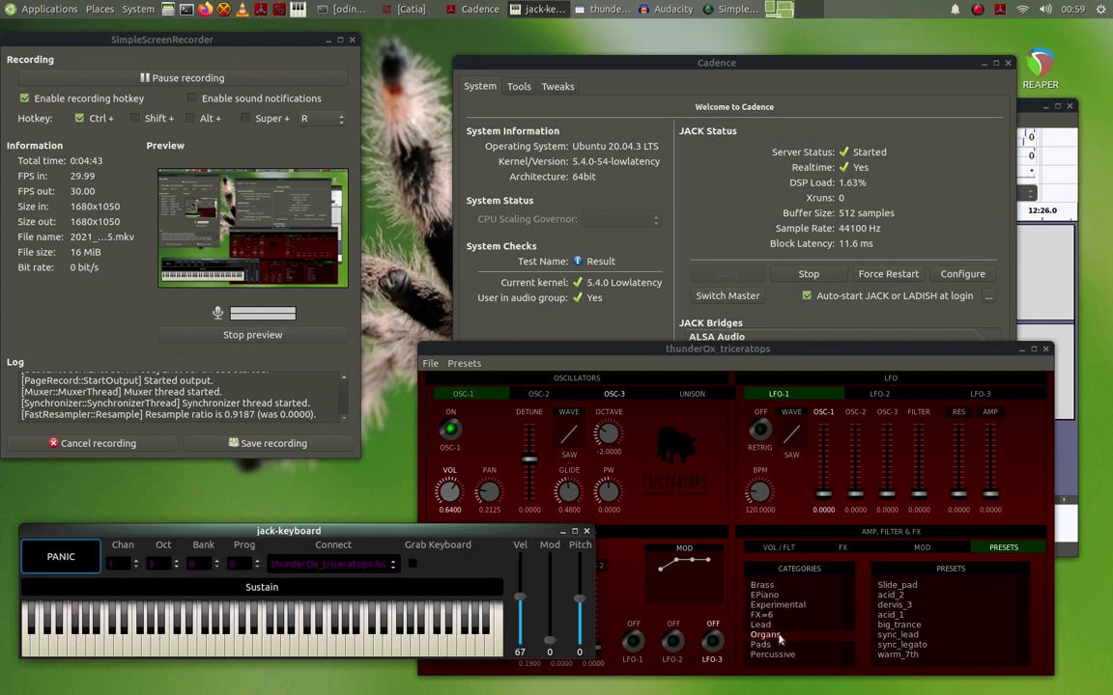
scroll(787, 644, "down", 5)
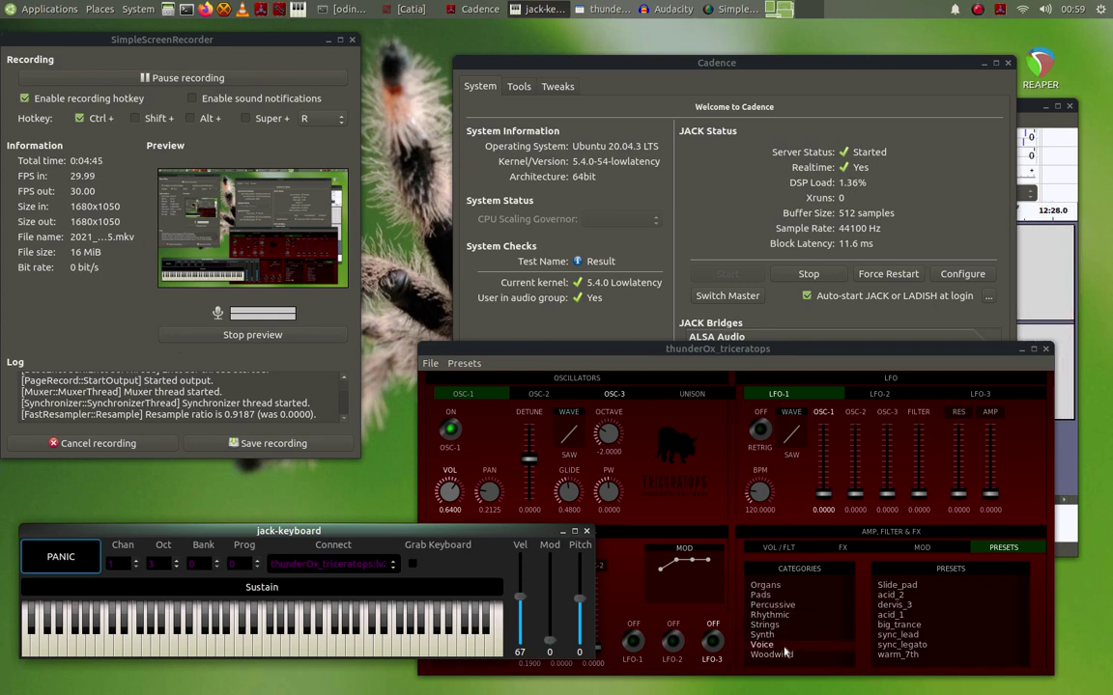
left_click(798, 645)
left_click(878, 637)
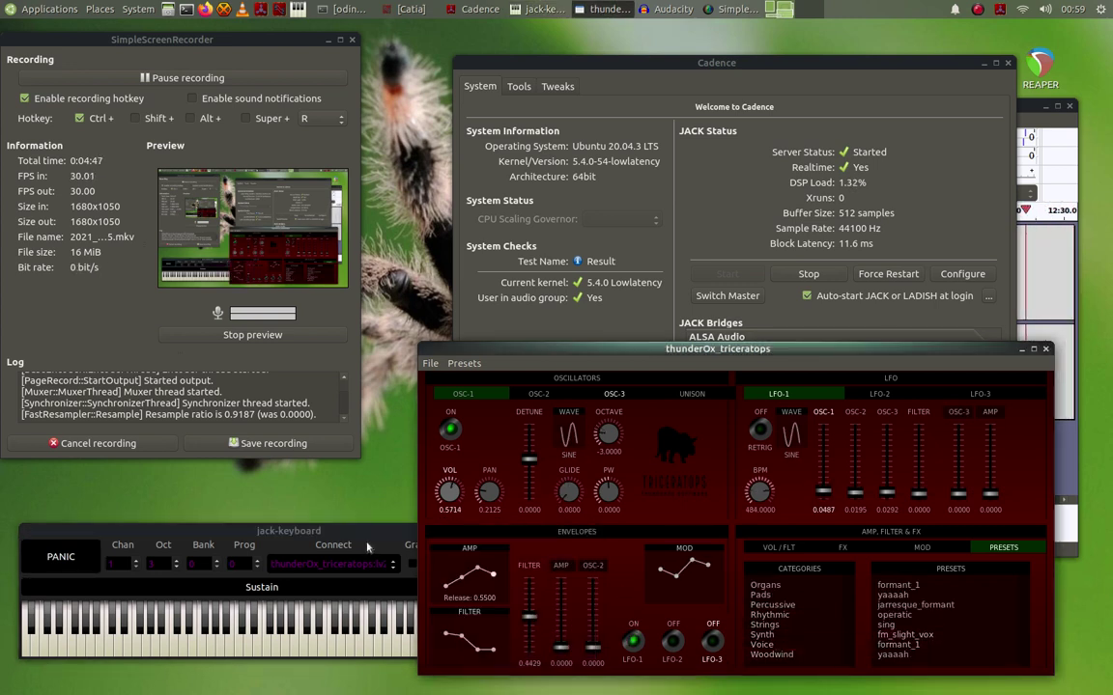
left_click(375, 542)
key("u")
key("n")
key("x")
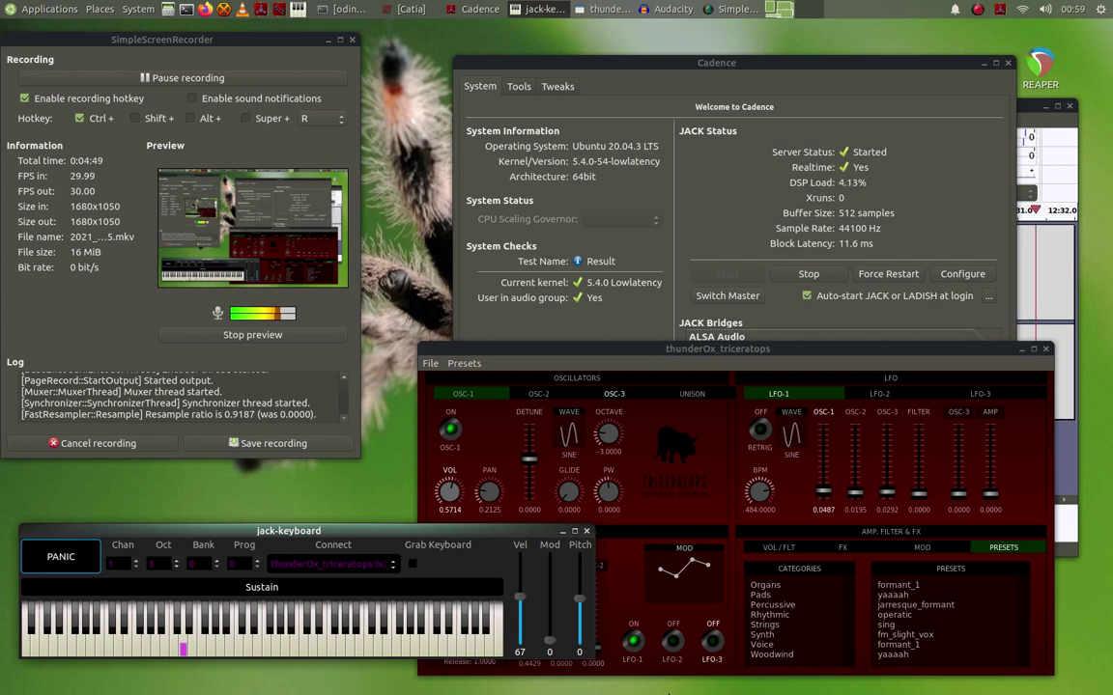
key("u")
Step: Audition the formant_1 and yaaaah presets at the end of the Voice list with middle and low notes on the virtual keyboard
left_click(905, 646)
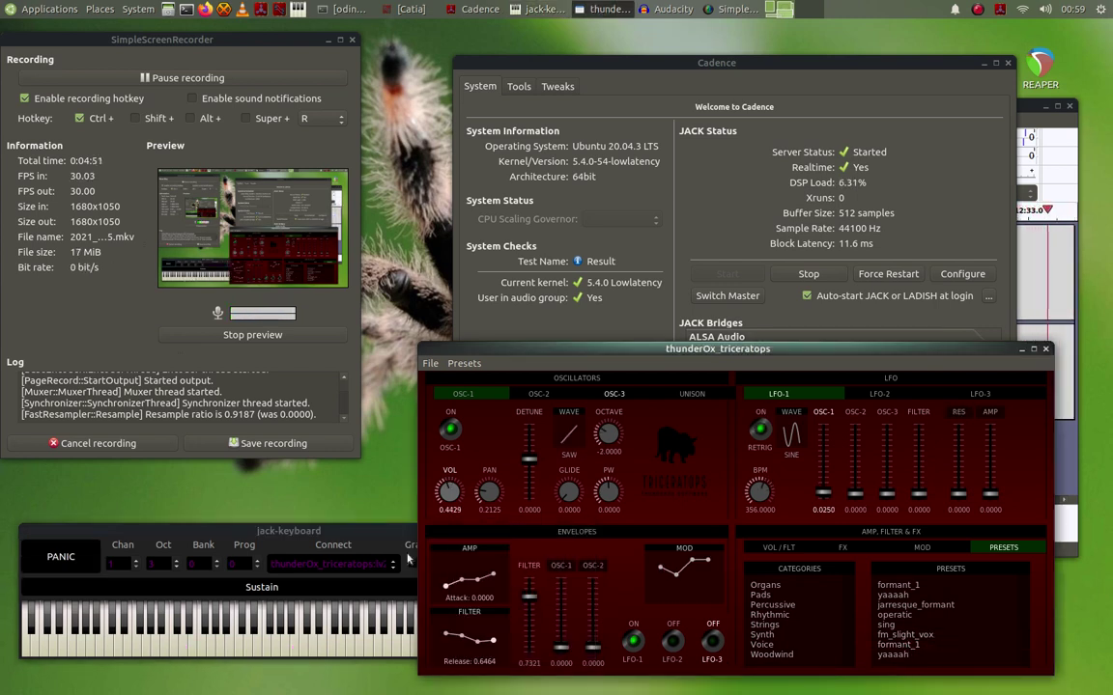
left_click(374, 535)
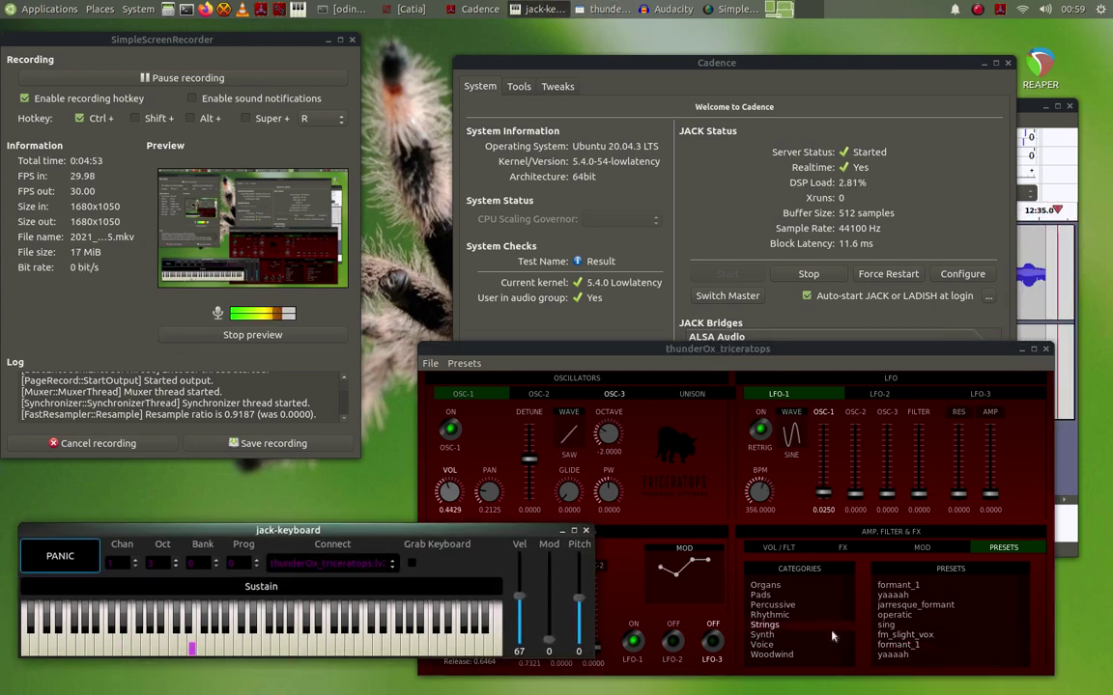
left_click(903, 657)
left_click(373, 534)
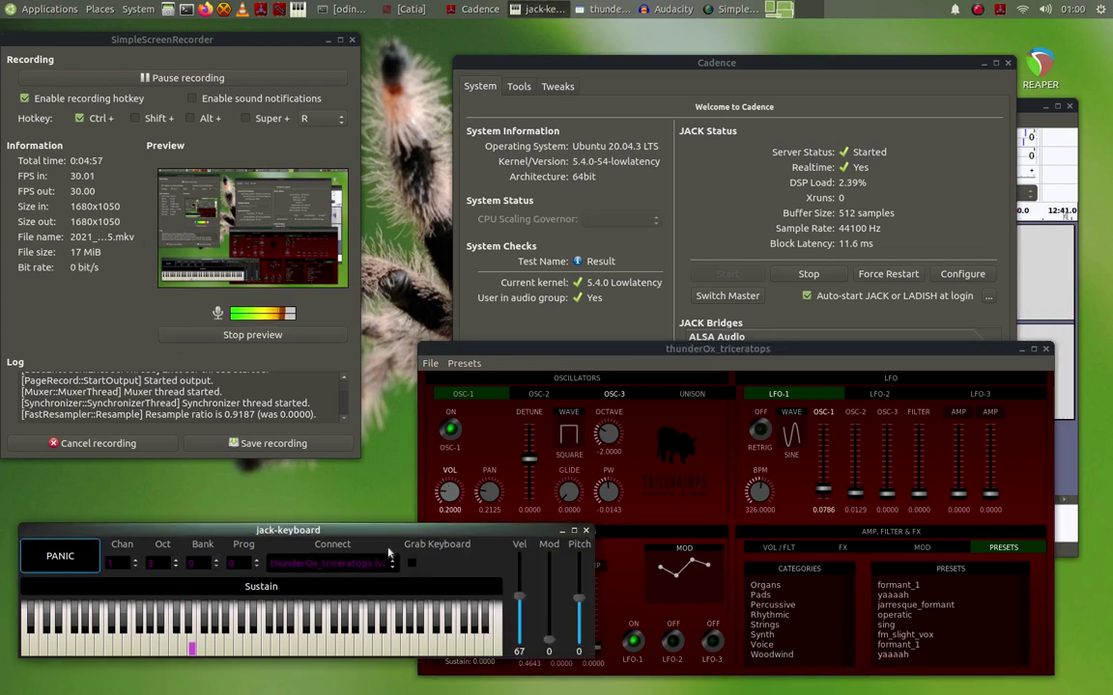
left_click(80, 646)
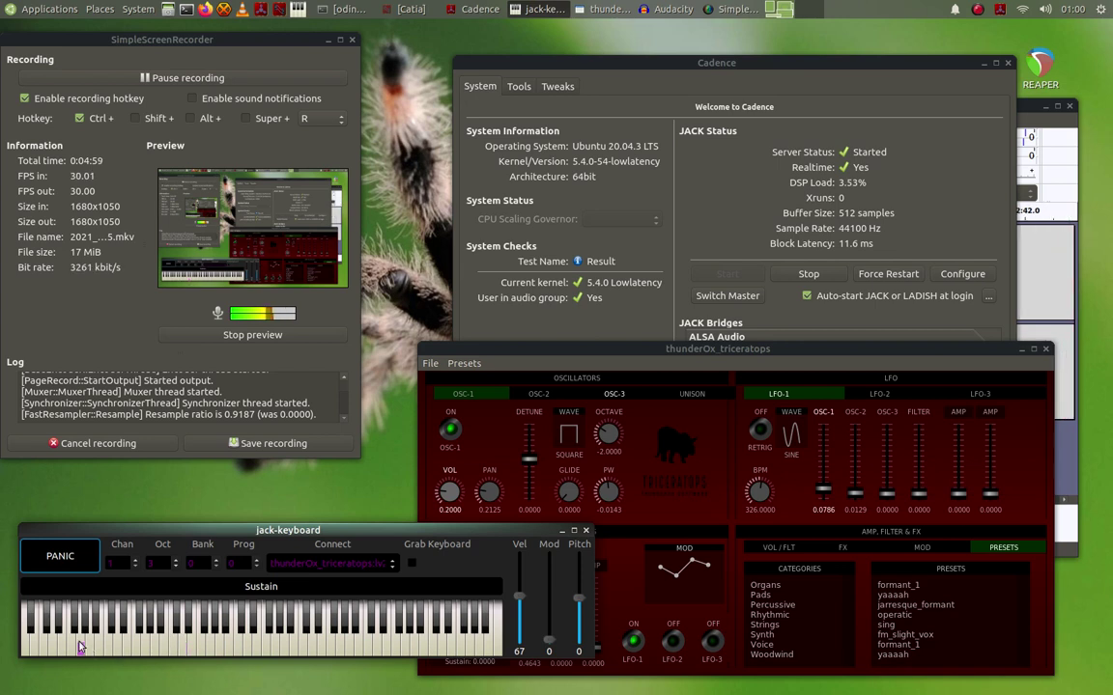
left_click(42, 649)
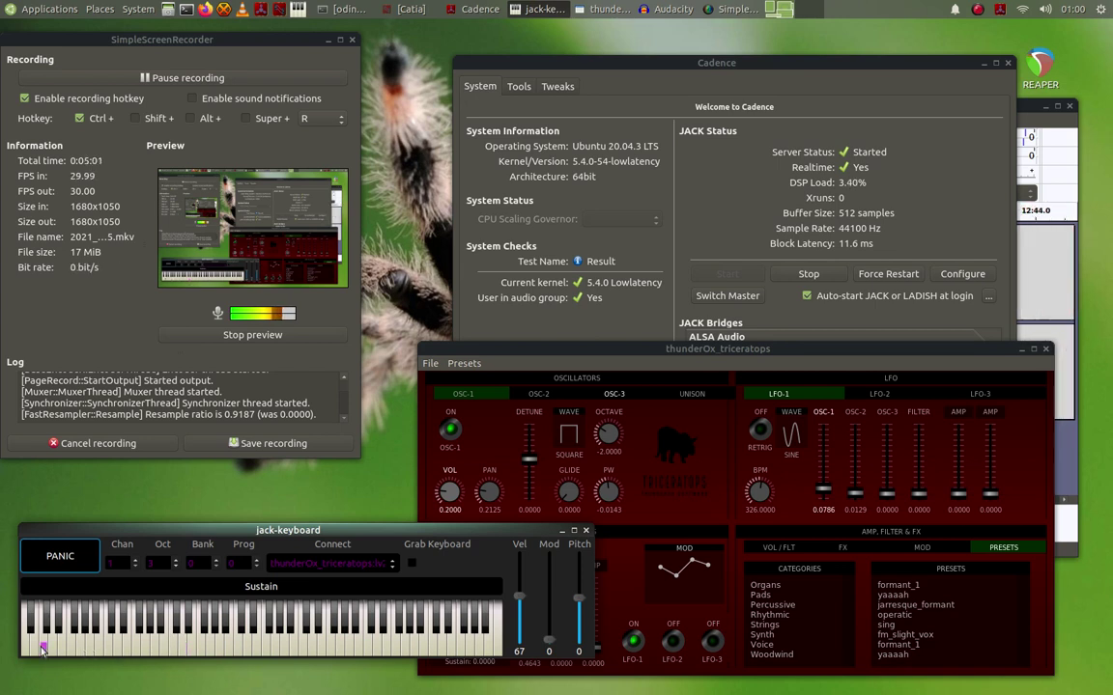
Step: Load the jarresque_formant preset and play low and middle notes on the virtual keyboard
left_click(906, 608)
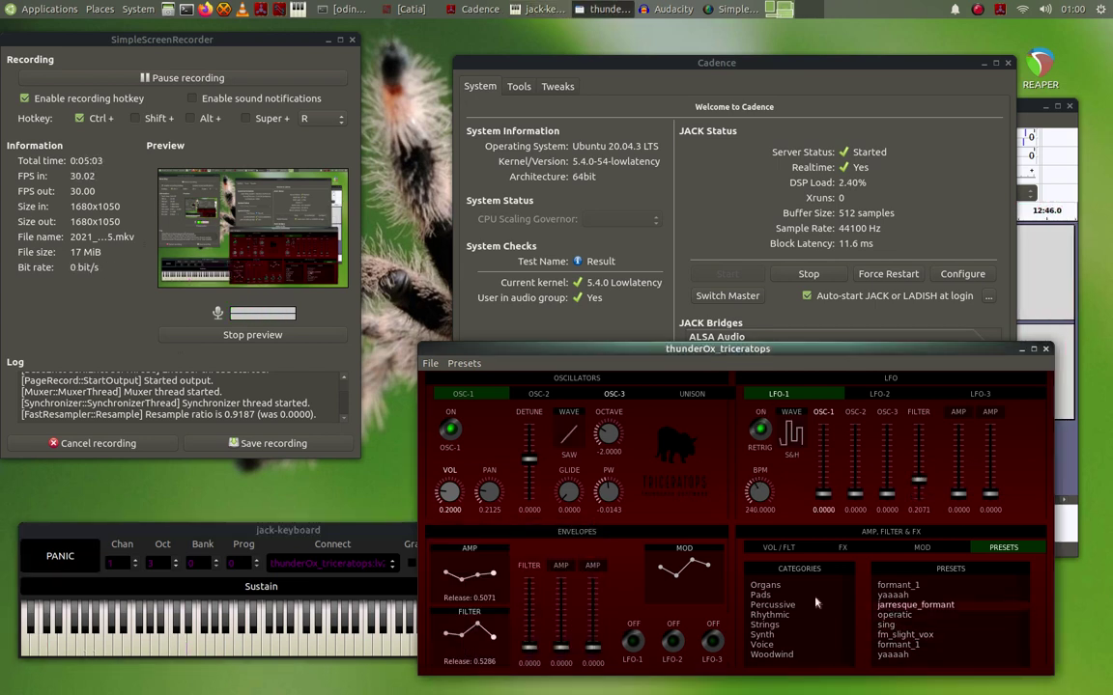
left_click(134, 642)
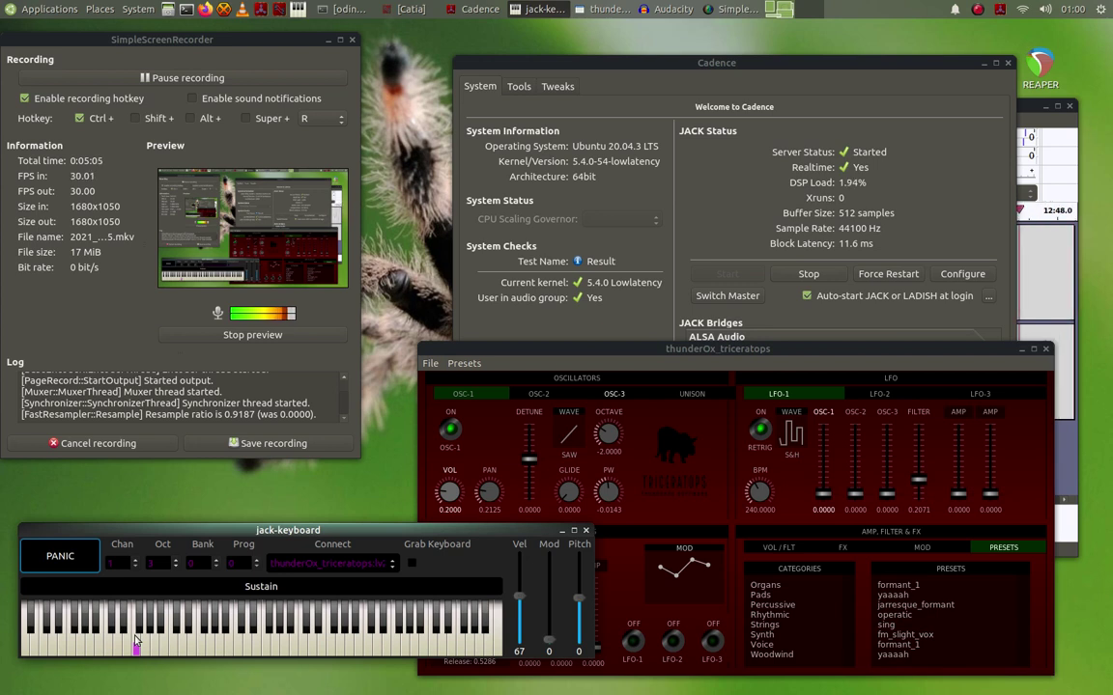
key("i")
left_click(51, 647)
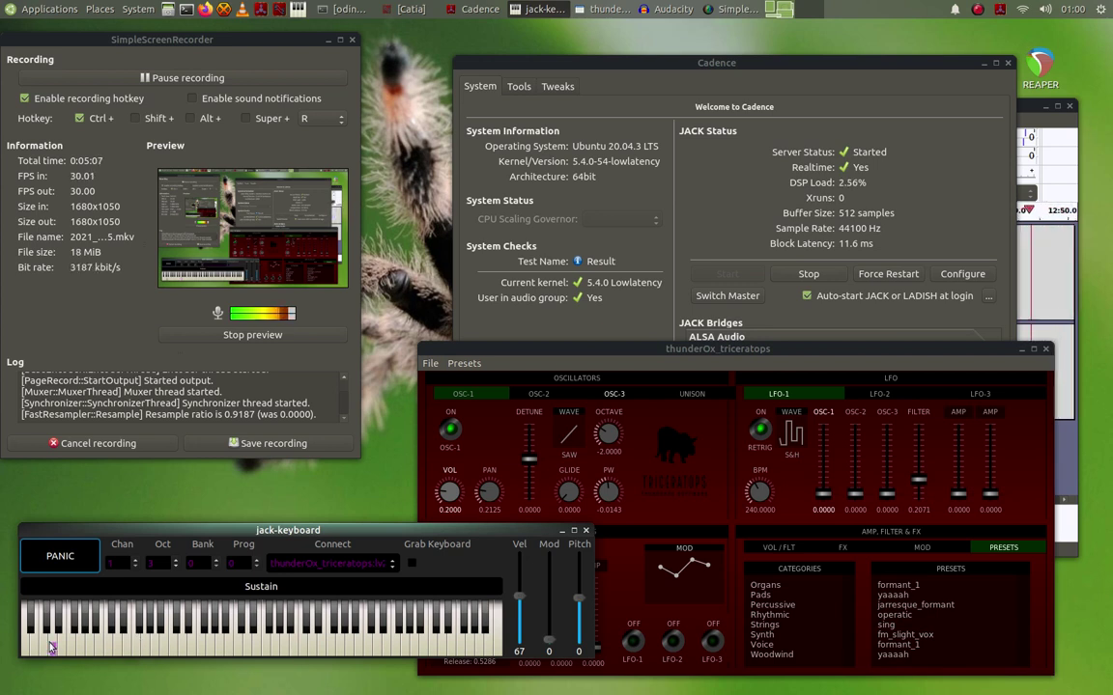
key("c")
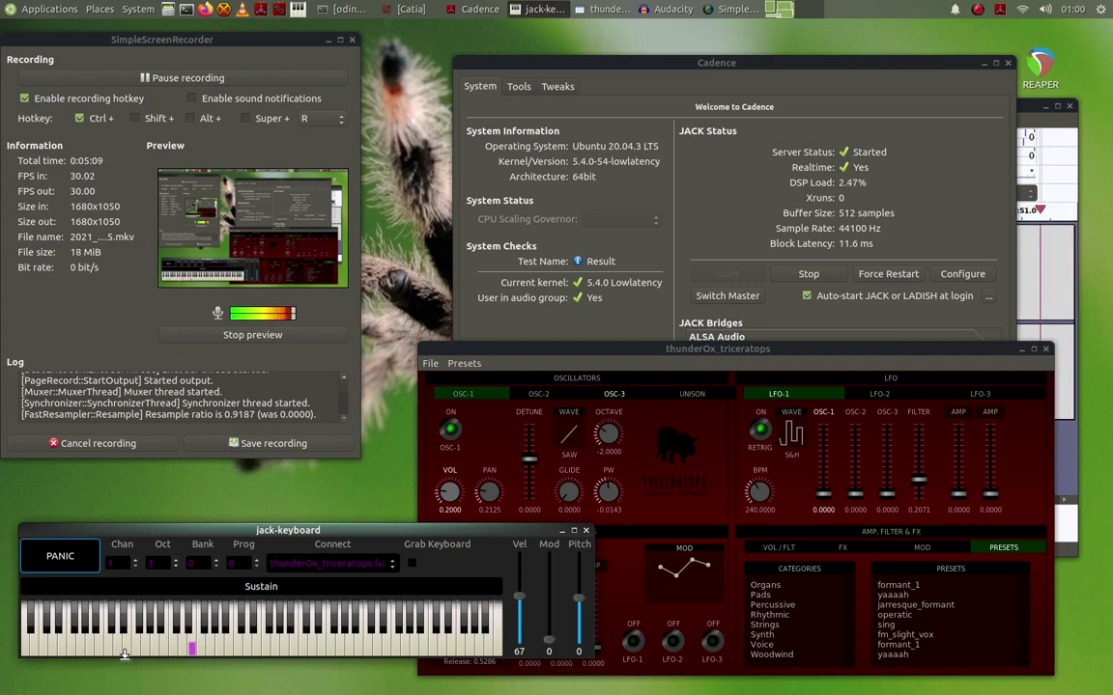
Step: Play a final low note with the jarresque_formant preset and switch to the Lead category
left_click(136, 651)
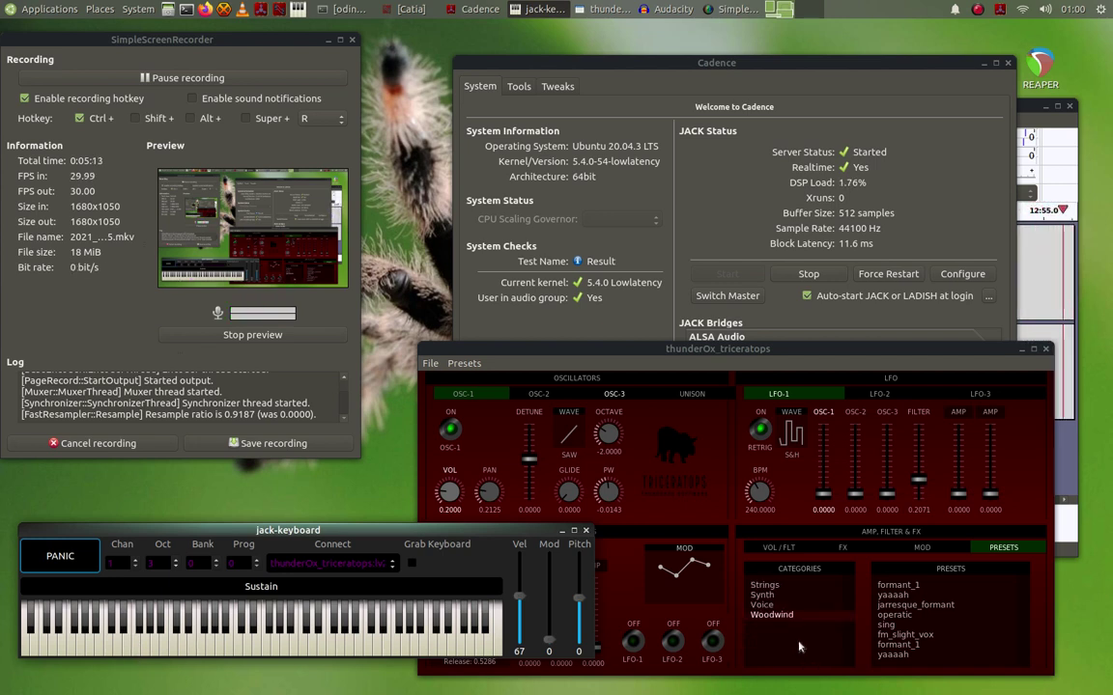
scroll(800, 647, "up", 1)
scroll(800, 647, "up", 2)
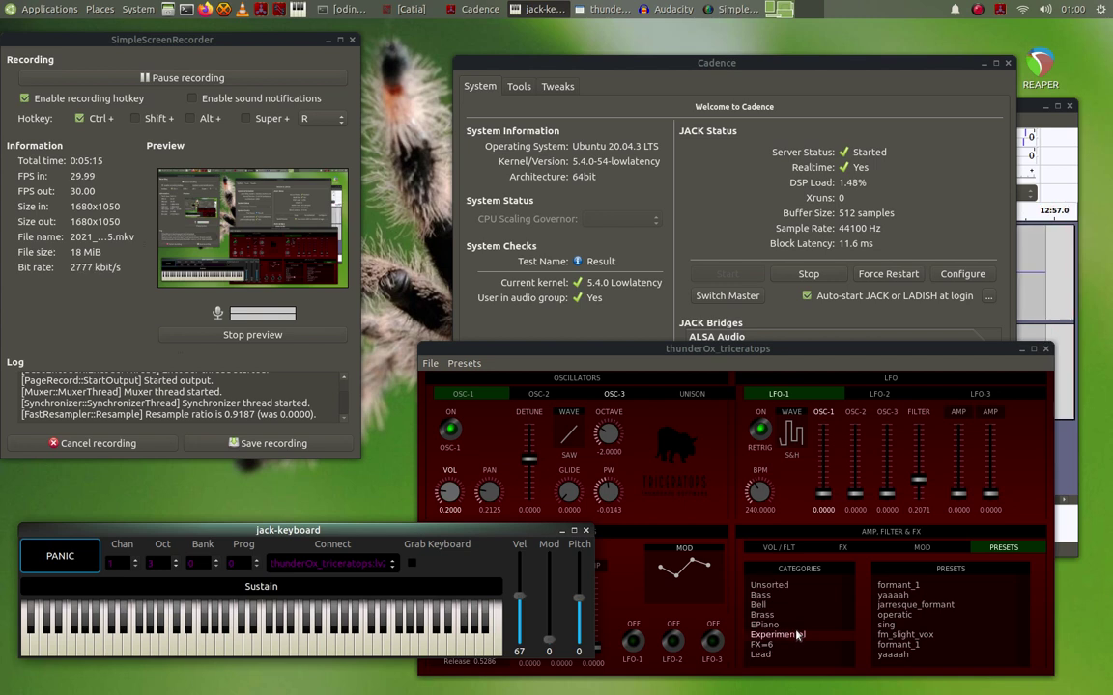
scroll(796, 632, "down", 2)
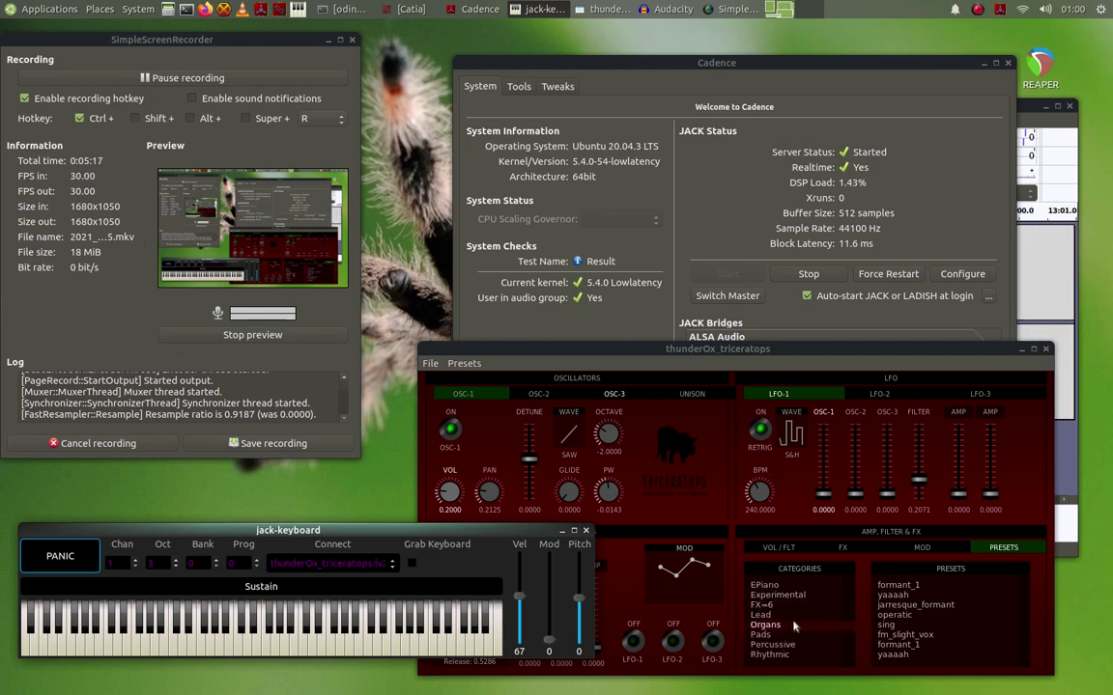
left_click(789, 614)
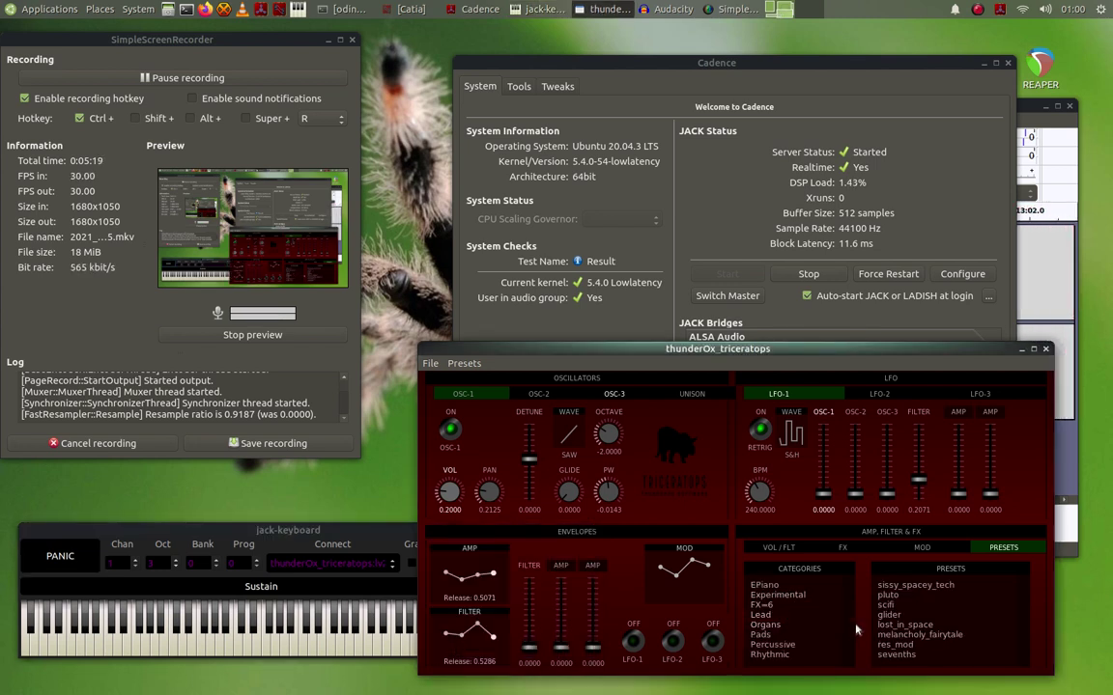
Step: Load the scifi preset and play low and high notes on the virtual keyboard
left_click(882, 606)
left_click(190, 647)
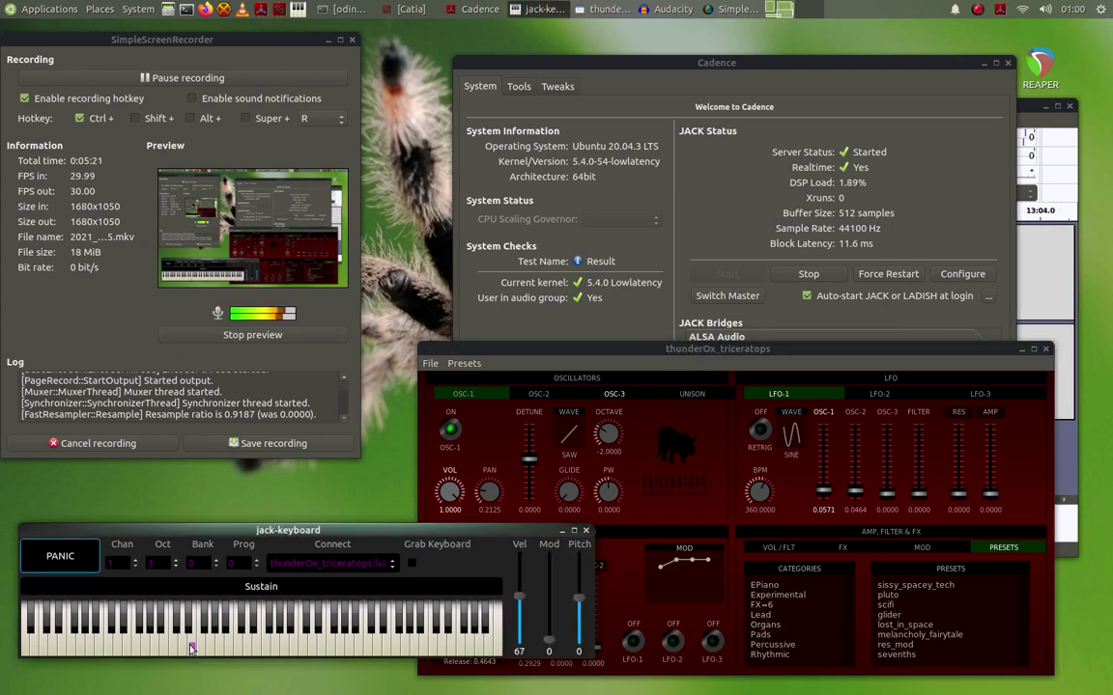
key("i")
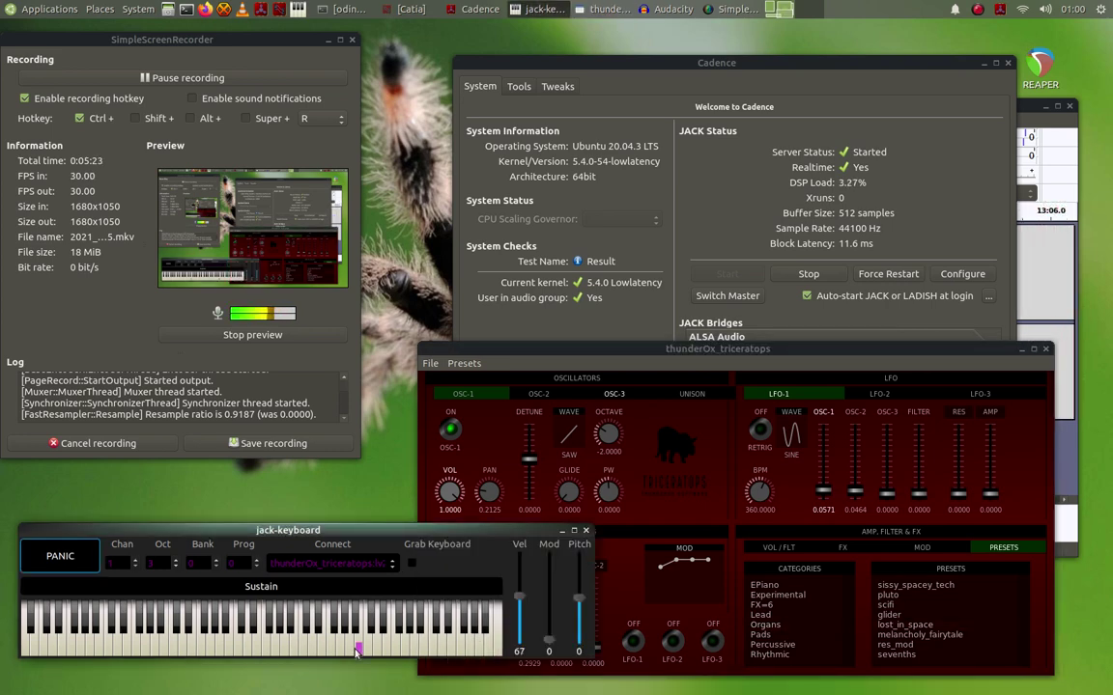
left_click(182, 649)
Step: Audition the pluto and melancholy_fairytale presets with single notes in the lower and middle range of the virtual keyboard
left_click(882, 596)
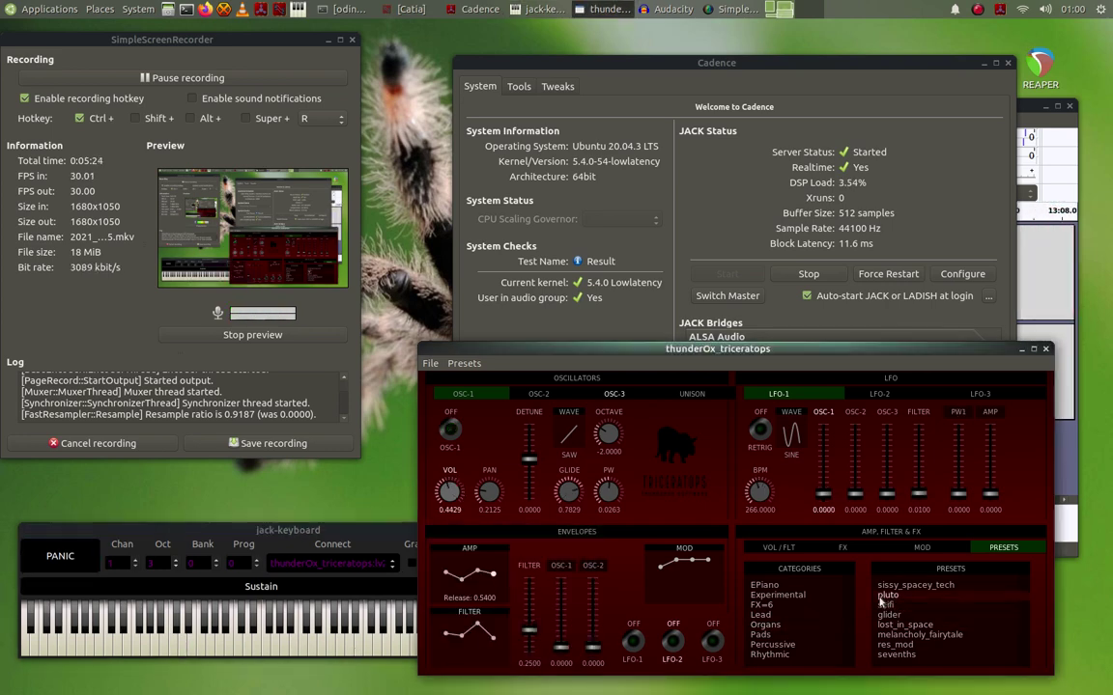
left_click(198, 645)
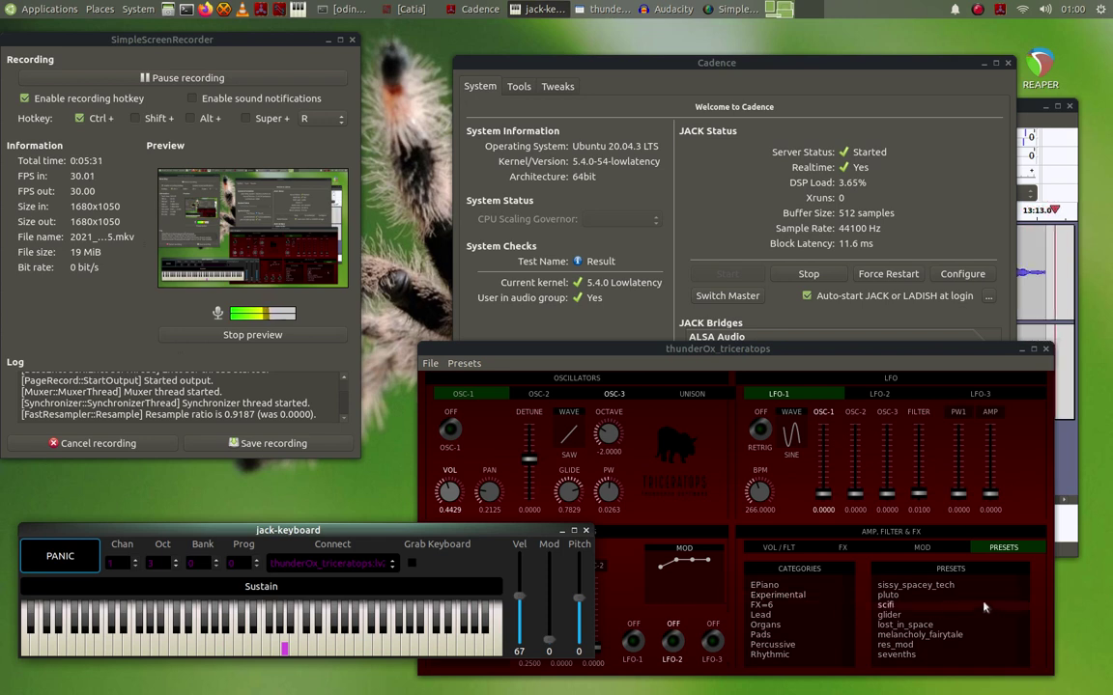
left_click(933, 626)
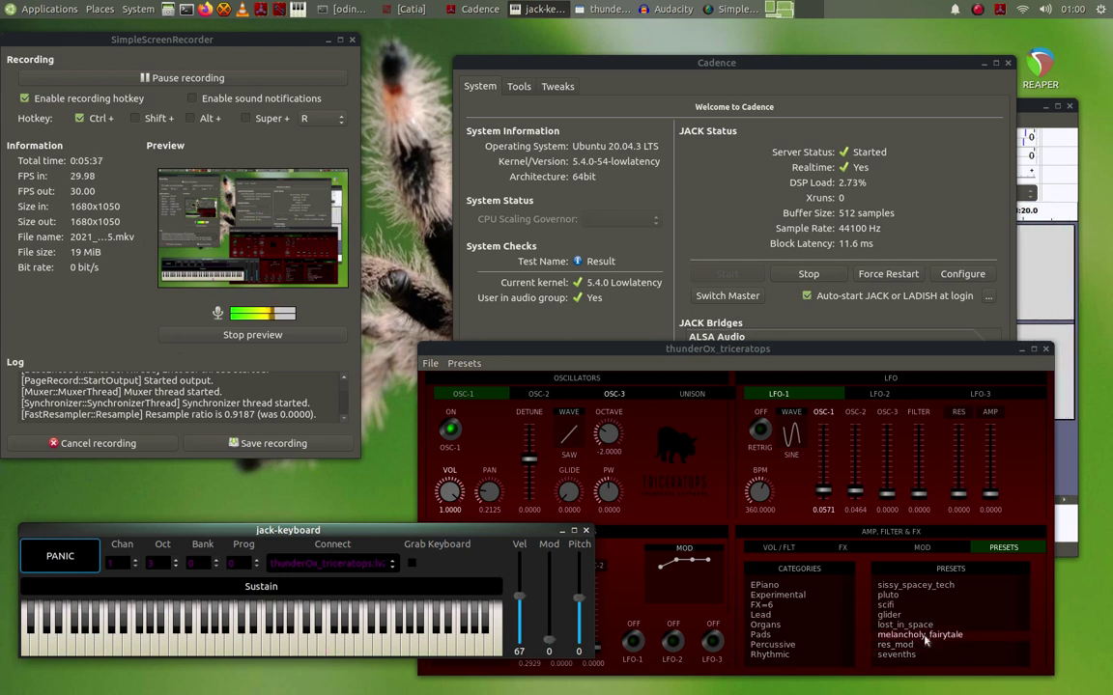
left_click(920, 635)
left_click(324, 639)
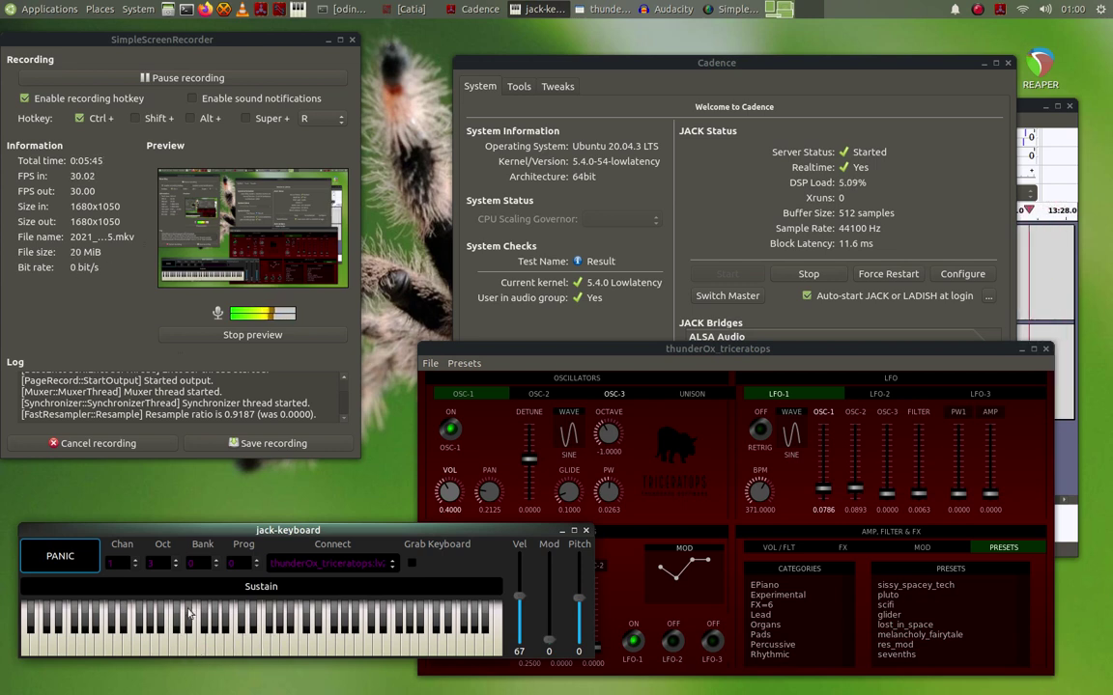
Step: Load the sevenths preset and play a series of low and middle notes on the virtual keyboard
left_click(903, 656)
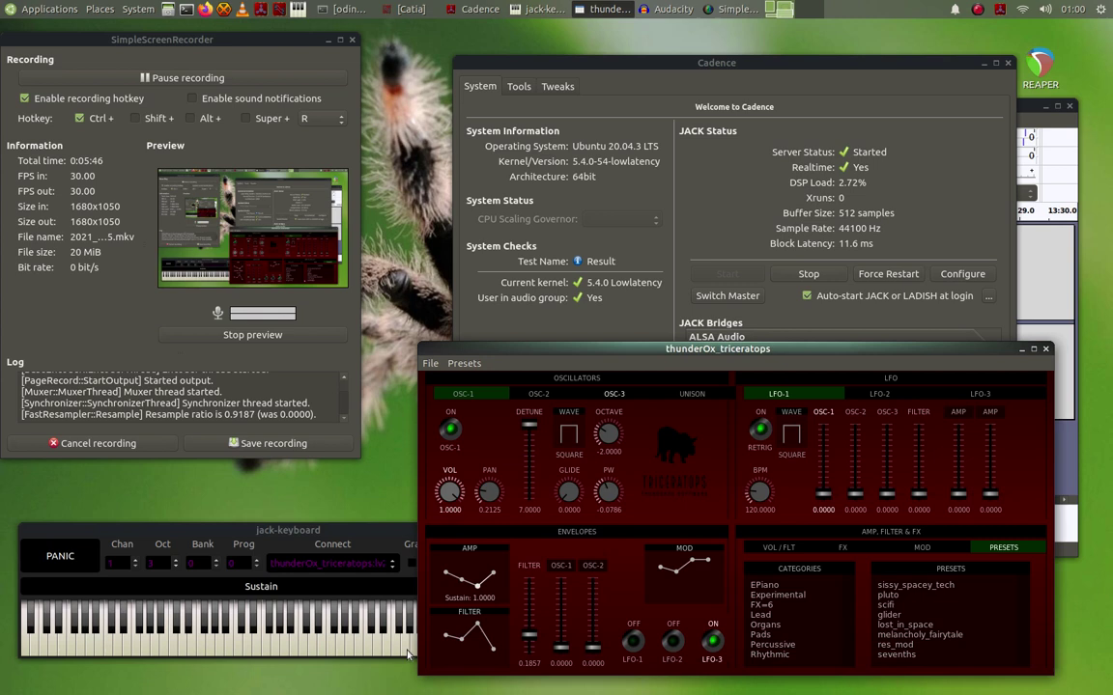
left_click(166, 645)
key("i")
key("y")
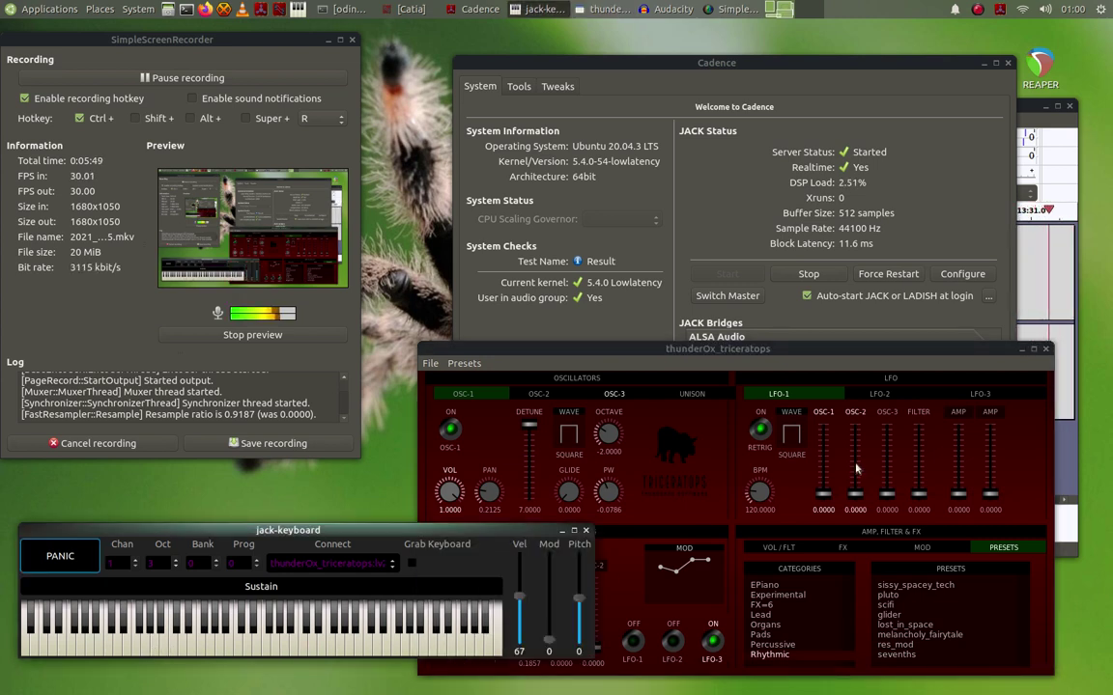
key("z")
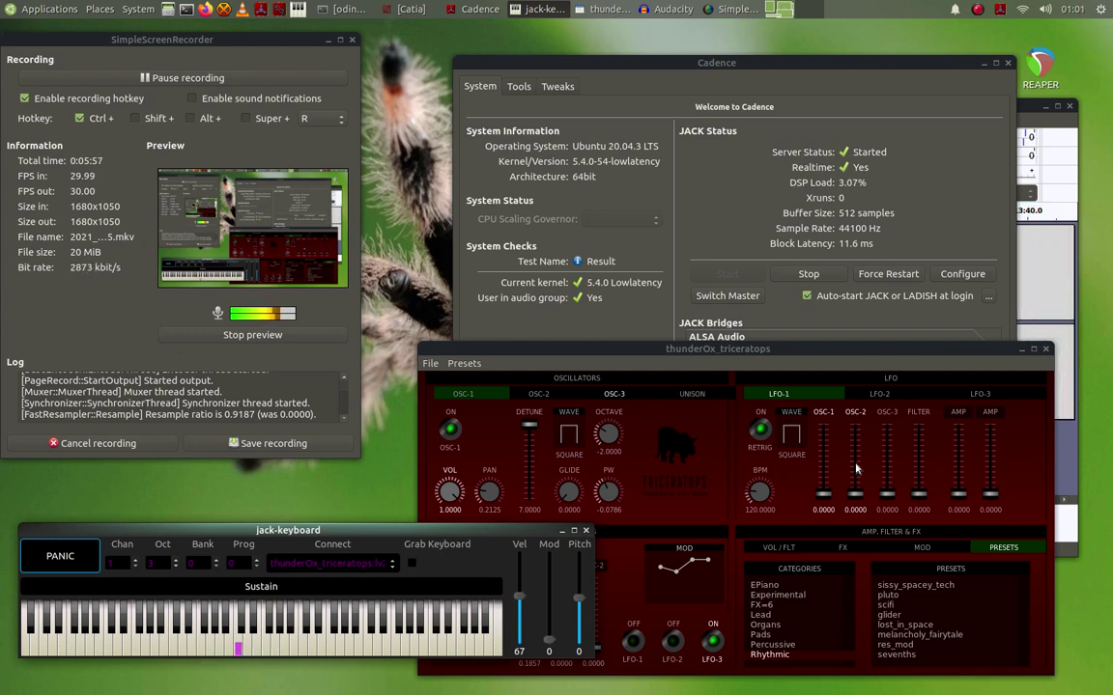
Step: Audition the res_mod preset with a middle note and the pluto preset with a very low note
left_click(896, 645)
left_click(248, 649)
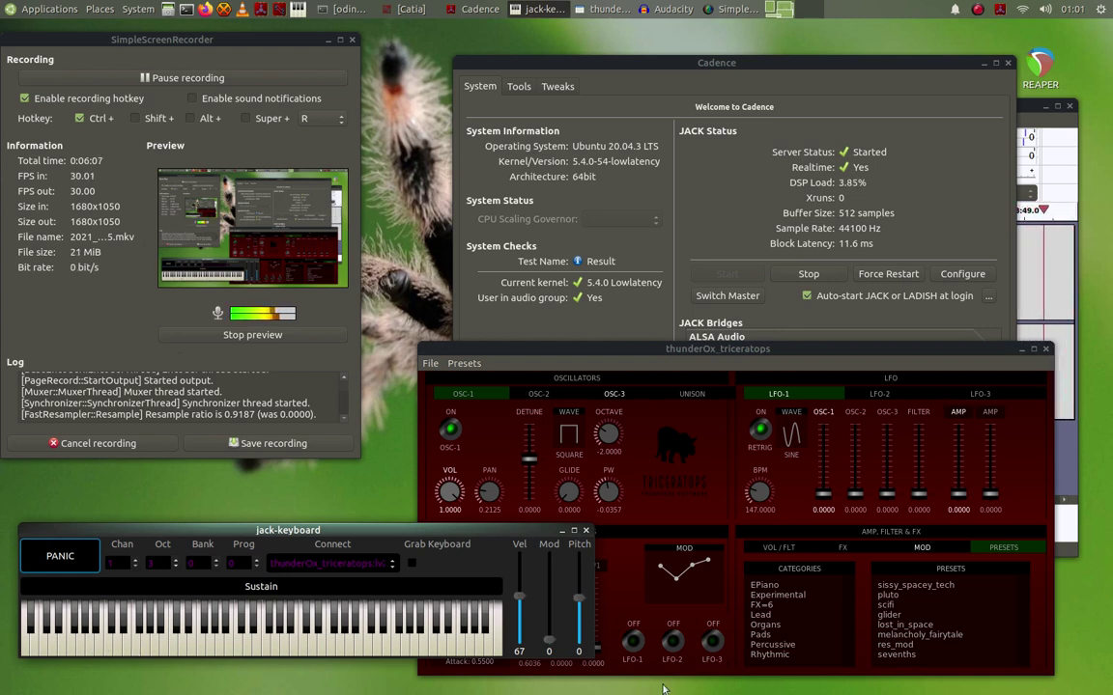
scroll(966, 618, "down", 2)
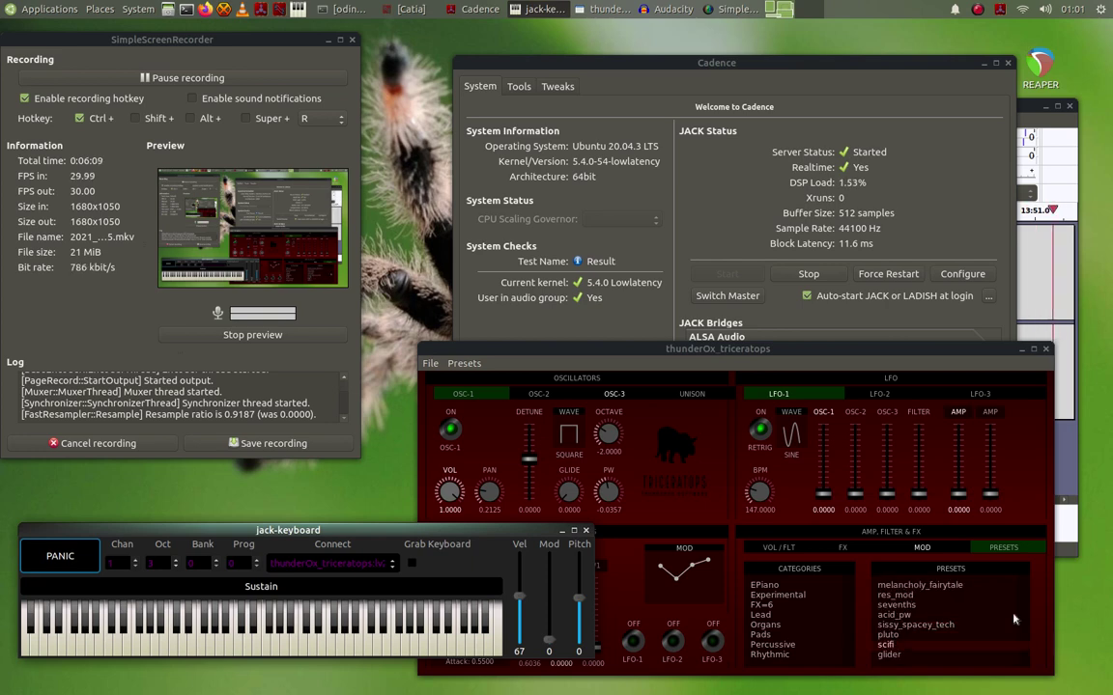
left_click(912, 635)
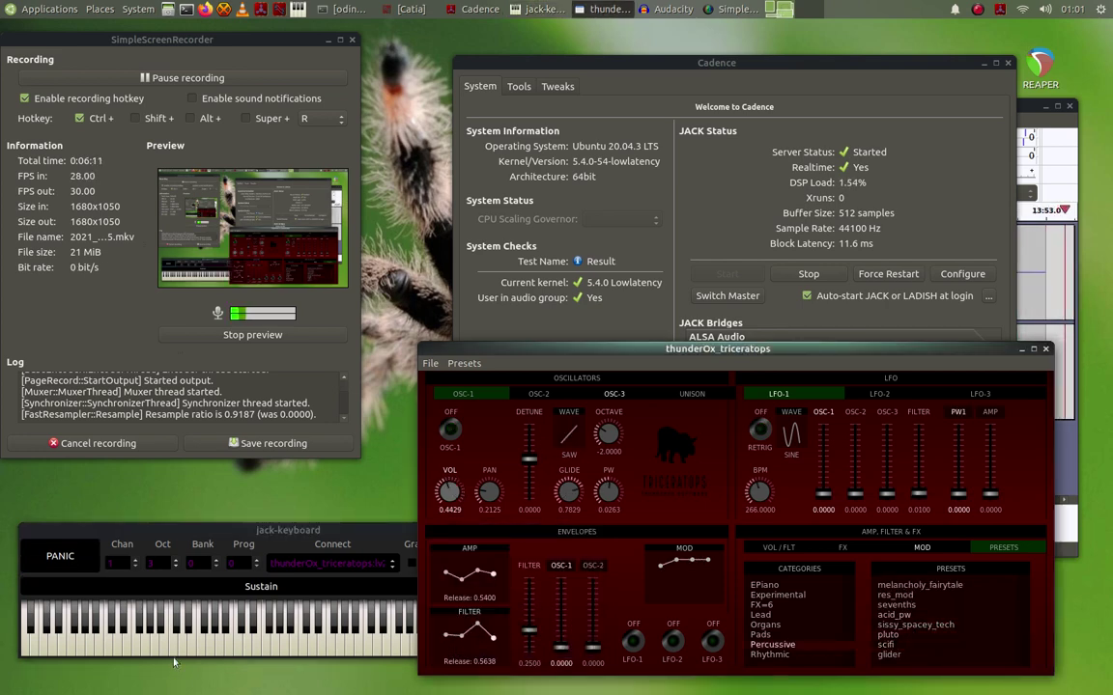
left_click(55, 633)
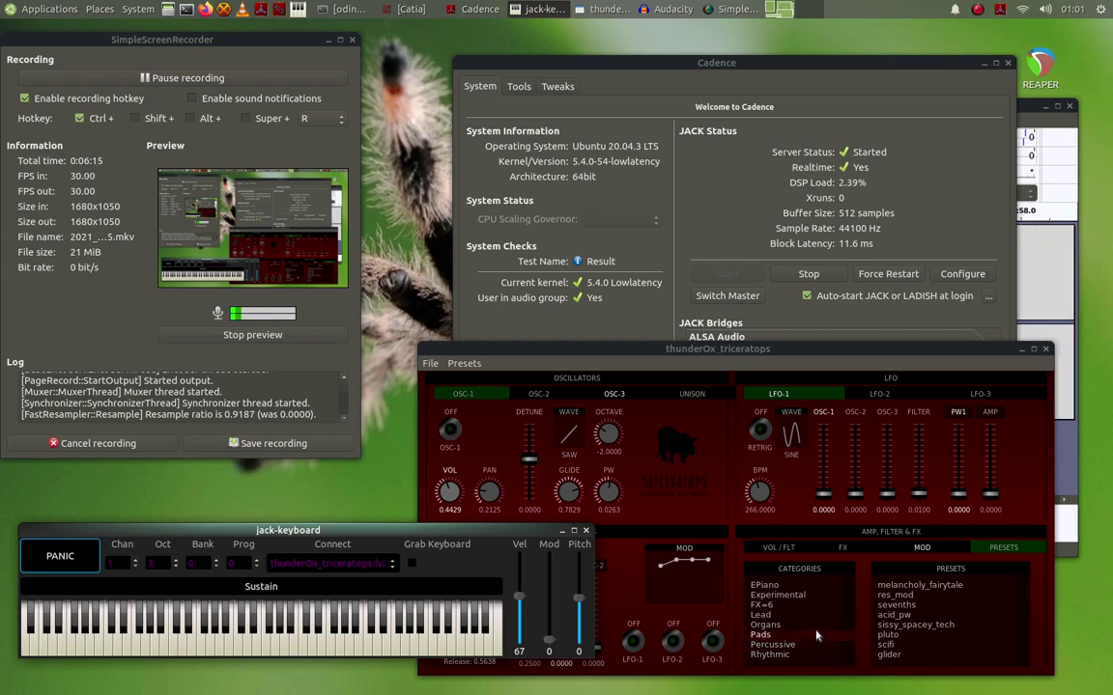
Step: Browse the end of the category list for another group of presets to audition
scroll(816, 638, "down", 3)
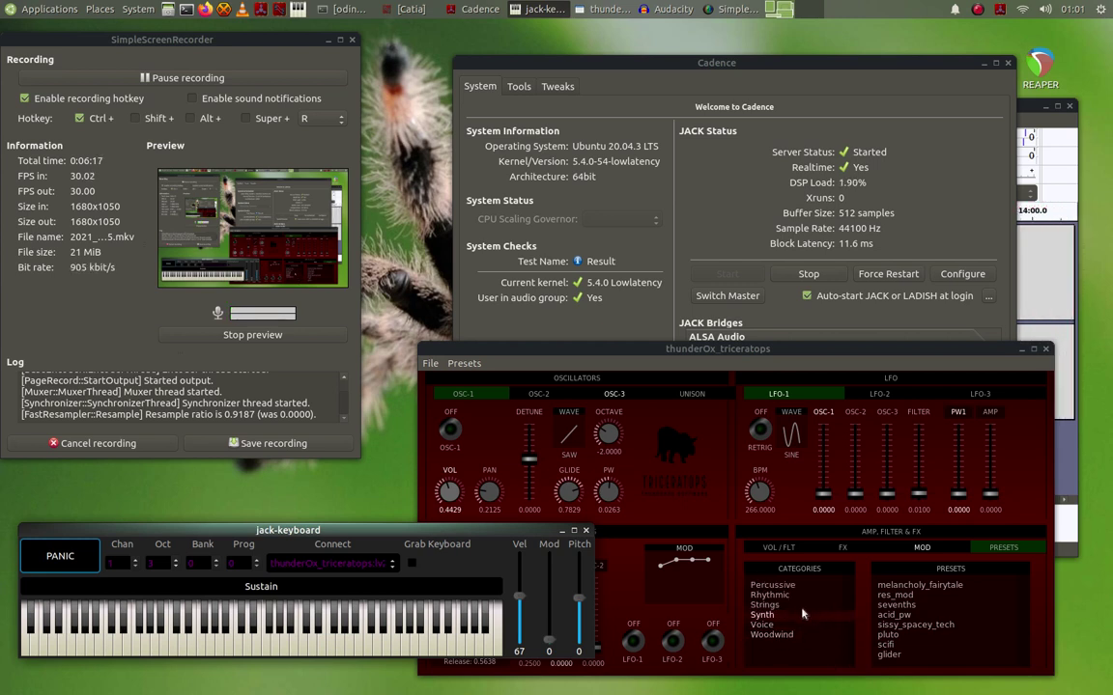